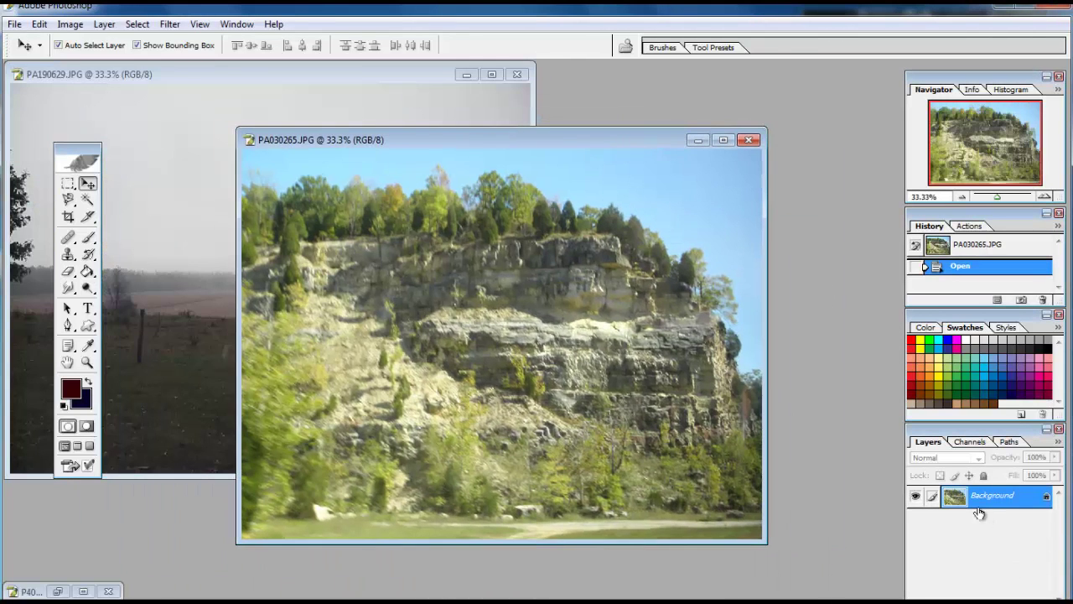
Convert the cliff photo's Background into layer 'mountaiain' and the field photo's into 'grass'
double_click(975, 504)
type("mountai")
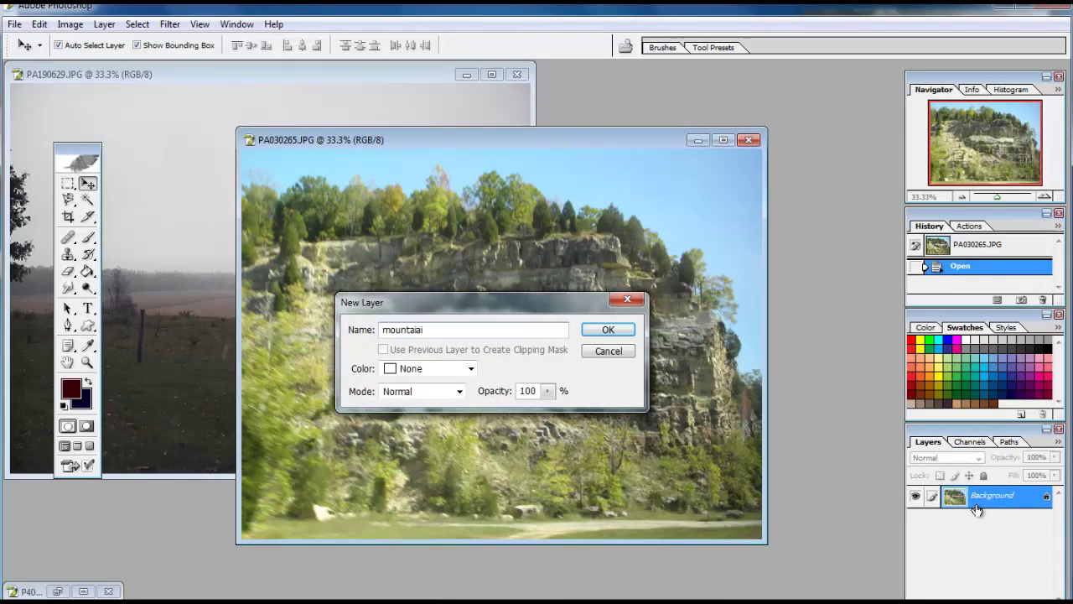
key("Return")
left_click_drag(238, 75, 444, 126)
double_click(1005, 503)
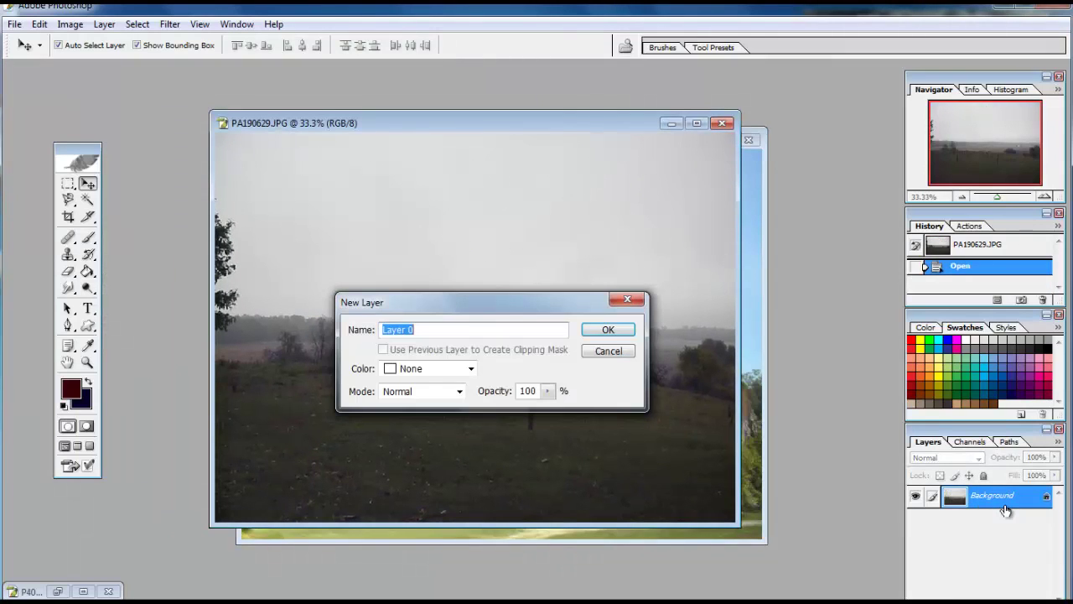
type("ss")
key("Return")
mouse_move(581, 123)
left_mouse_down()
mouse_move(412, 162)
mouse_move(357, 74)
left_mouse_up()
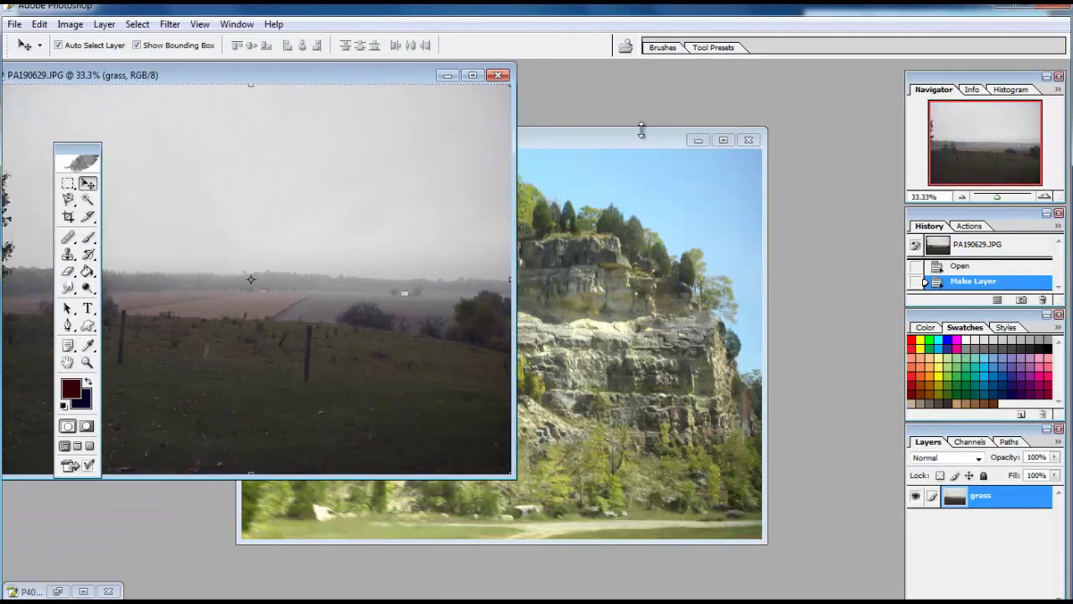
left_click_drag(633, 137, 740, 150)
Copy the grass layer into the cliff image and scale it across the upper part
left_click_drag(232, 89, 714, 355)
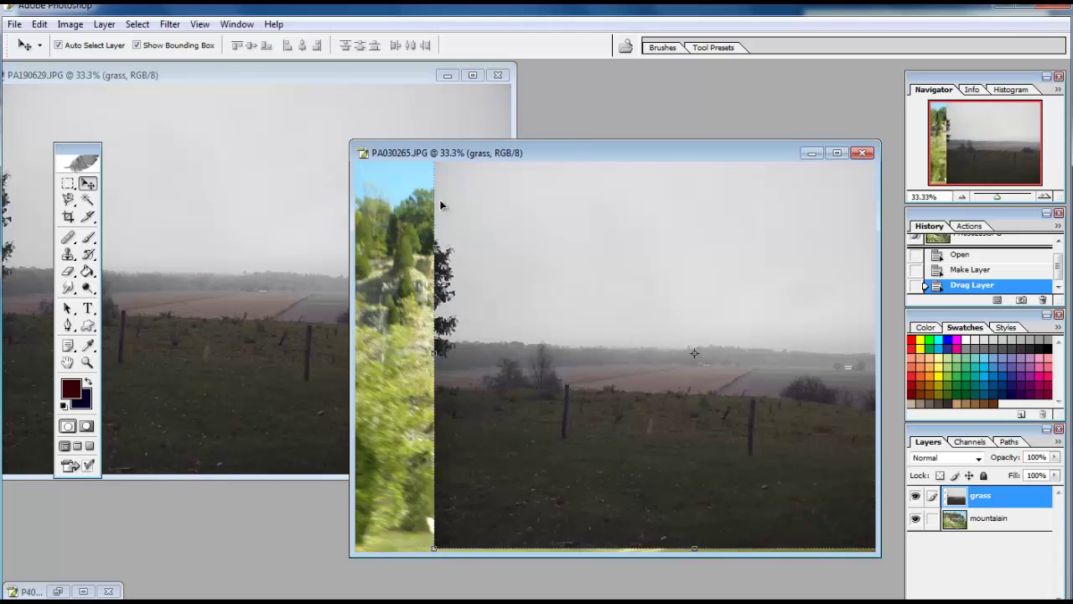
left_click_drag(440, 204, 435, 311)
key("ctrl+t")
left_click_drag(802, 232, 612, 352)
left_click_drag(503, 453, 629, 227)
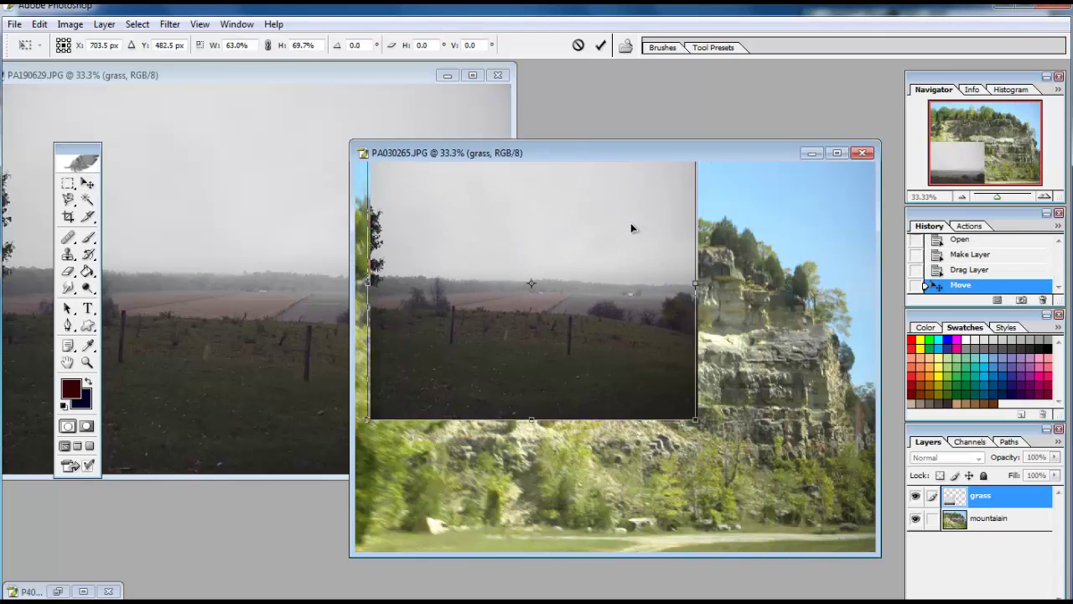
left_click_drag(684, 258, 768, 259)
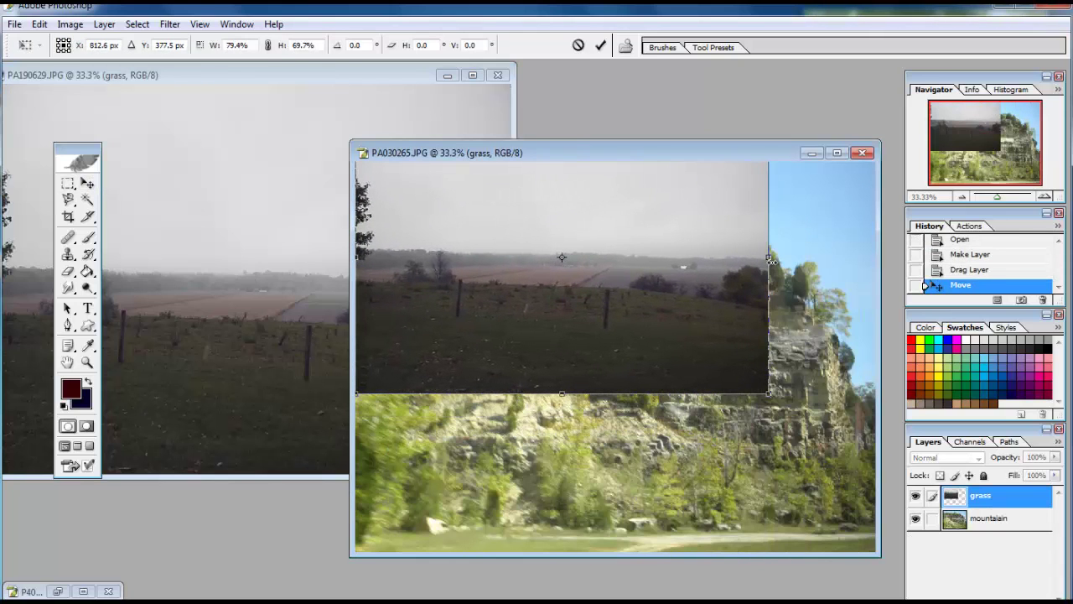
key("Return")
Enlarge and widen the cliff layer, then stack it above the grass layer
left_click_drag(847, 239, 842, 380)
key("ctrl+t")
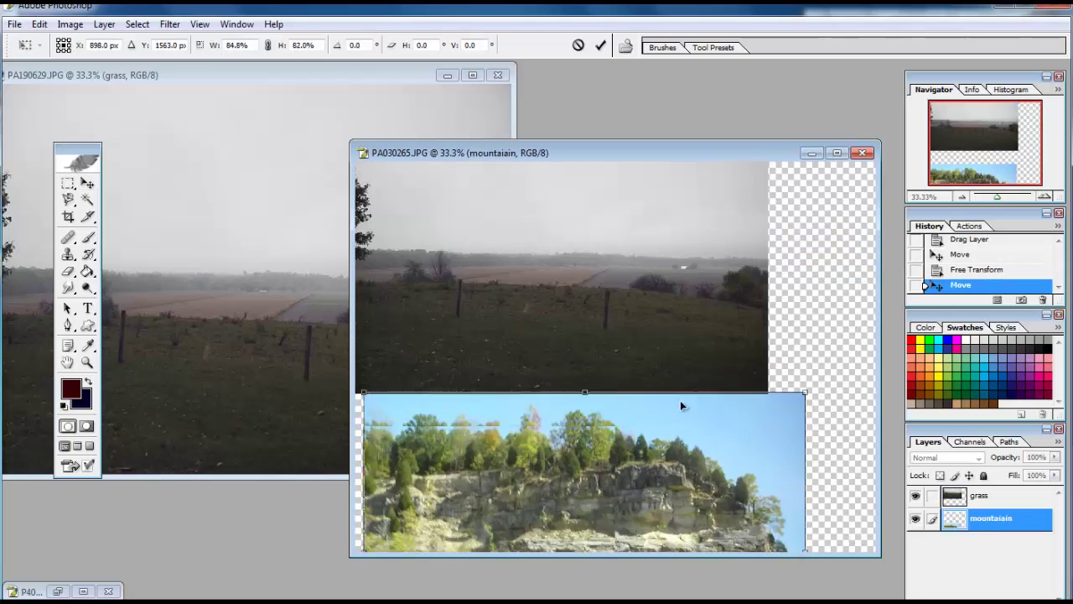
left_click_drag(680, 400, 659, 360)
left_click_drag(839, 470, 884, 476)
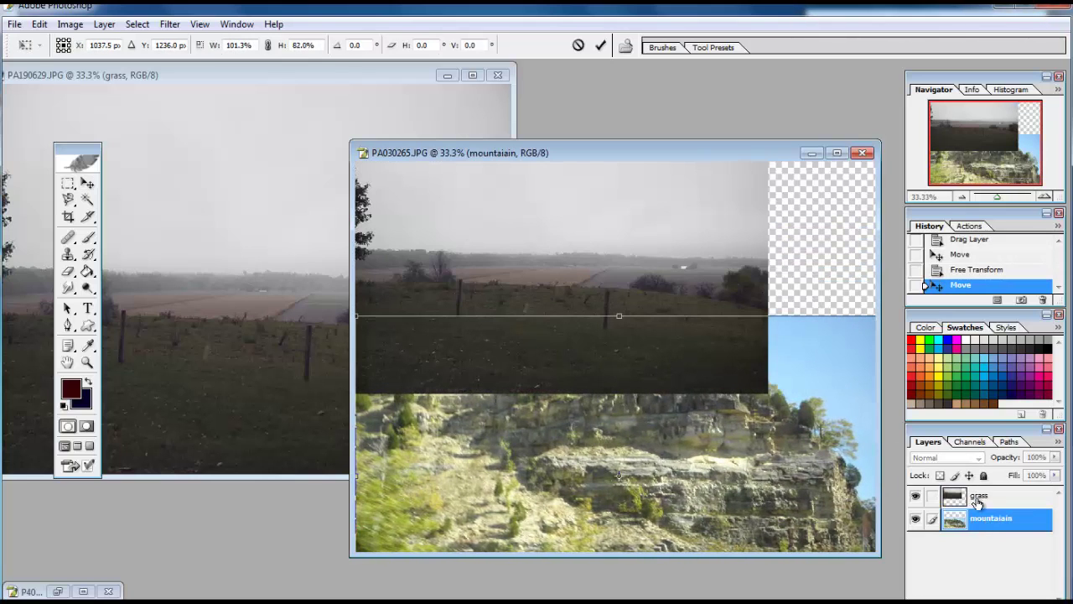
key("Return")
left_click_drag(990, 518, 989, 493)
Select the cliff layer's sky with the Magic Wand and erase it
left_click(87, 198)
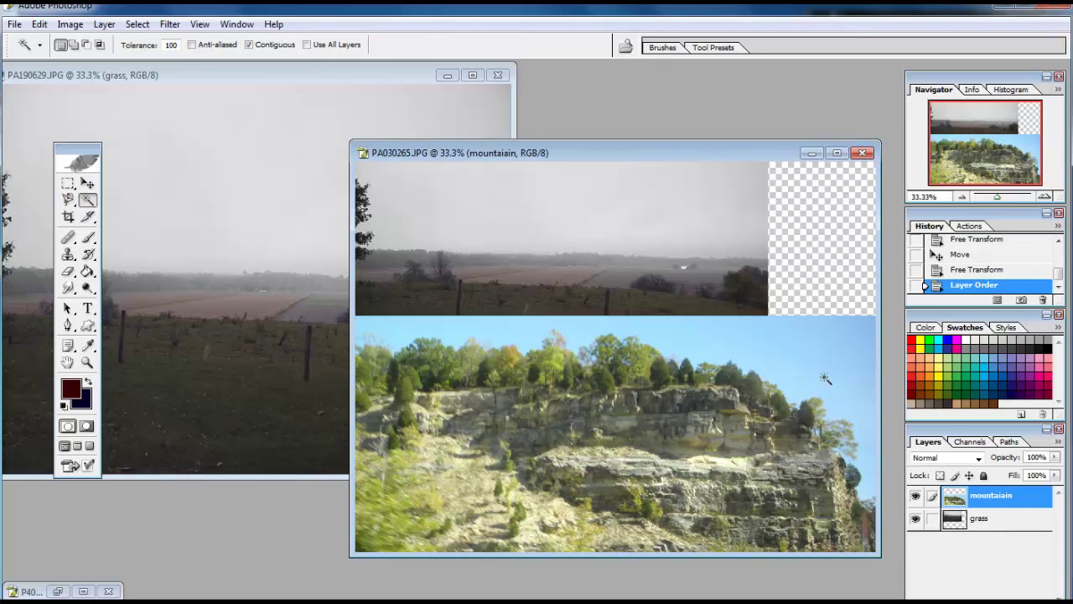
left_click(797, 352)
key("e")
left_click_drag(687, 383, 863, 524)
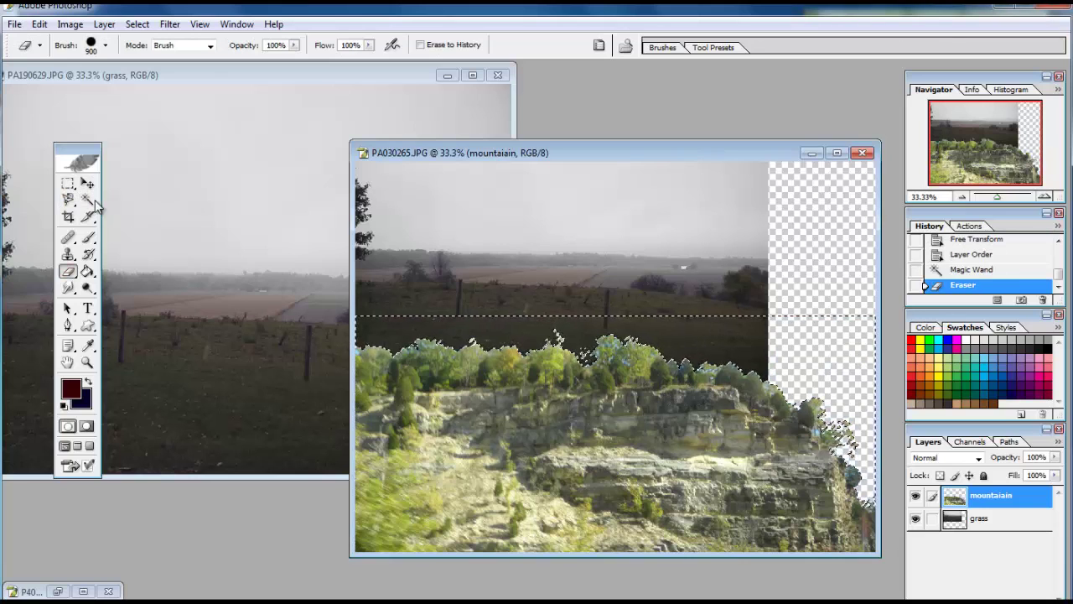
key("bracketleft")
key("bracketleft")
key("bracketleft")
key("ctrl+d")
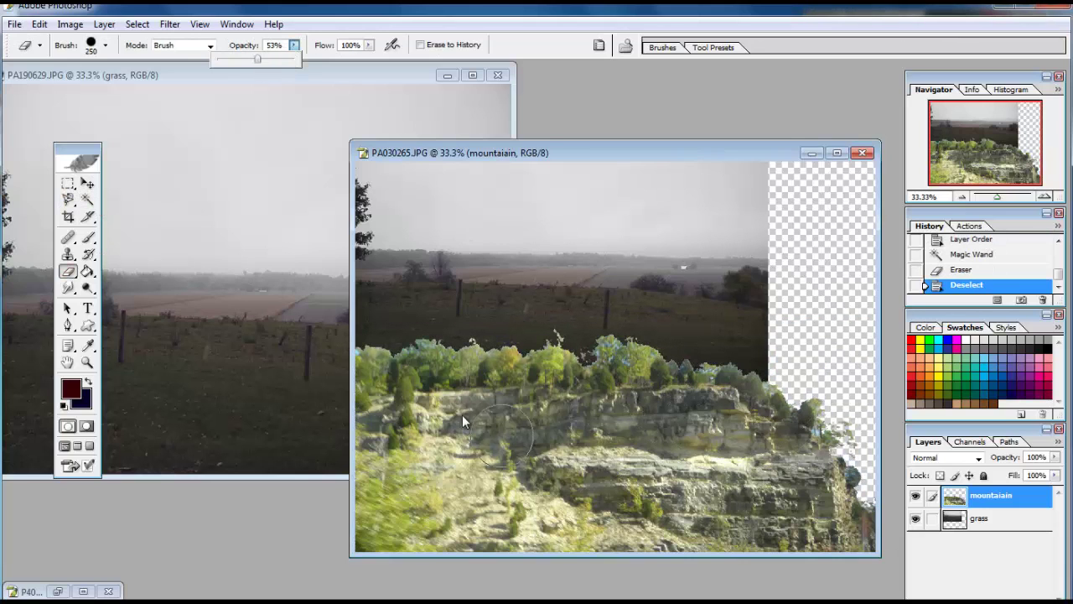
Hide the treetops on the cliff layer with a painted mask and nudge the layer up
left_click_drag(827, 431, 869, 450)
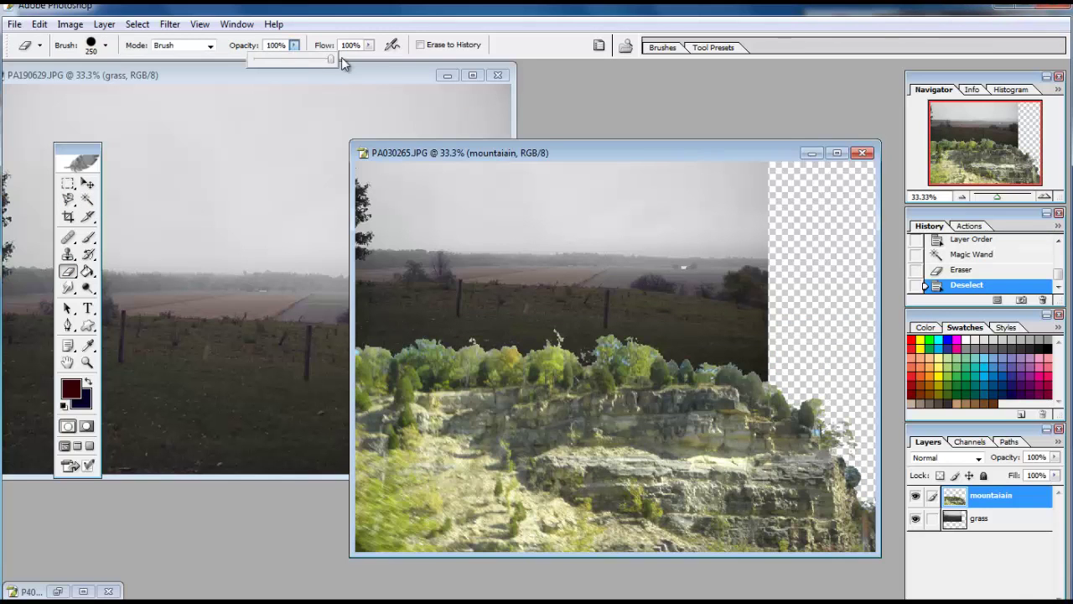
key("b")
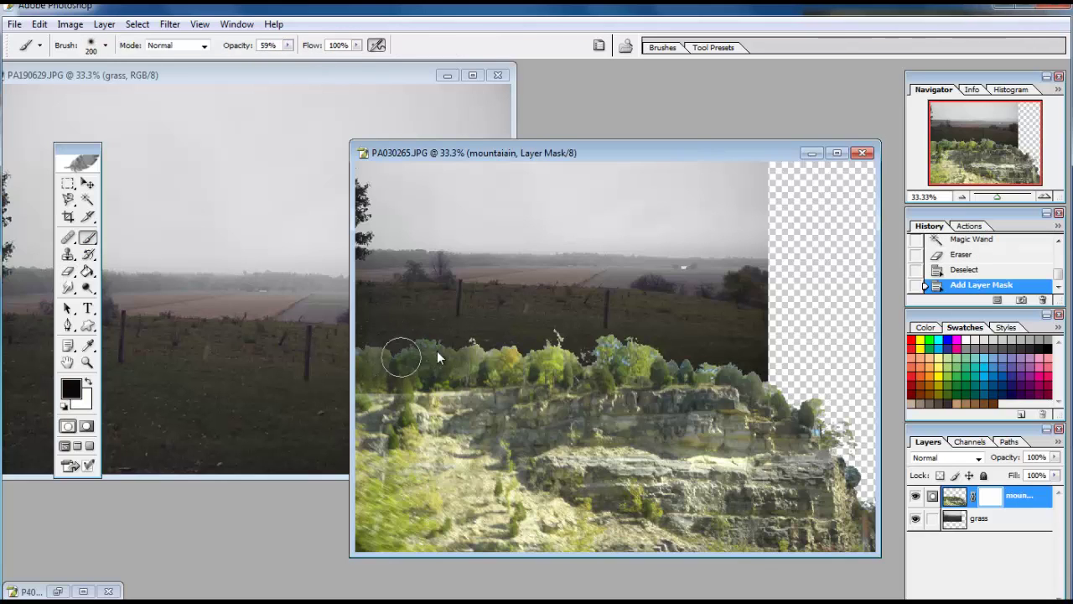
left_click_drag(744, 362, 612, 346)
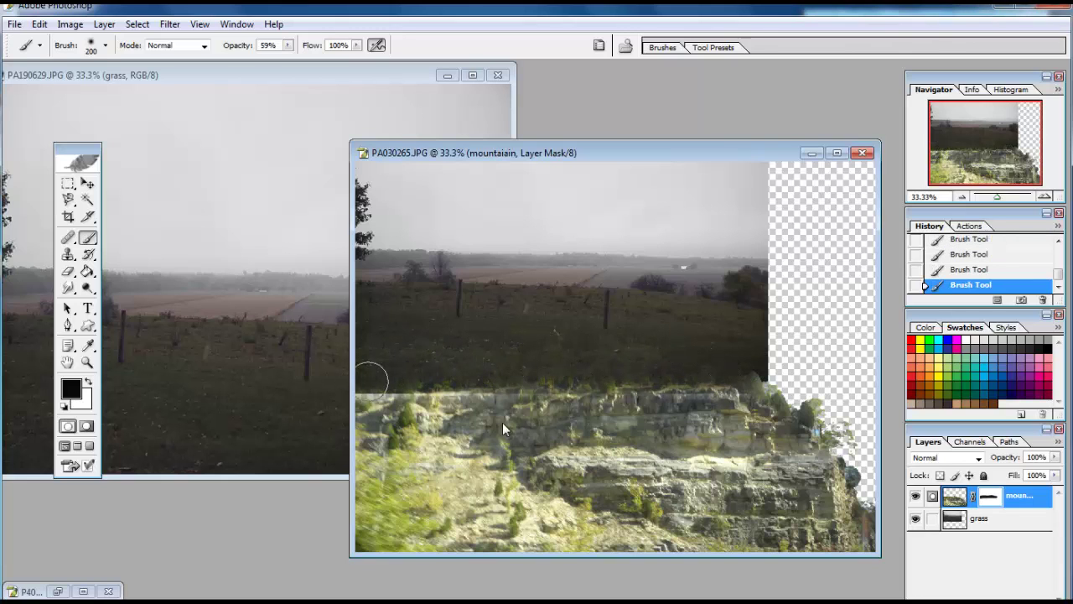
key("v")
left_click_drag(467, 434, 470, 415)
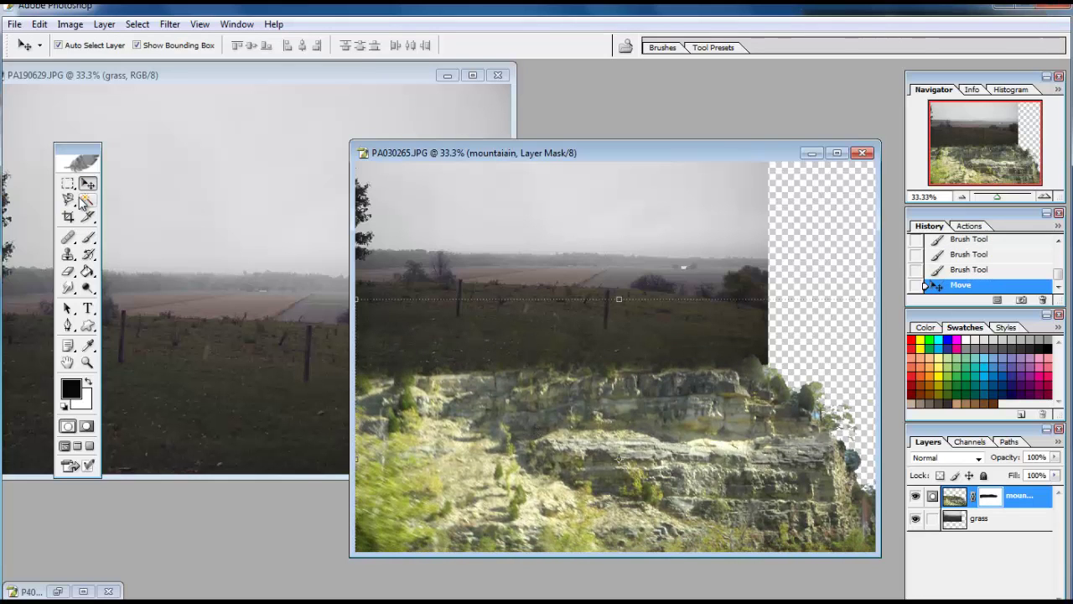
Apply a Perspective transform to the cliff layer, raising its right side
left_click_drag(555, 467, 560, 463)
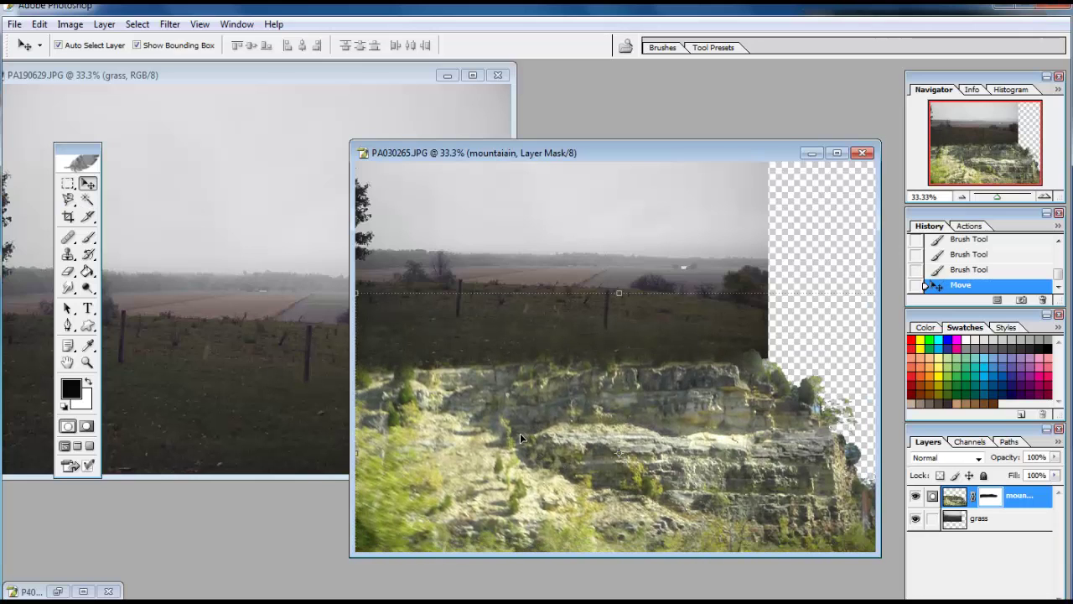
left_click(47, 26)
left_click(294, 412)
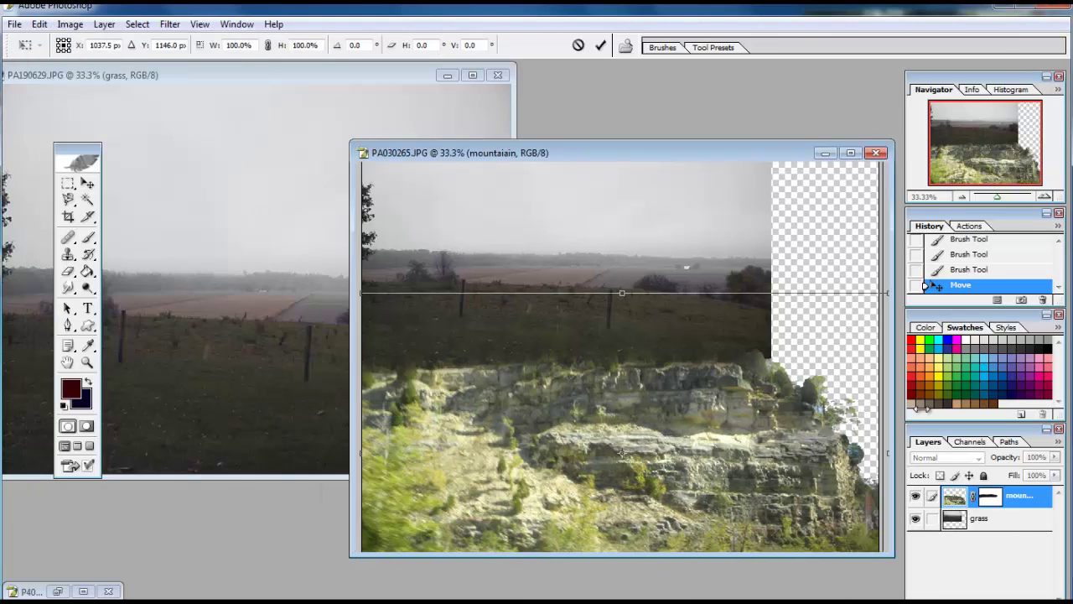
left_click_drag(350, 378, 232, 378)
left_click_drag(841, 453, 841, 403)
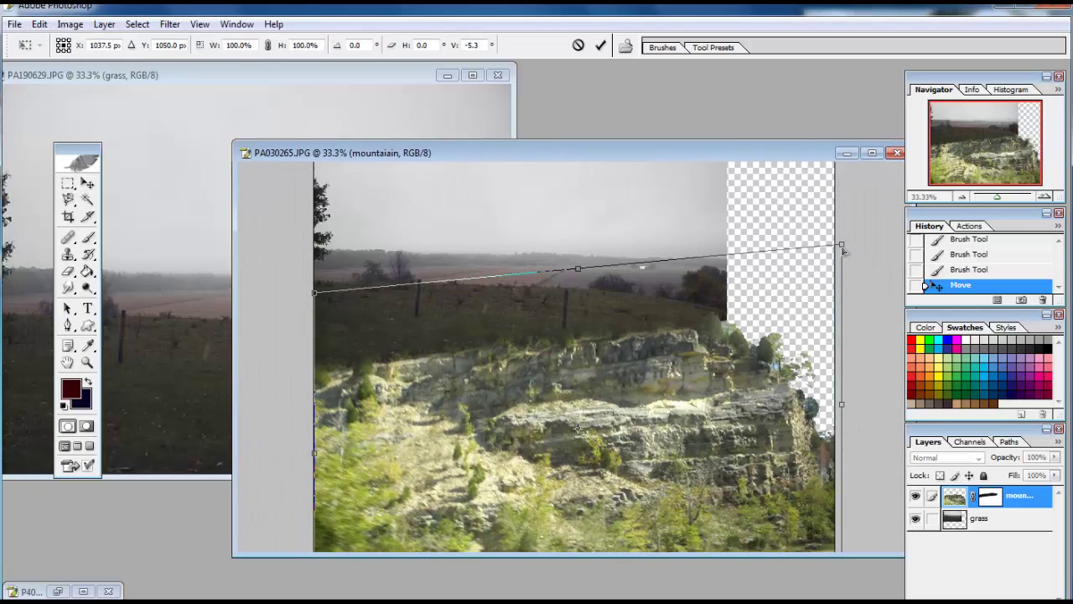
left_click_drag(842, 249, 845, 429)
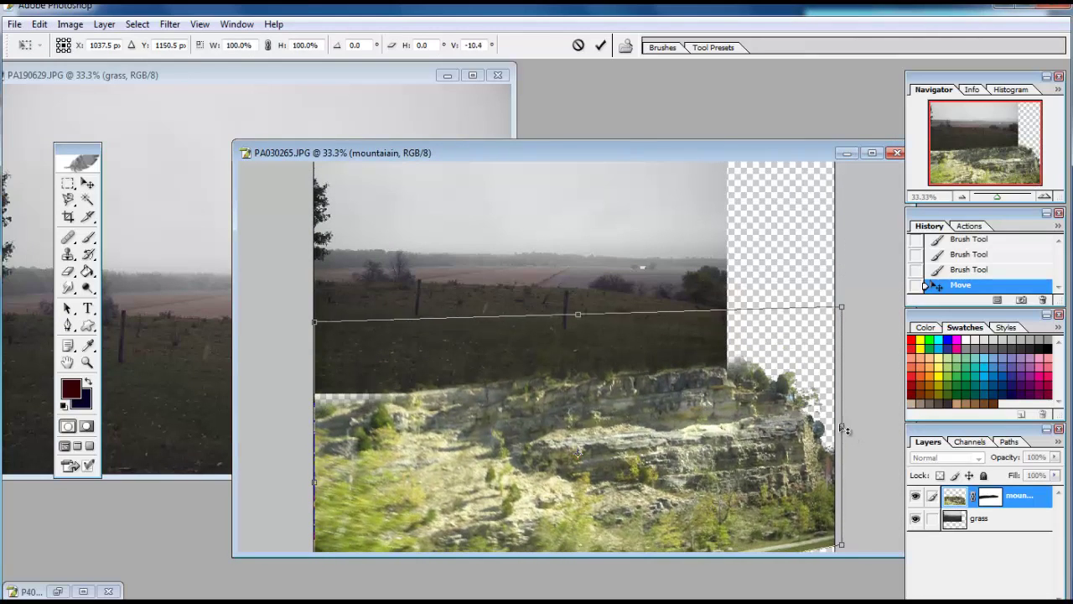
left_click_drag(845, 430, 843, 408)
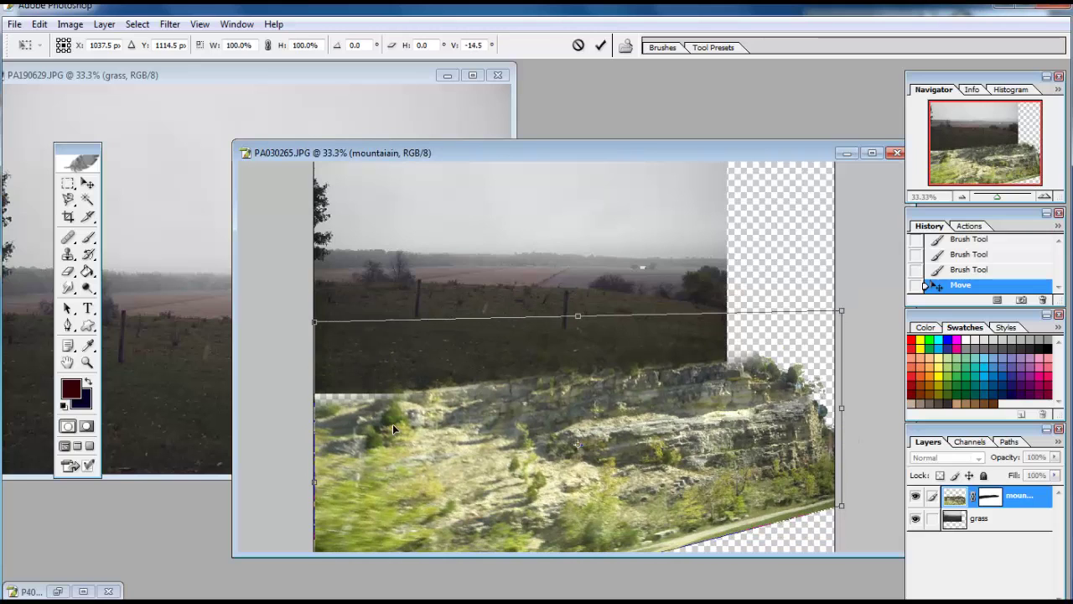
key("Return")
Skew the grass layer so its lower edge follows the cliff's sloping rock line
left_click(962, 526)
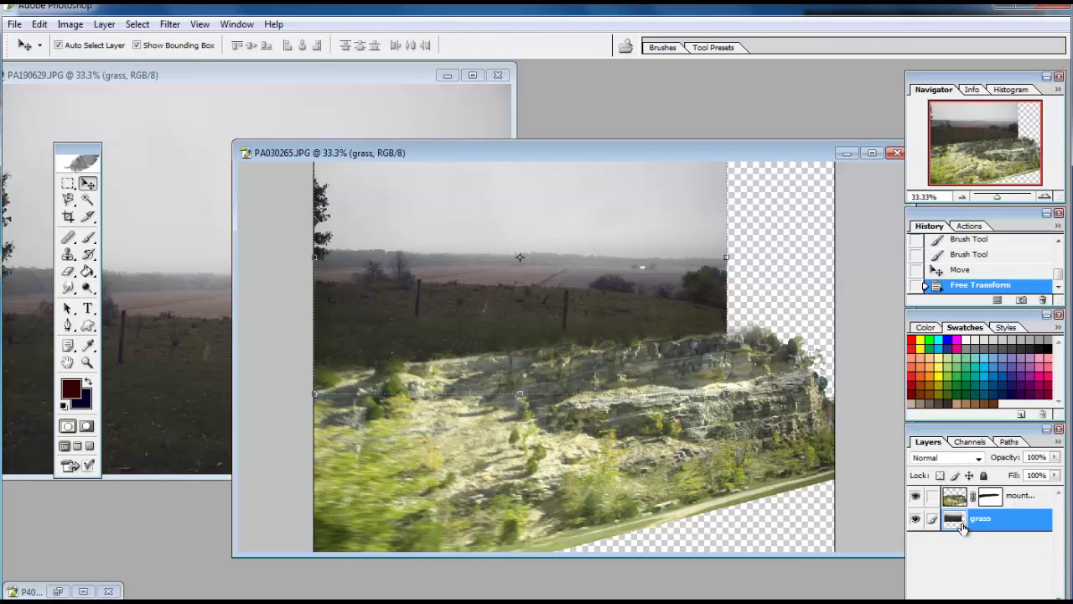
left_click(40, 25)
left_click(336, 384)
left_click_drag(726, 392, 740, 323)
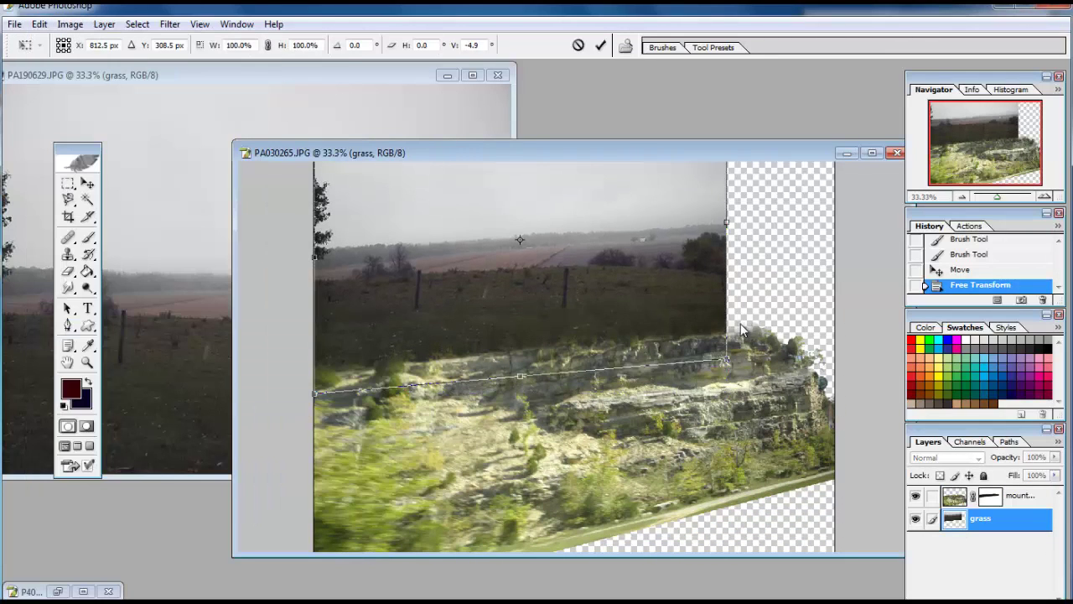
left_click_drag(604, 189, 603, 271)
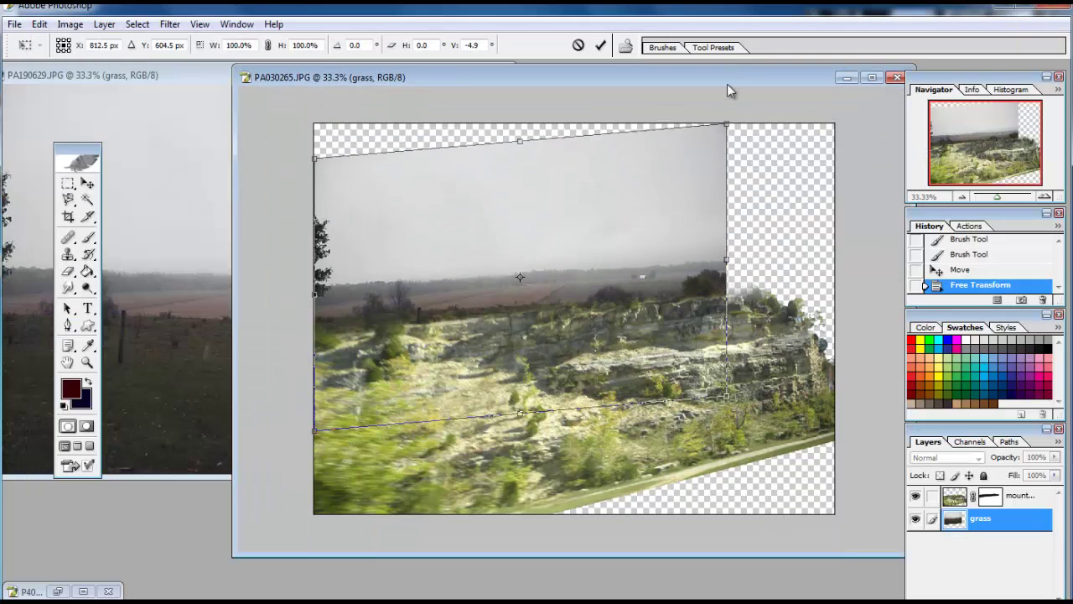
left_click_drag(727, 124, 736, 187)
left_click_drag(743, 240, 748, 314)
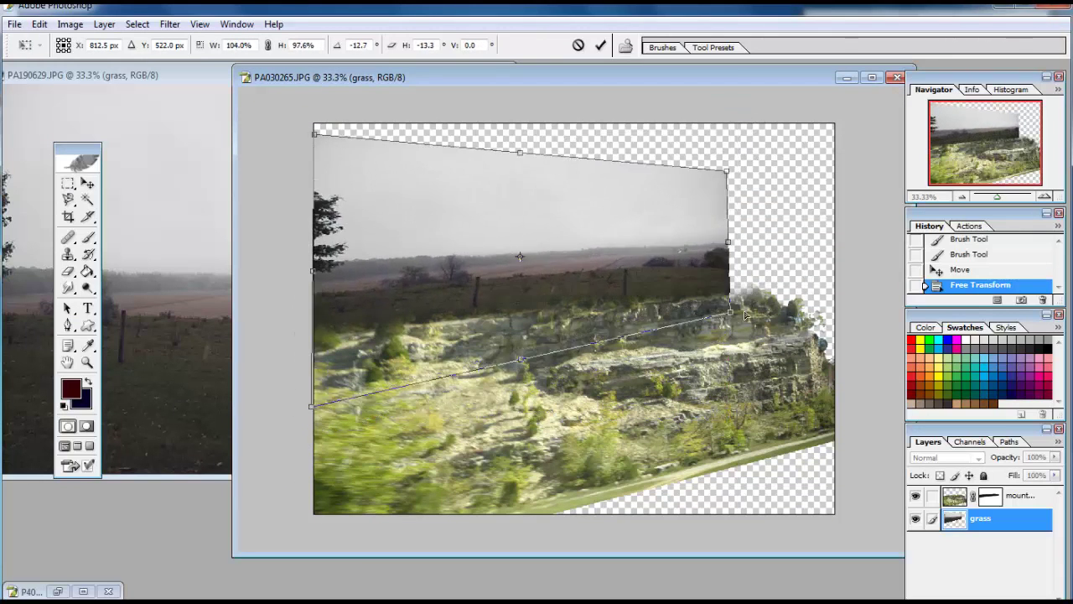
left_click_drag(726, 186, 745, 189)
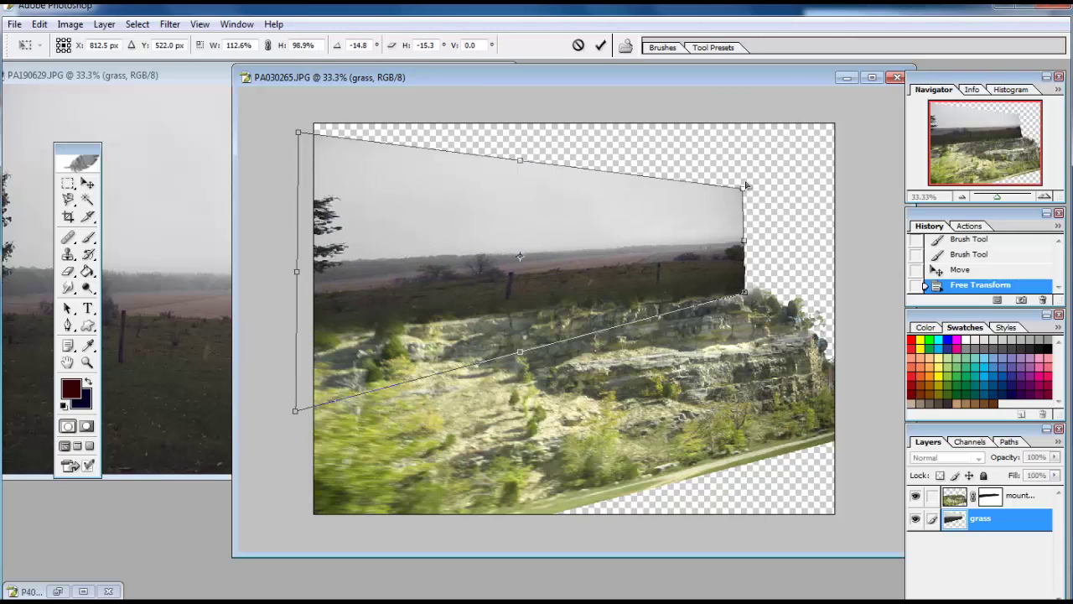
key("Return")
Magic-wand the grey sky in the grass layer and erase it
key("w")
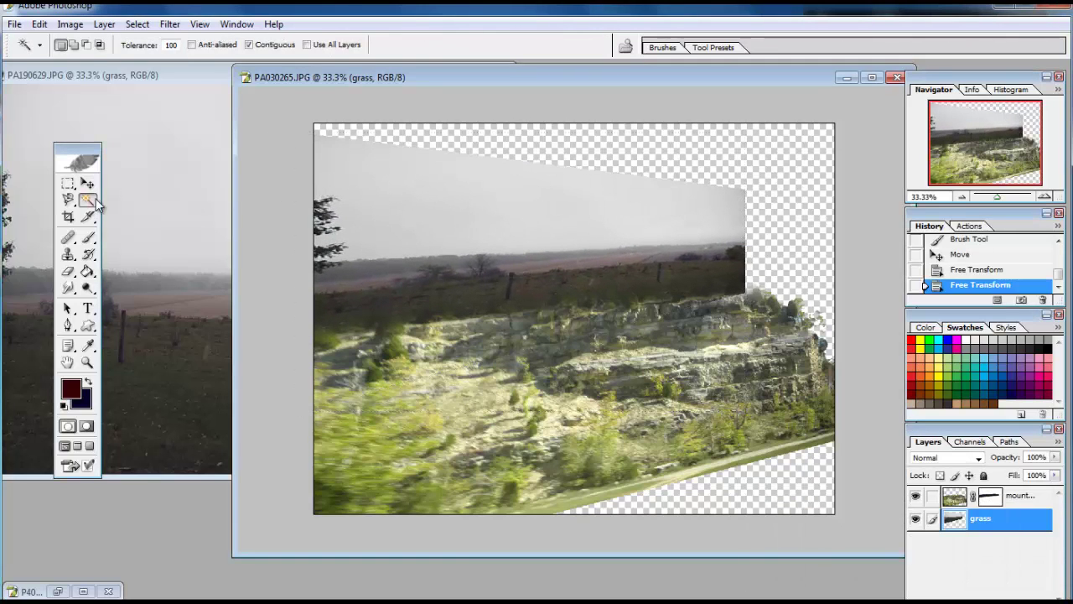
left_click(529, 209)
left_click(68, 271)
left_click_drag(357, 139, 730, 235)
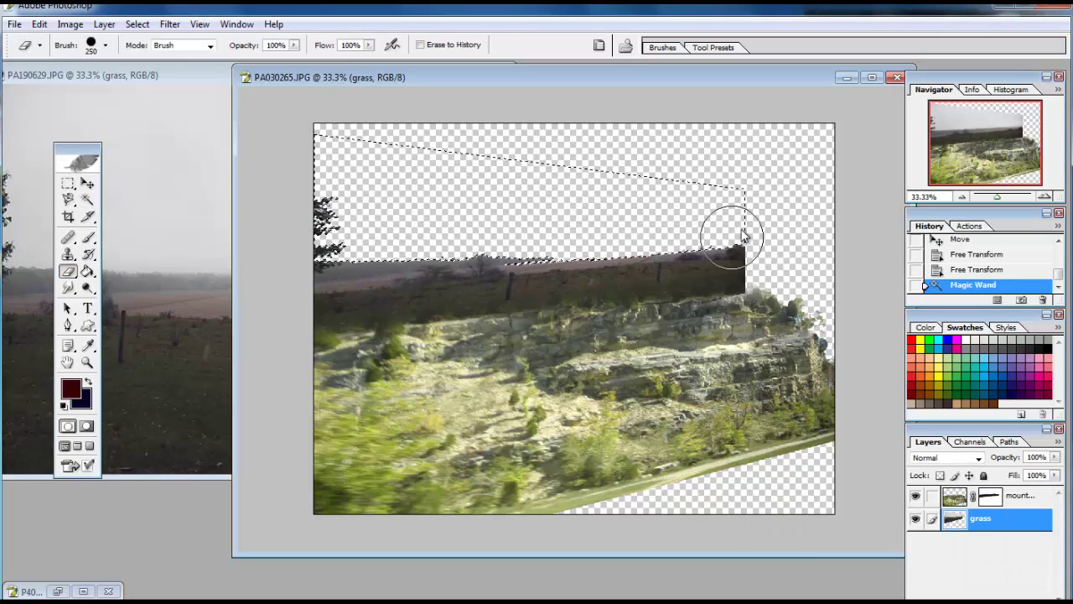
key("ctrl+d")
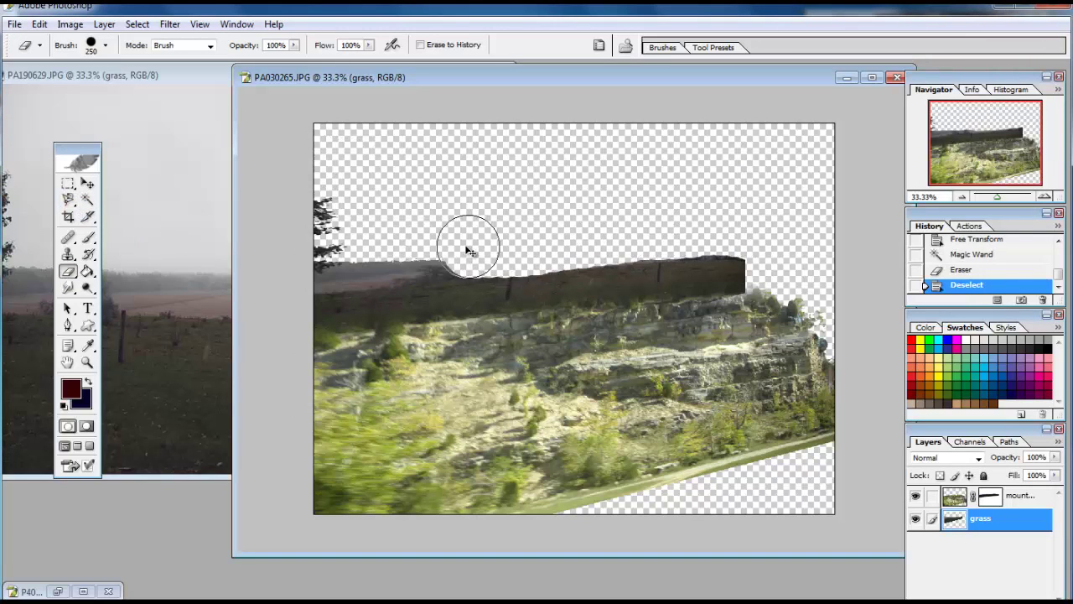
Lasso the leftover sky along the field edge and erase it
key("l")
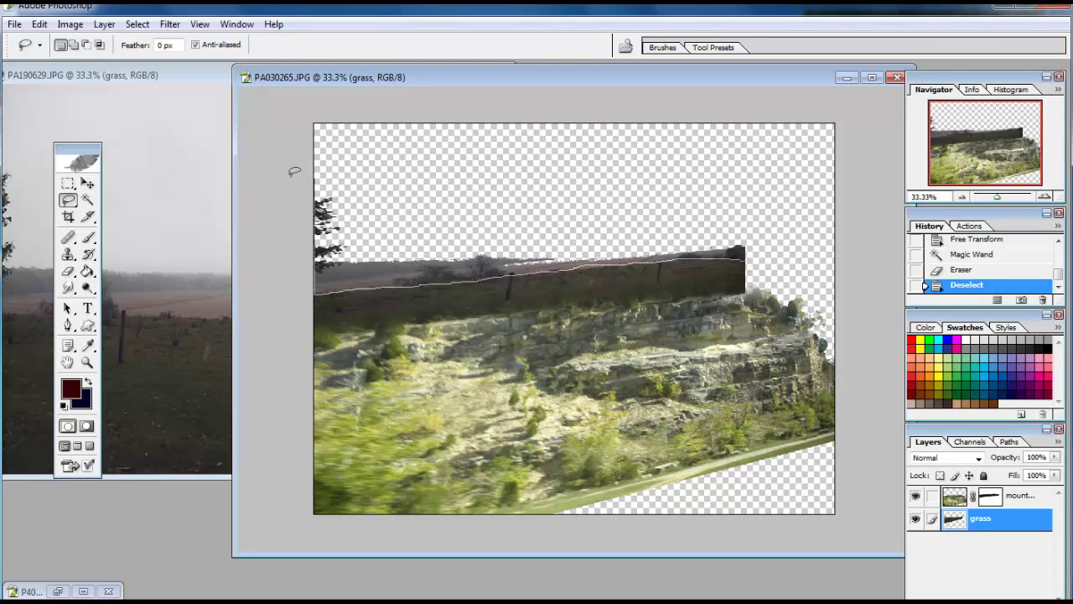
left_click_drag(294, 171, 293, 171)
key("e")
left_click_drag(376, 225, 721, 243)
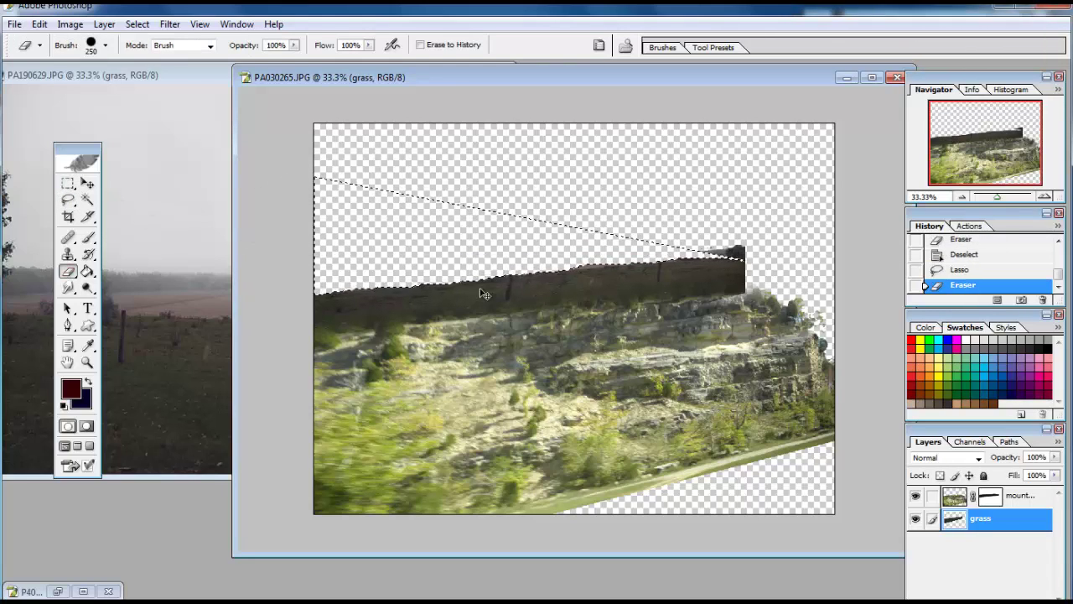
key("ctrl+d")
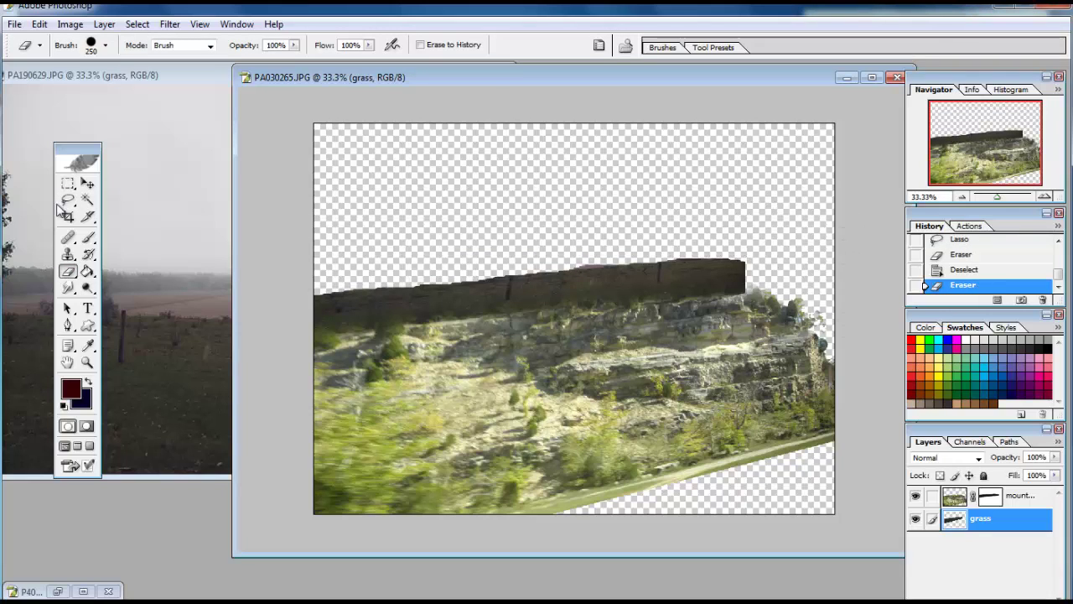
Erase the mountain layer's ragged right end inside a lasso selection
left_click(68, 200)
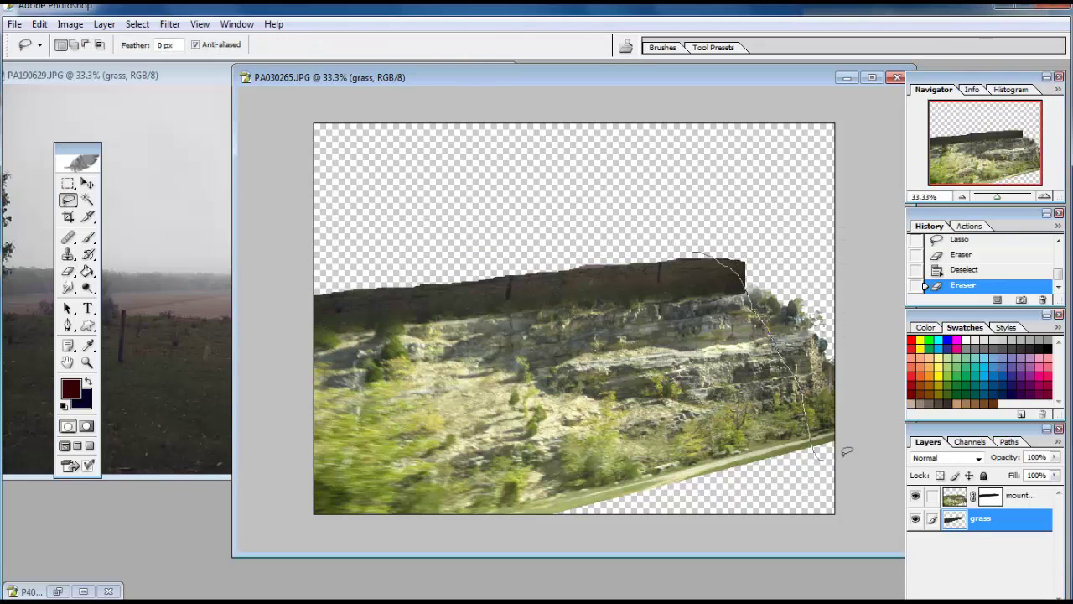
left_click(69, 272)
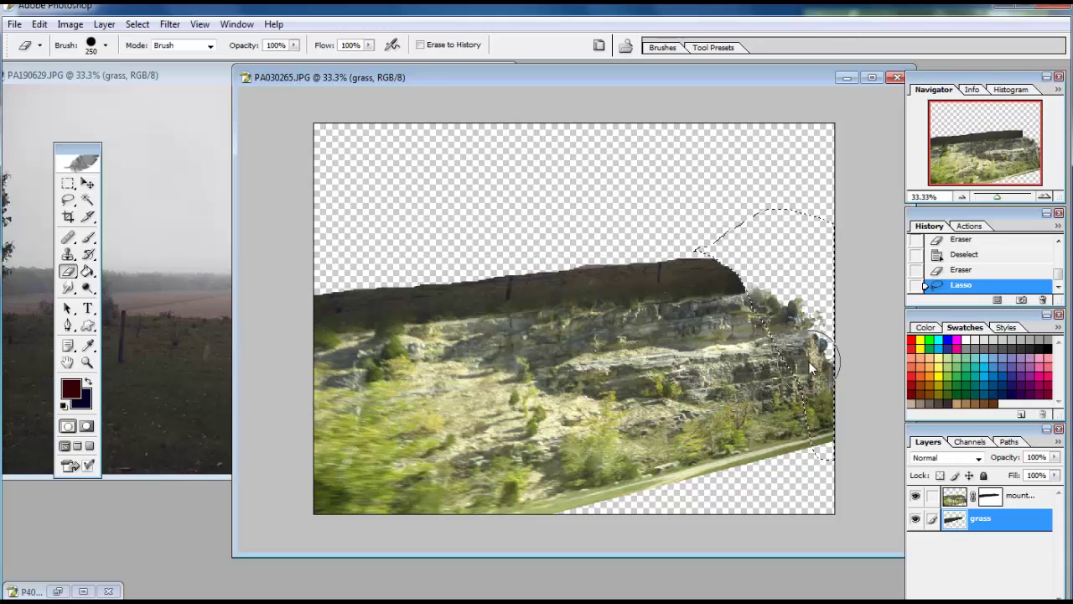
key("alt+bracketright")
left_click_drag(766, 242, 814, 352)
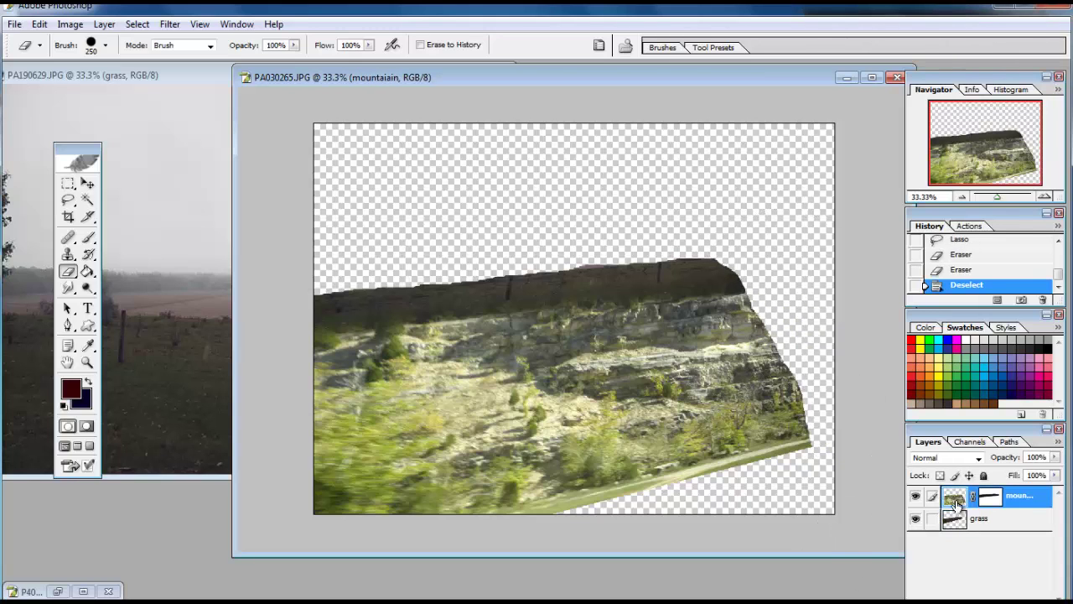
Duplicate the mountain layer and rotate and stretch the copy along the cliff's base
left_click(104, 24)
left_click(355, 112)
key("v")
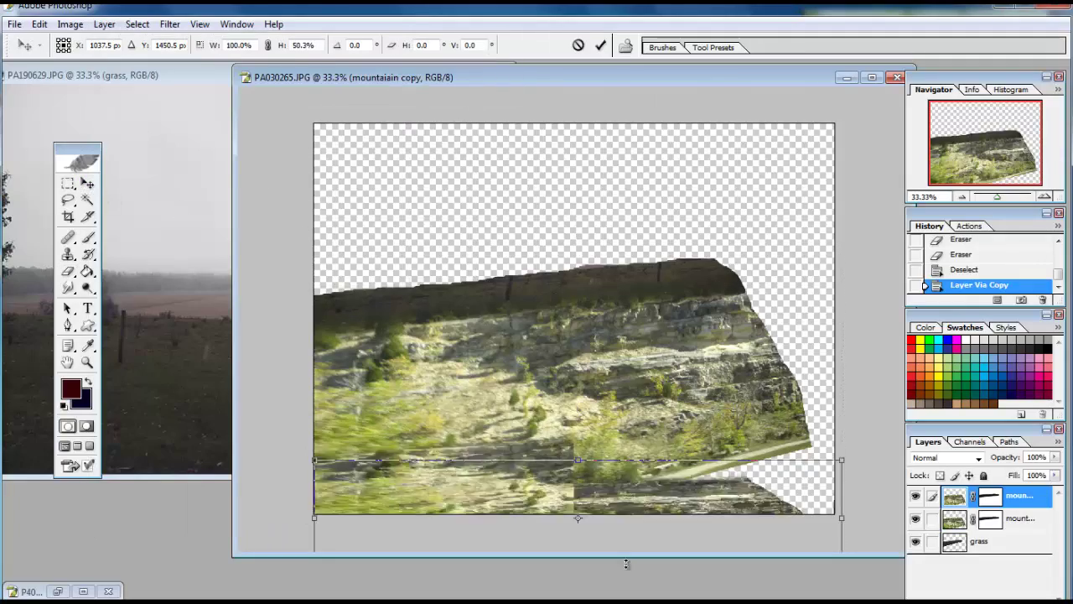
mouse_move(578, 252)
left_mouse_down()
mouse_move(621, 225)
mouse_move(587, 107)
left_mouse_up()
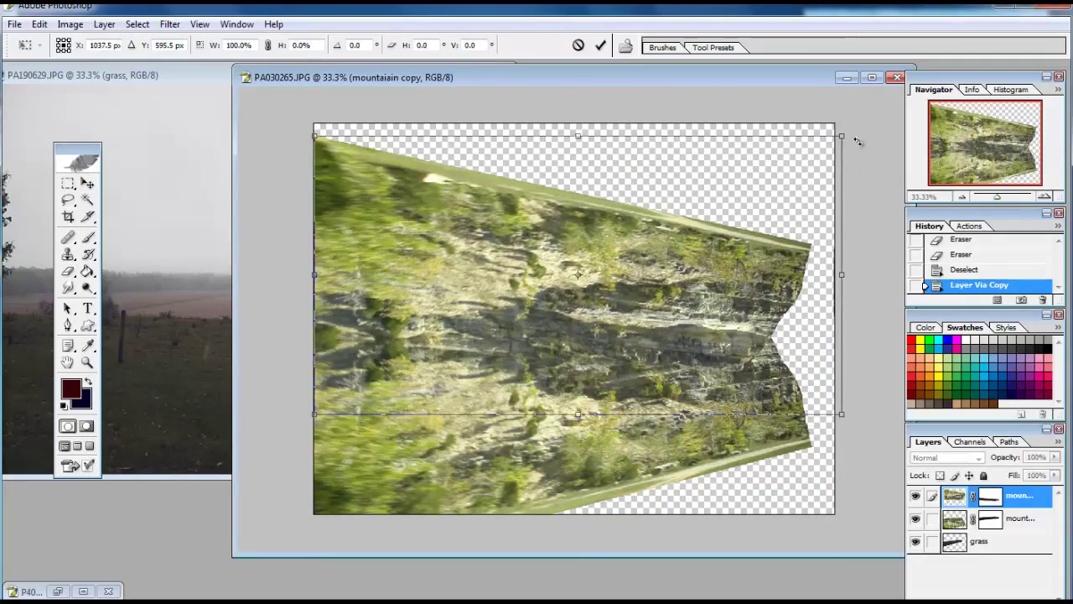
mouse_move(847, 101)
left_mouse_down()
mouse_move(767, 96)
mouse_move(815, 300)
left_mouse_up()
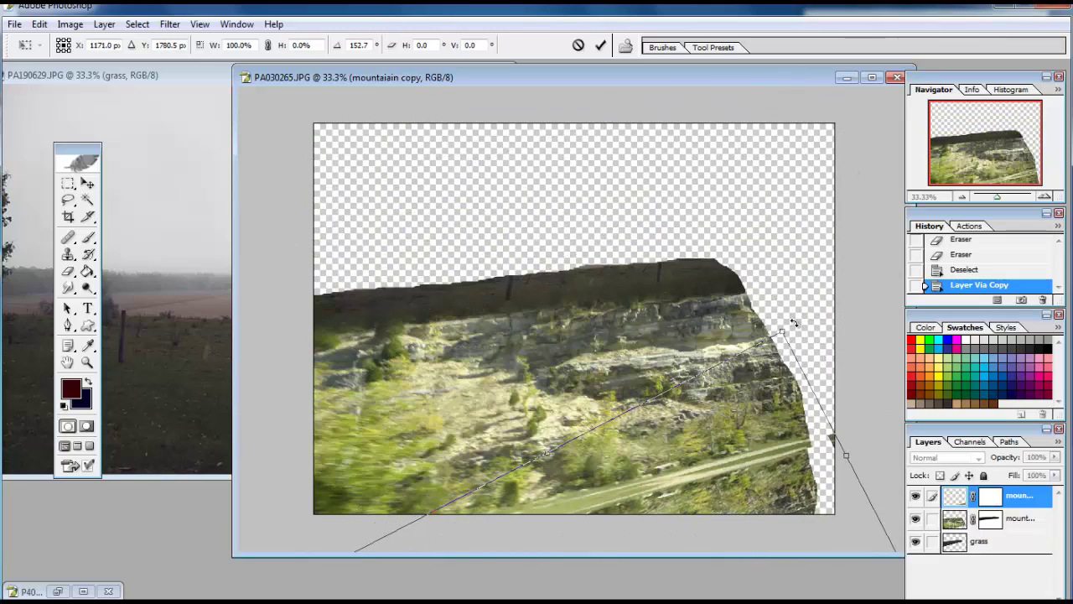
left_click_drag(792, 461, 777, 484)
key("Return")
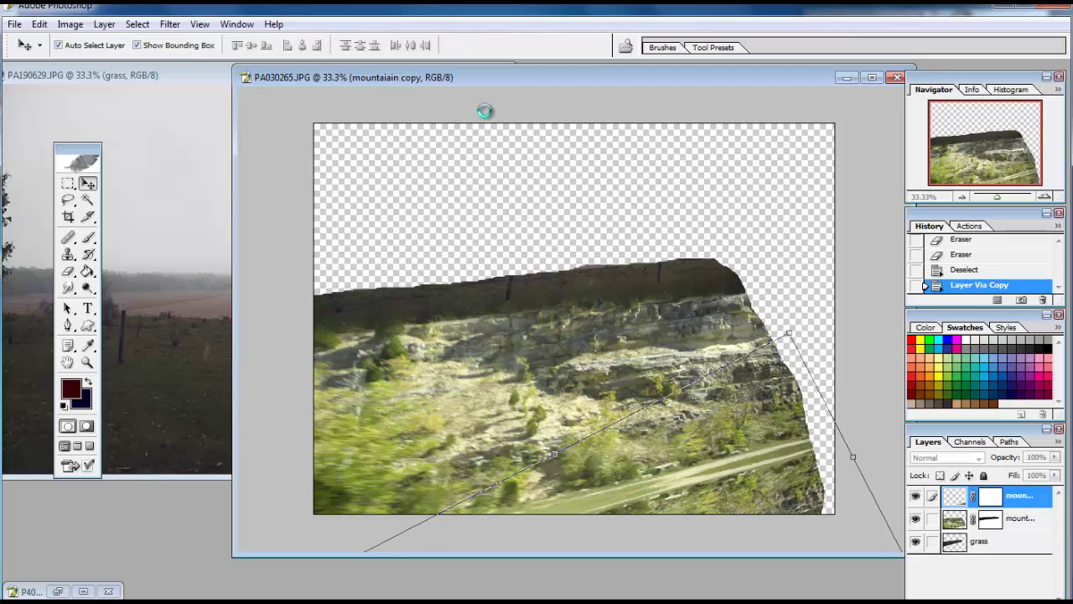
Apply a Motion Blur to the rotated mountain copy
left_click(170, 24)
left_click(443, 237)
left_click_drag(50, 356, 54, 366)
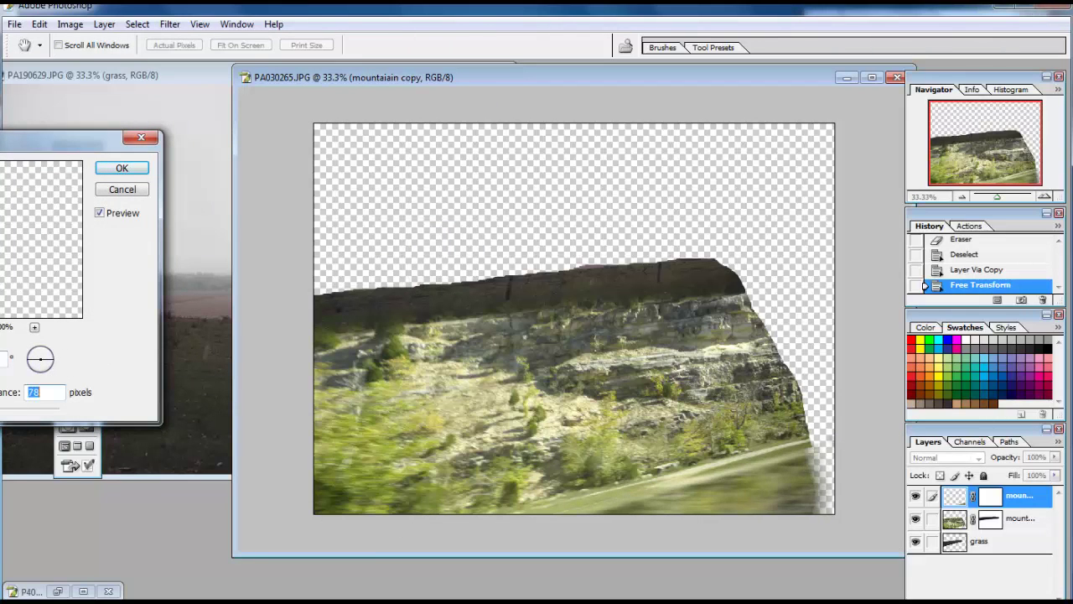
left_click(122, 169)
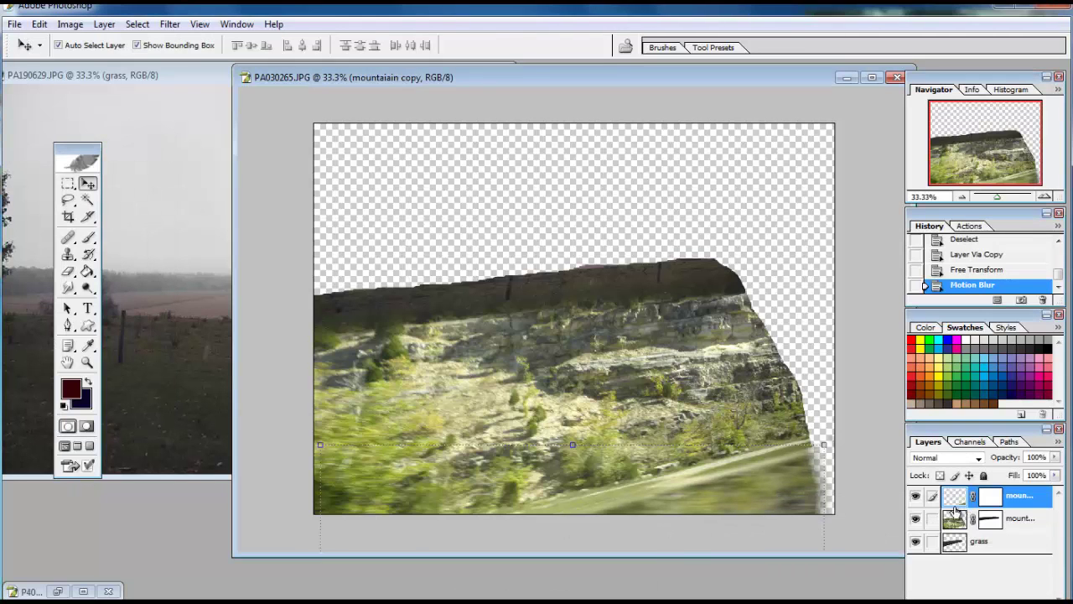
left_click(980, 541)
Brighten the grass layer by bending its Curves upward
left_click(69, 24)
left_click(252, 134)
left_click_drag(814, 260, 814, 278)
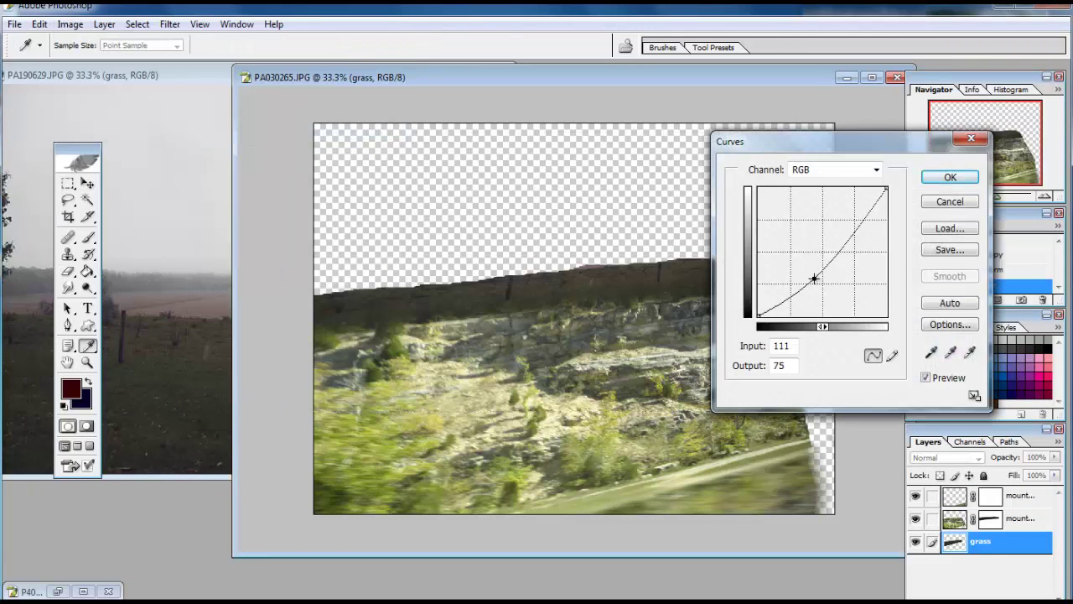
left_click_drag(860, 244, 835, 217)
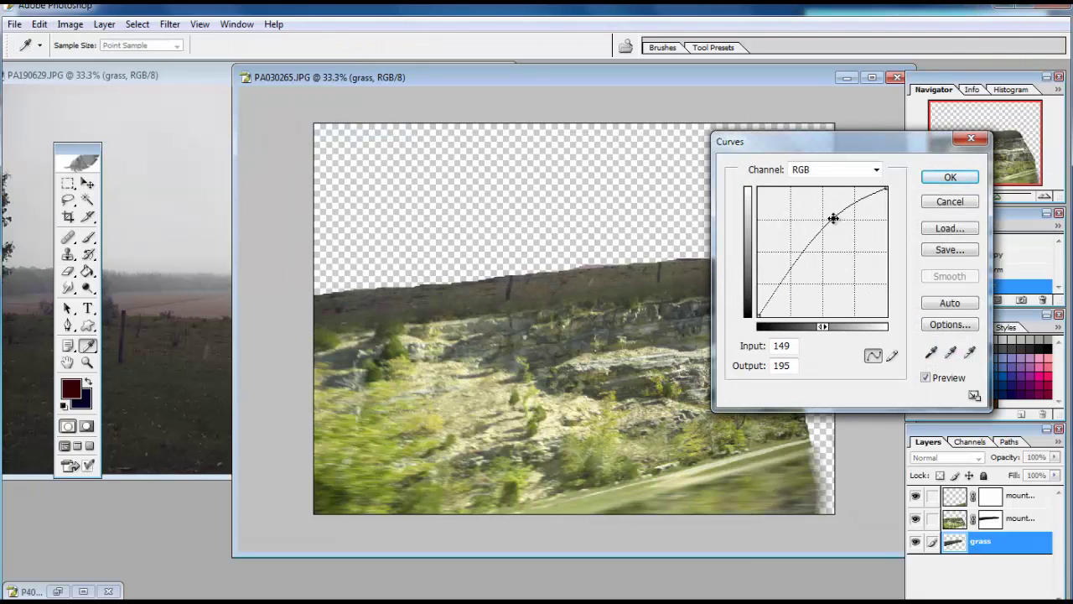
left_click(950, 177)
Apply Color Balance to the grass layer with green +12 and blue -10
left_click(69, 23)
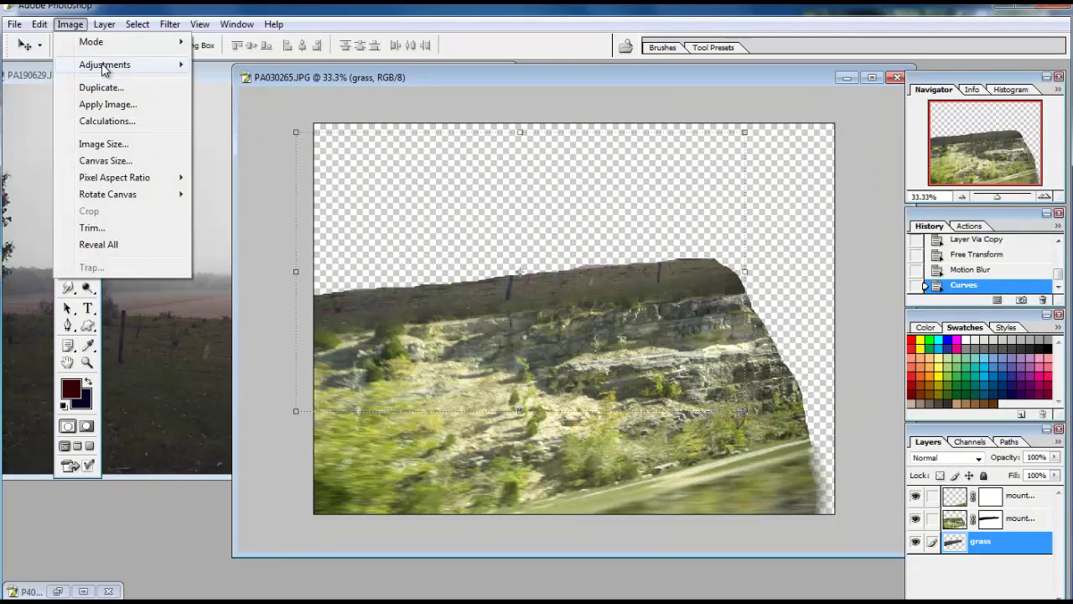
left_click(260, 149)
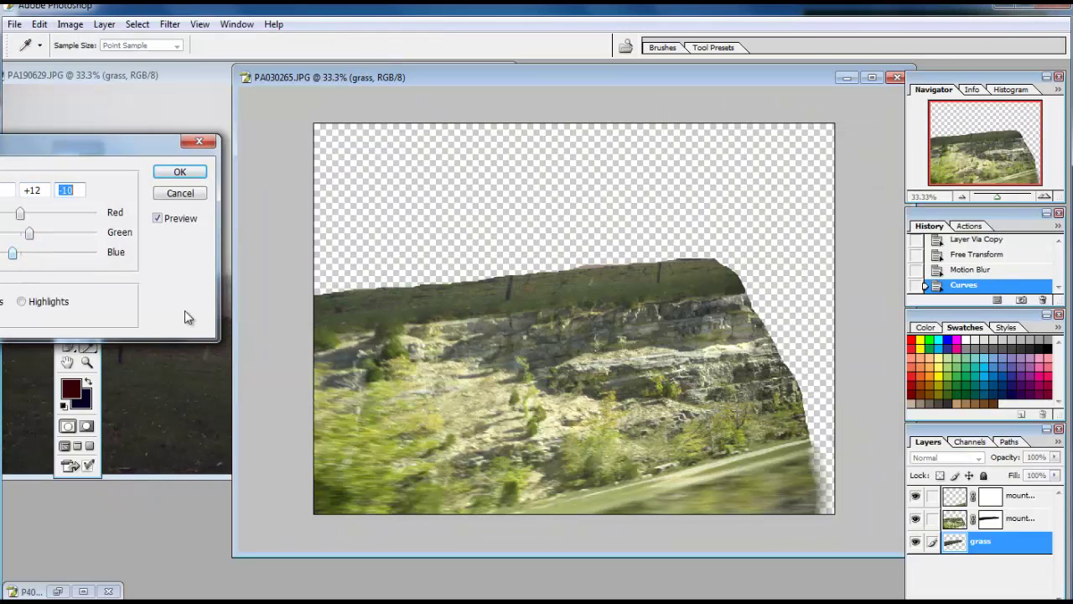
key("Return")
Clone plain grass over the fence post on the cliff top
key("s")
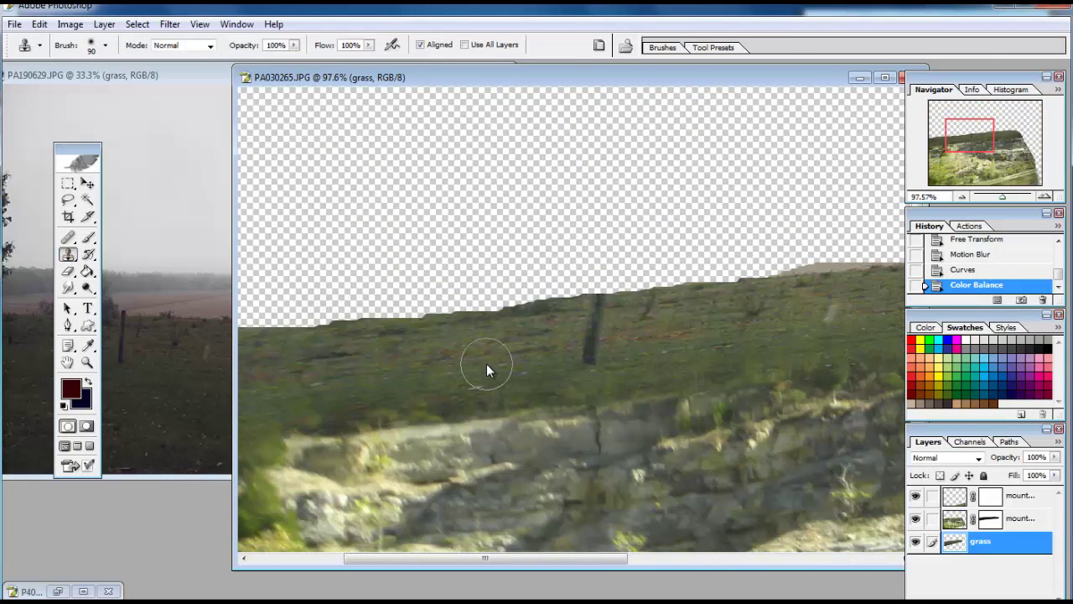
left_click(486, 363, "alt")
left_click_drag(592, 339, 593, 334)
Zoom in and erase the tan strip along the grass layer's top edge
left_click_drag(970, 136, 1000, 136)
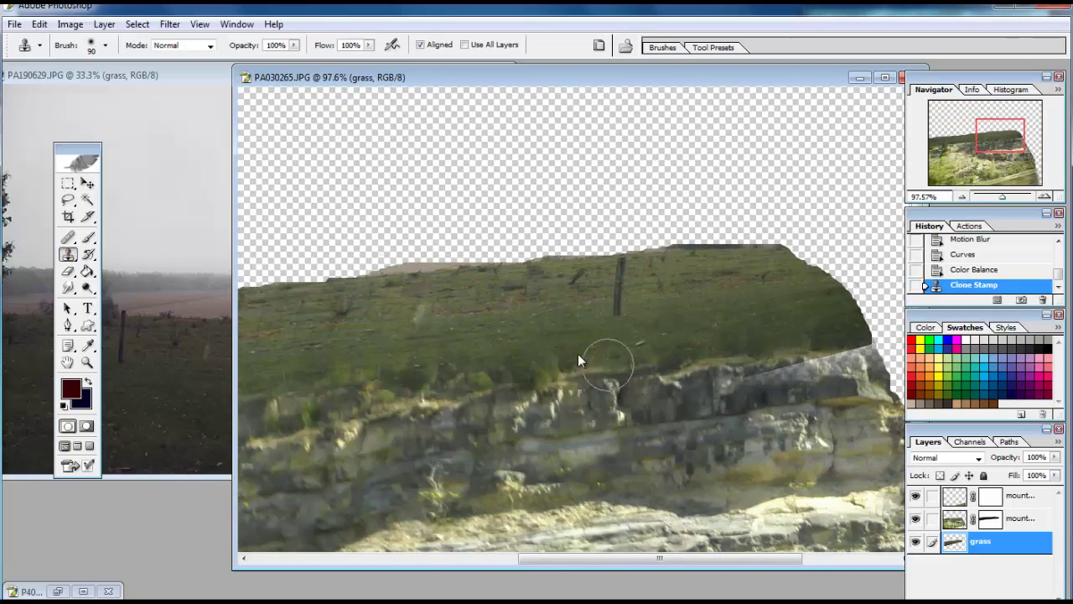
left_click_drag(1002, 196, 1008, 196)
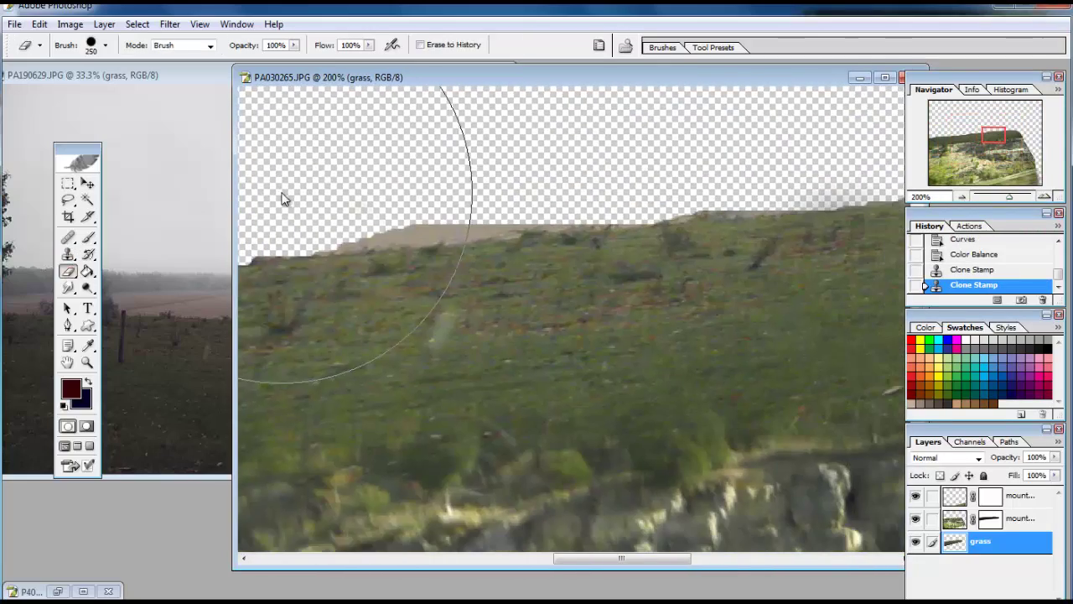
left_click_drag(409, 240, 573, 220)
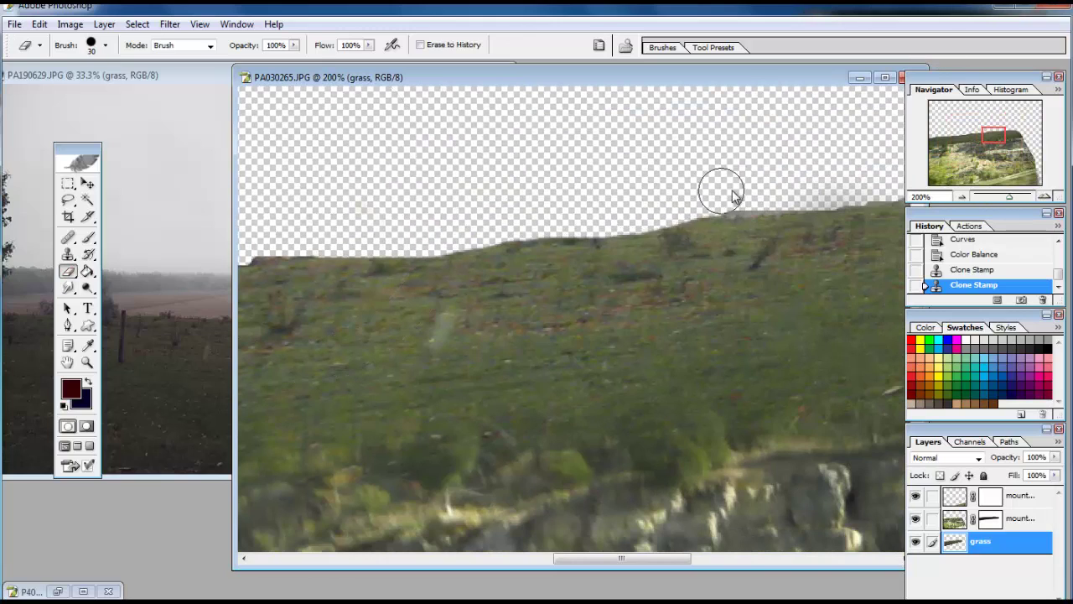
key("ctrl+minus")
key("ctrl+minus")
key("ctrl+minus")
key("ctrl+minus")
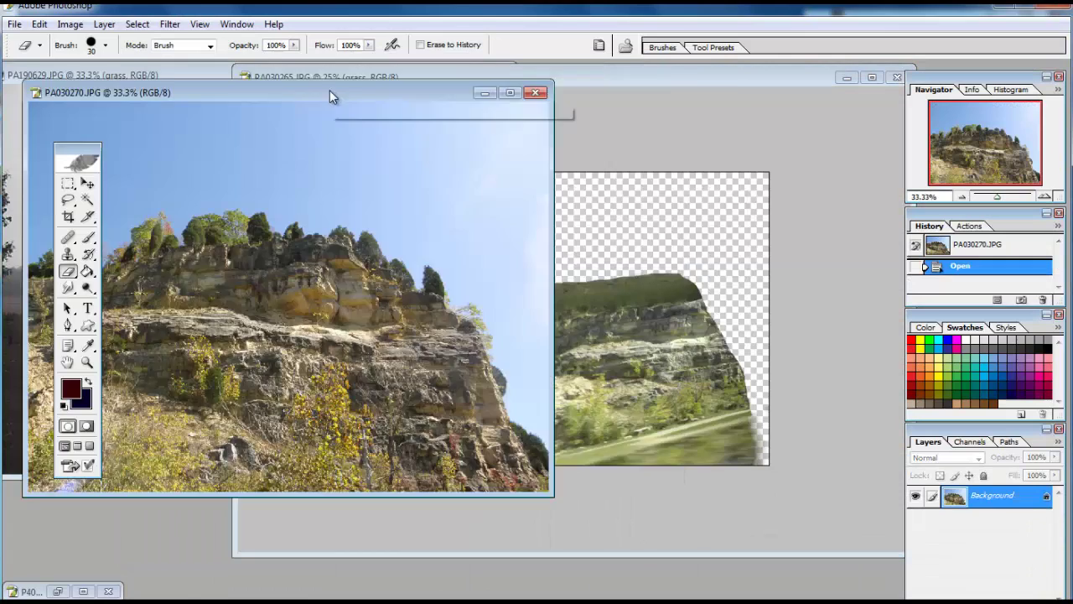
Rename the rock photo's Background to 'mountain2' and erase the sky around the lassoed peak
left_click_drag(331, 97, 518, 104)
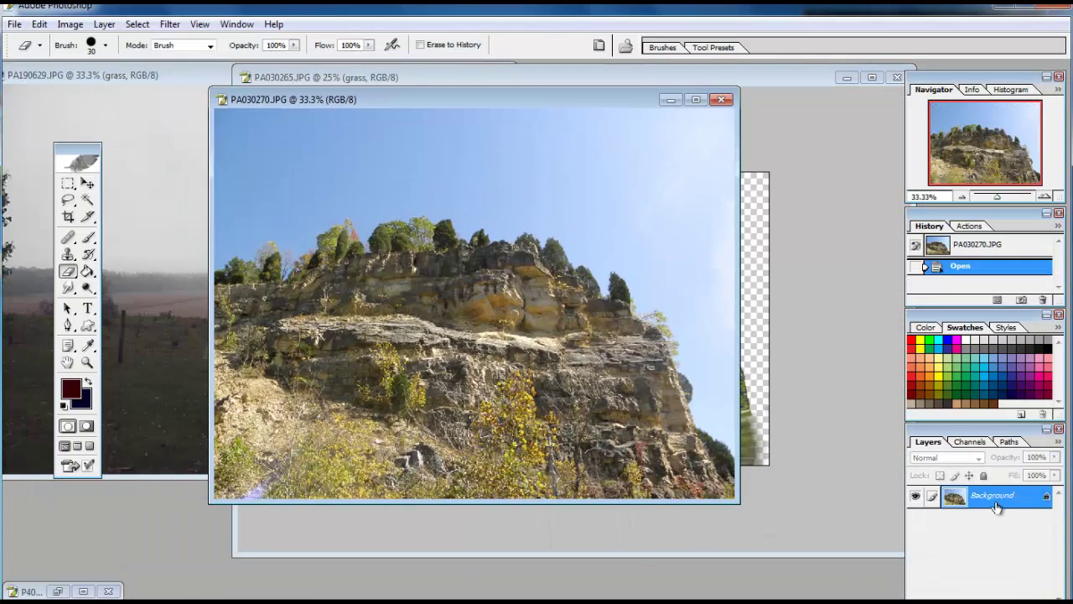
double_click(996, 502)
type("mountain2")
key("Return")
left_click(69, 200)
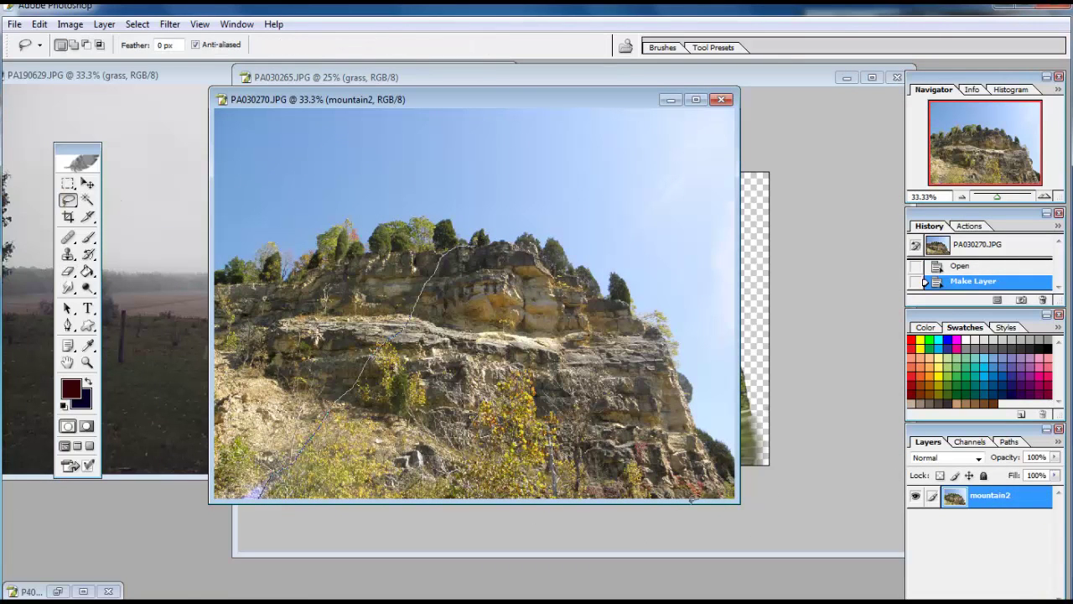
left_click_drag(495, 240, 471, 236)
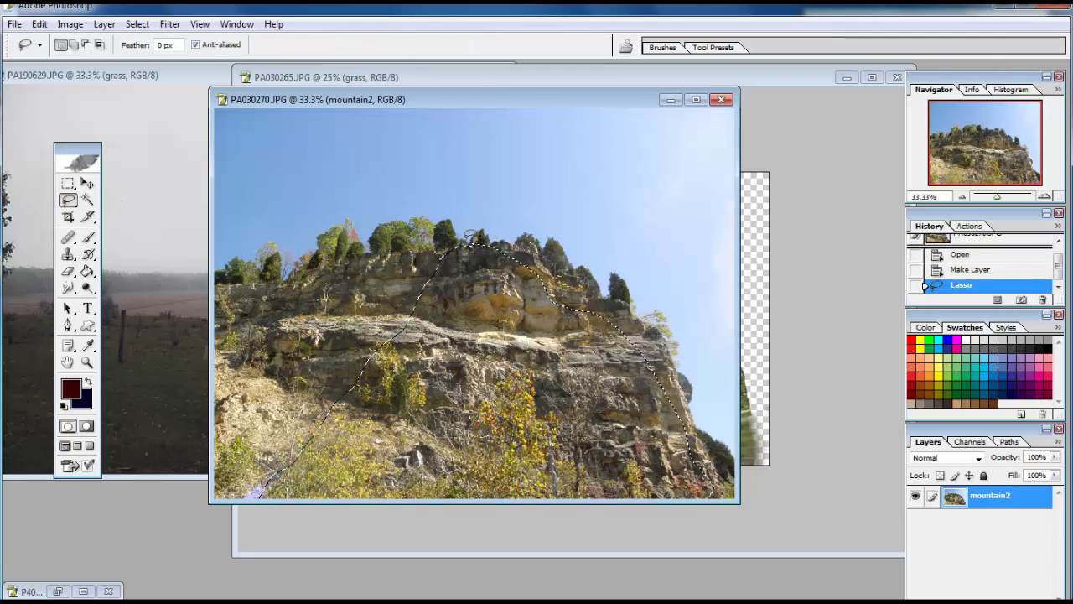
key("ctrl+shift+i")
key("e")
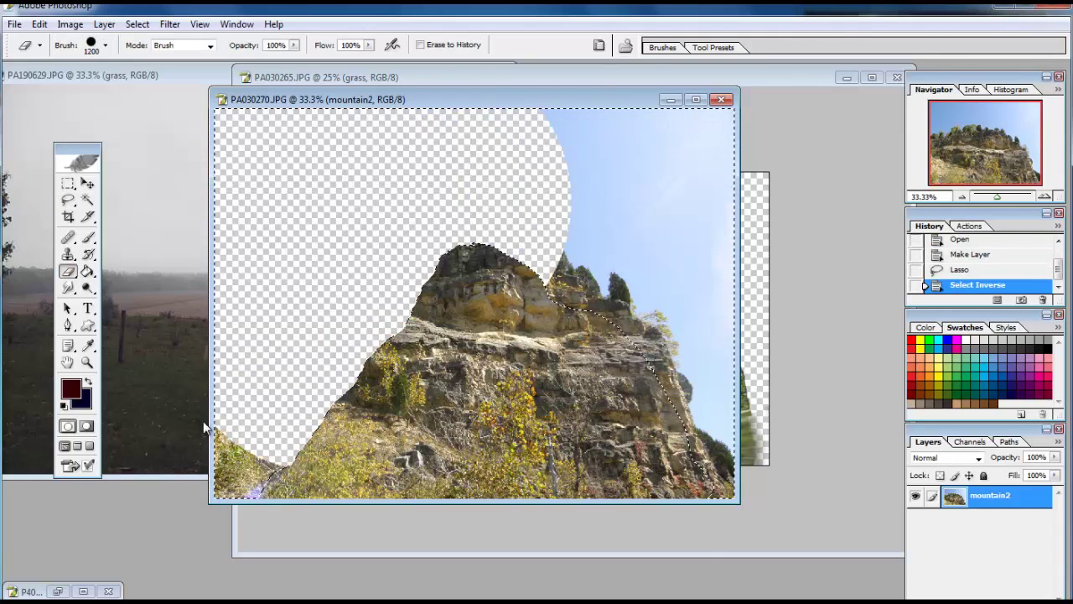
left_click_drag(306, 226, 587, 218)
Copy mountain2 into the composite and place it below the grass layer
left_click_drag(419, 99, 226, 515)
left_click_drag(945, 495, 570, 318)
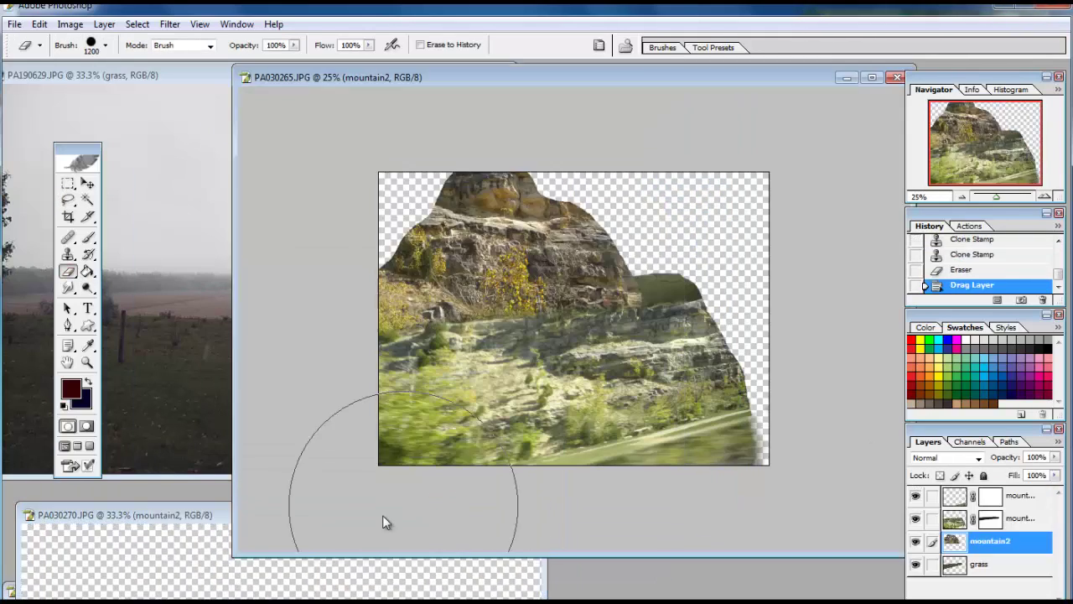
left_click(468, 537)
left_click(477, 515)
key("v")
left_click_drag(990, 541, 989, 579)
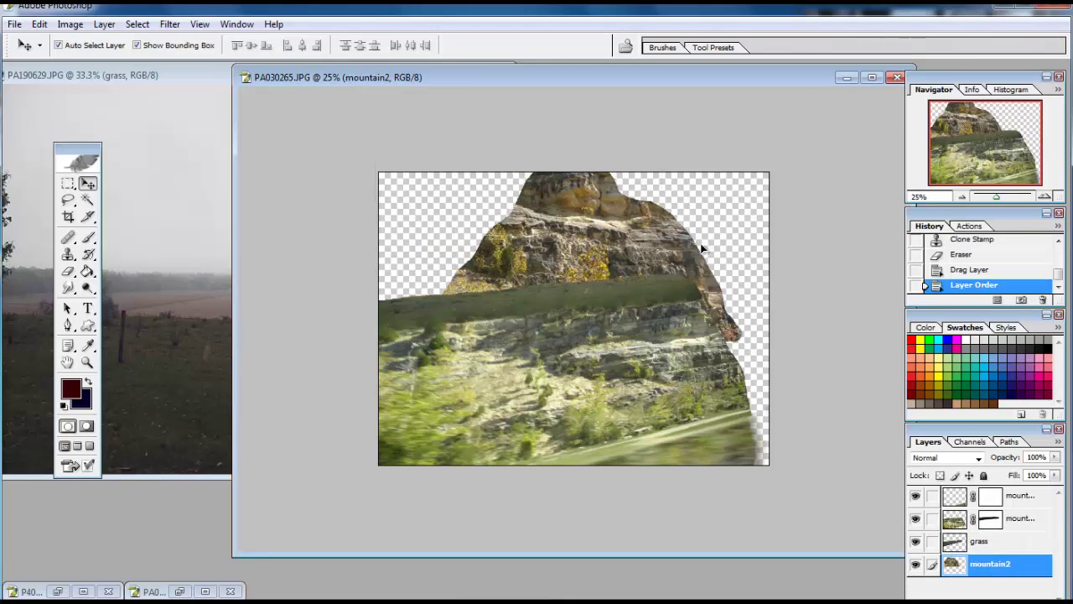
Move, rotate and stretch the rock peak, then set mountain2's opacity to 94%
left_click_drag(617, 211, 777, 211)
left_click_drag(838, 176, 876, 189)
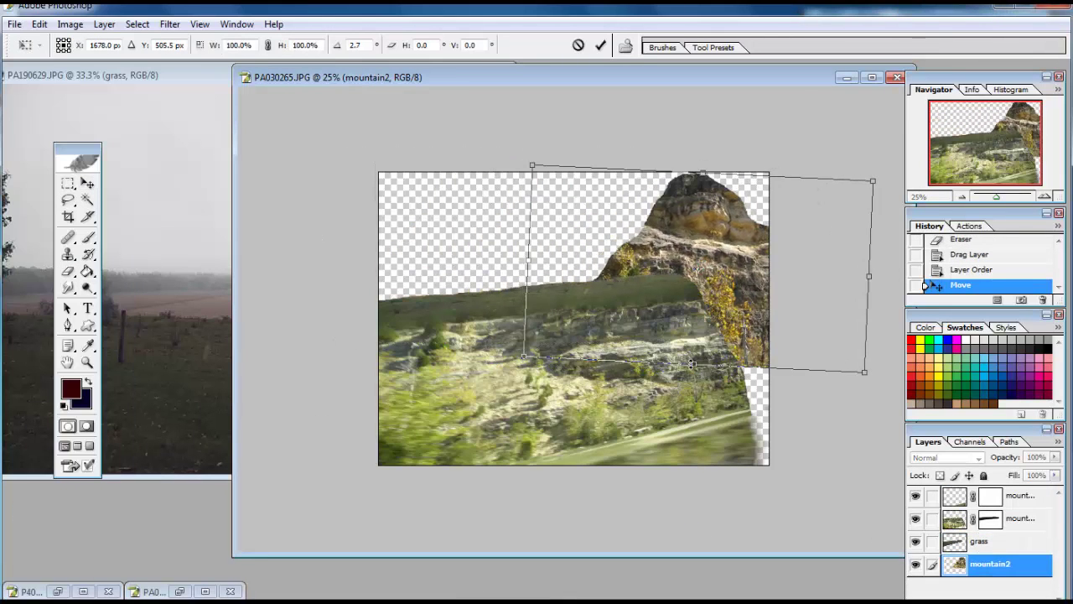
mouse_move(681, 369)
left_mouse_down()
mouse_move(689, 395)
mouse_move(694, 371)
left_mouse_up()
key("Return")
left_click(1054, 456)
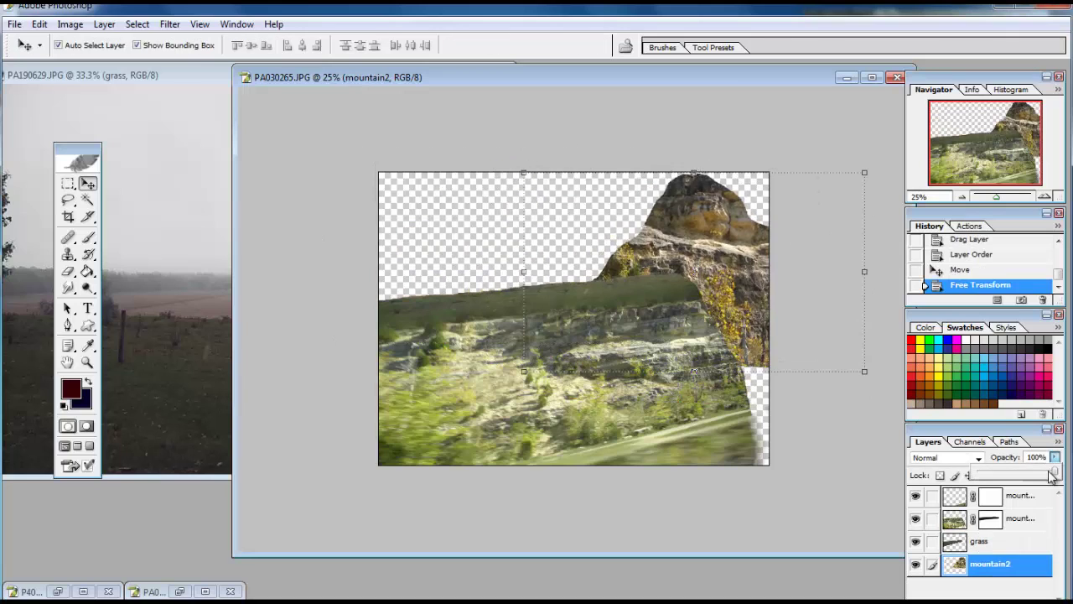
left_click_drag(1054, 474, 1050, 475)
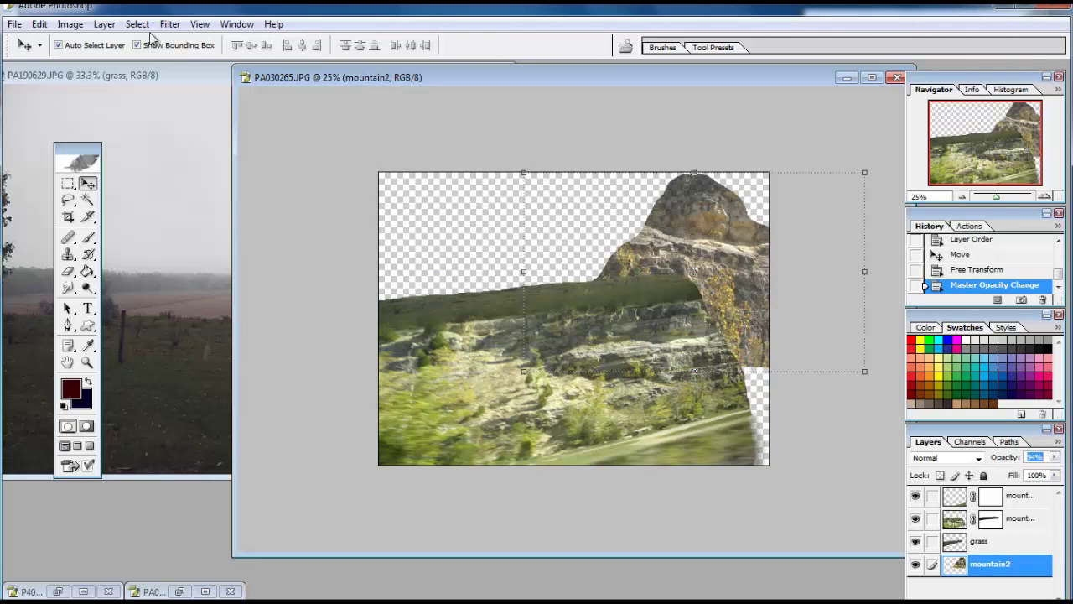
Duplicate mountain2, rotate the copy nearly upside down, and motion-blur it
left_click(104, 24)
left_click(360, 112)
left_click_drag(693, 172, 738, 533)
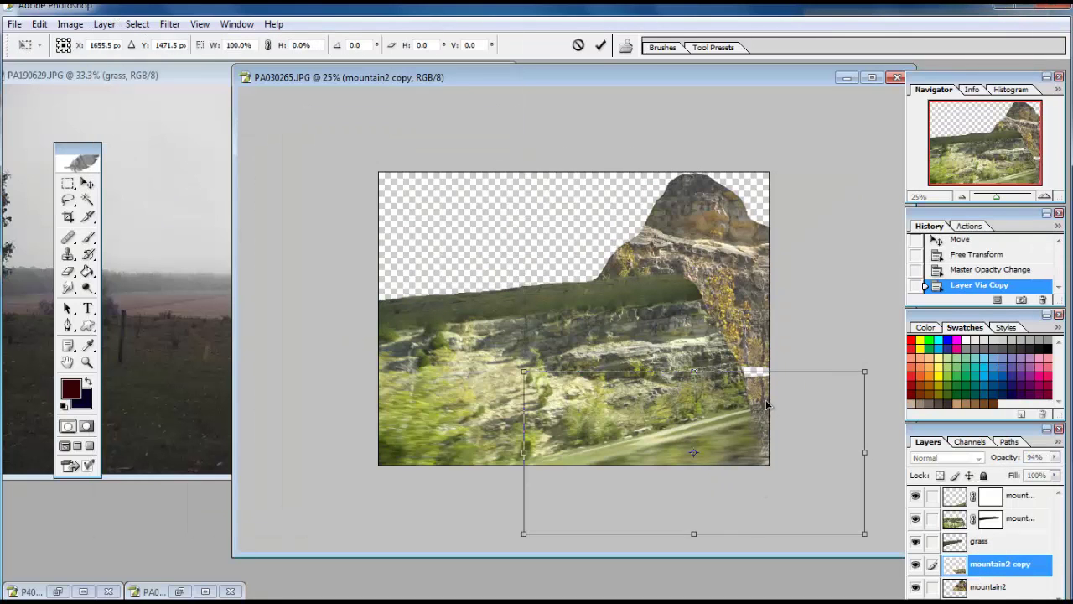
left_click_drag(881, 364, 884, 373)
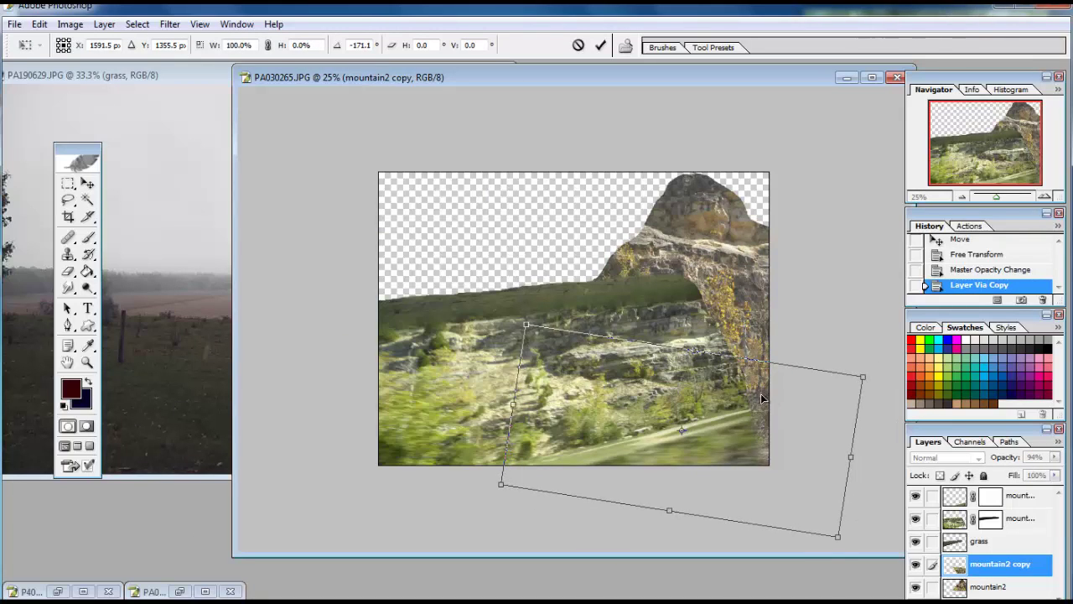
key("Return")
left_click(170, 23)
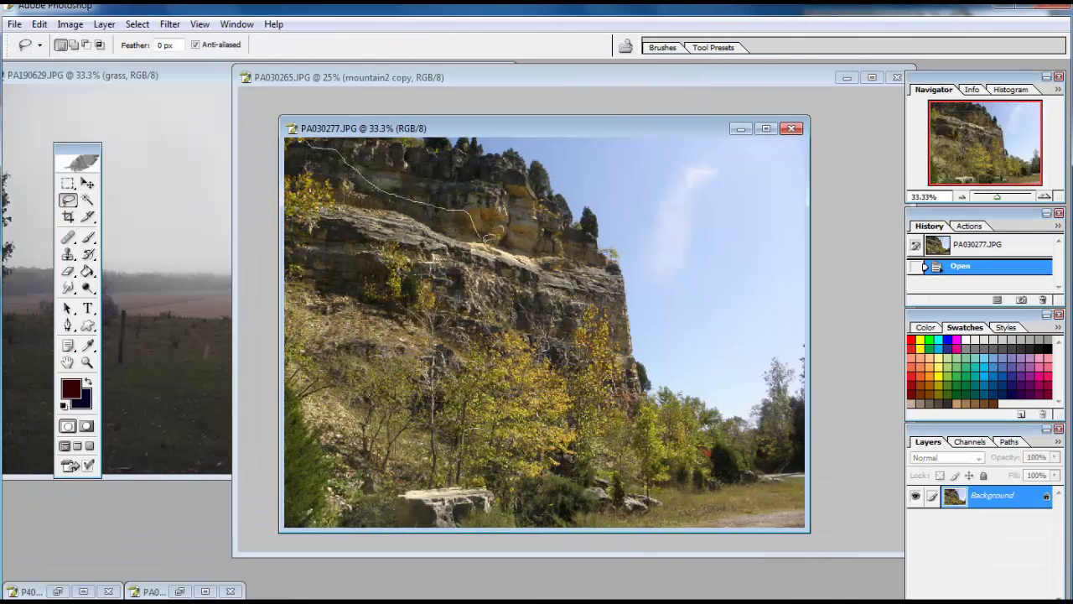
Rename the cliff photo's layer to 'mounatian 3' and erase the sky around the traced cliff
left_click_drag(646, 529, 281, 531)
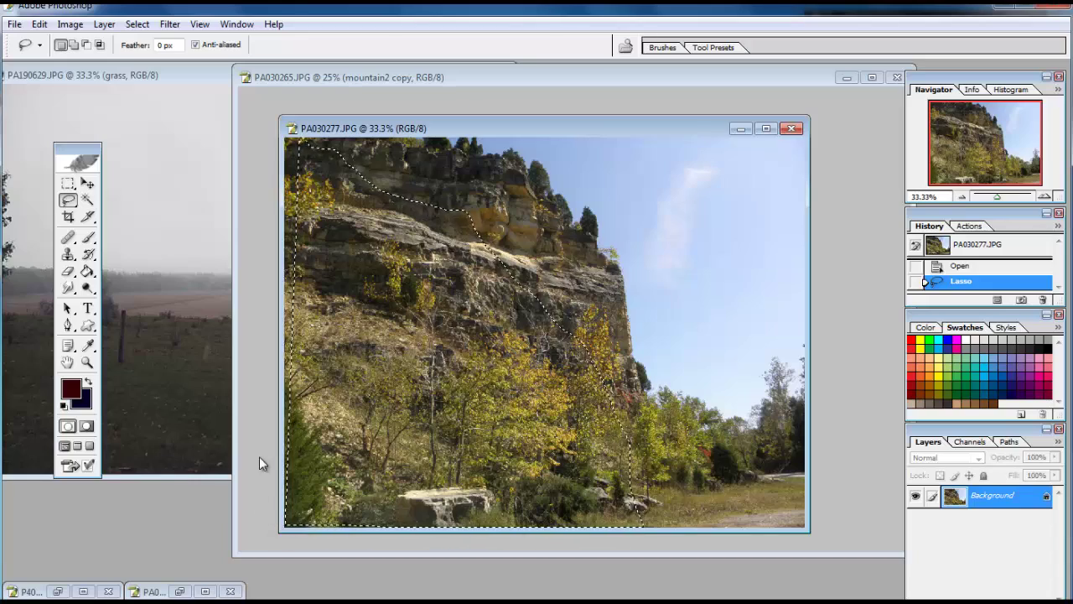
key("shift+ctrl+i")
key("e")
double_click(1017, 496)
type("mo")
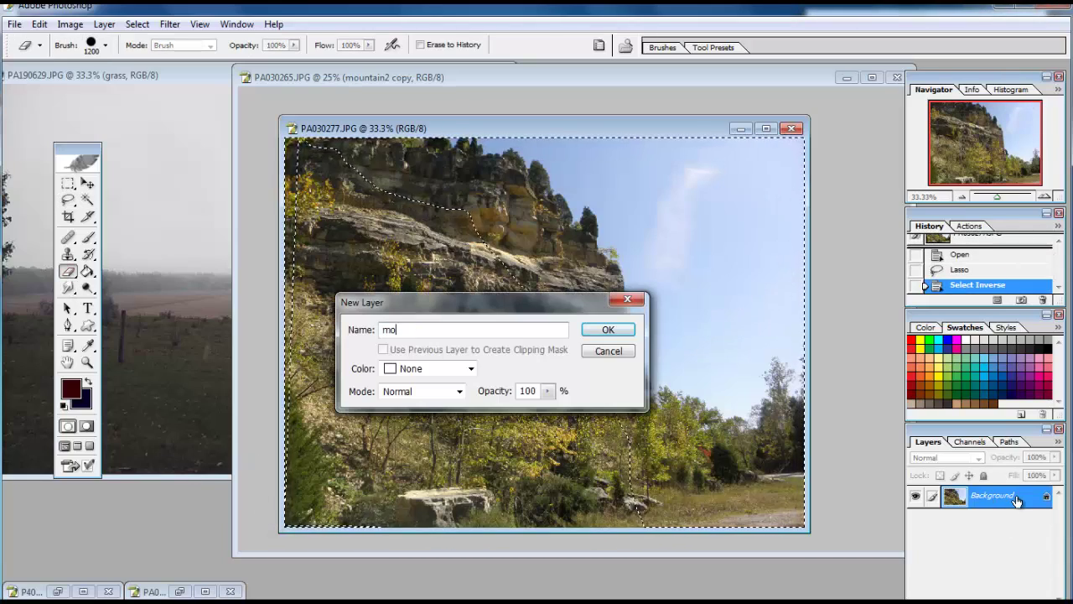
type("unatian 3")
key("Return")
left_click_drag(550, 265, 721, 445)
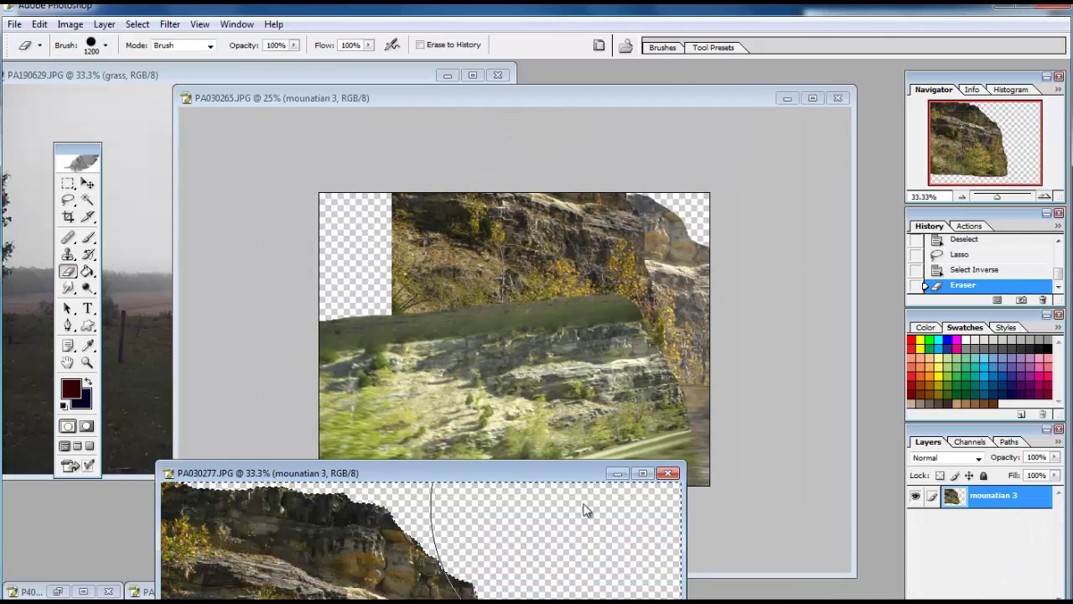
Send mounatian 3 below mountain2, move it left, and resize it to fit the left side
left_click(618, 473)
key("ctrl+bracketleft")
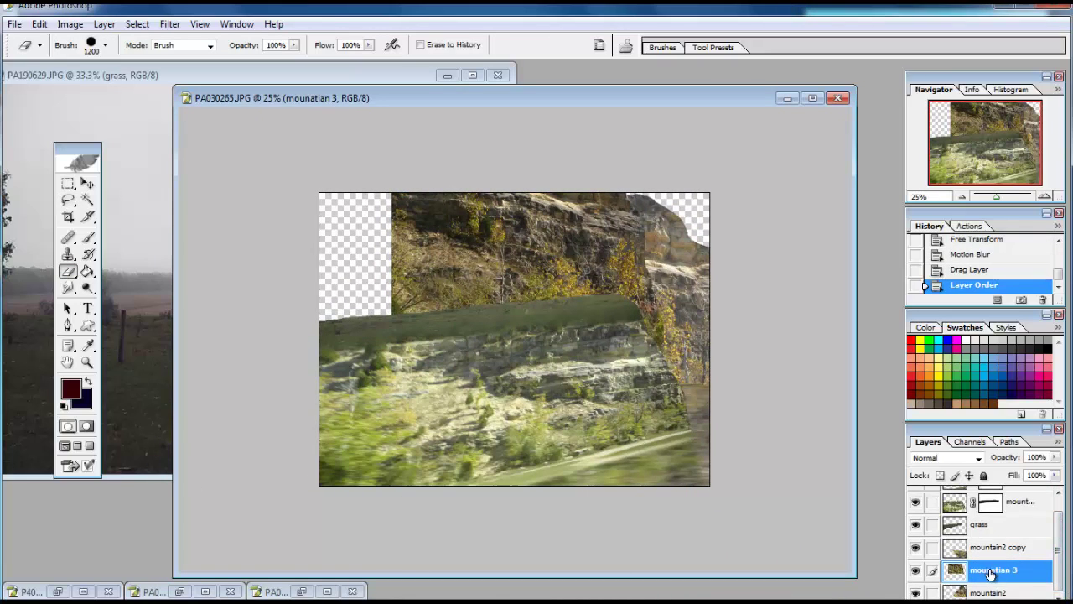
key("ctrl+bracketleft")
key("v")
left_click_drag(465, 295, 369, 293)
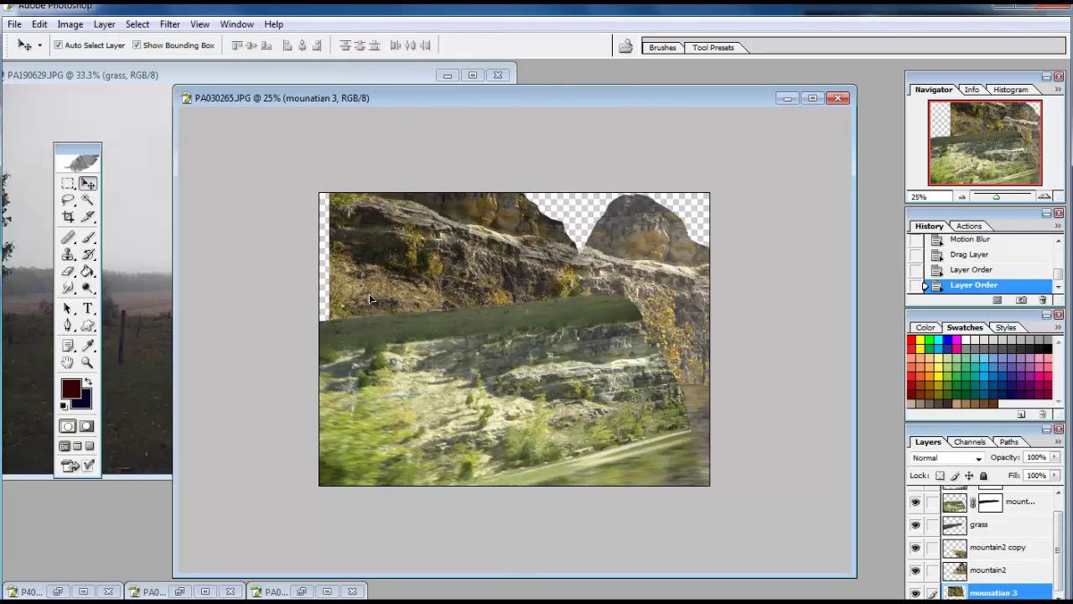
left_click_drag(567, 179, 321, 211)
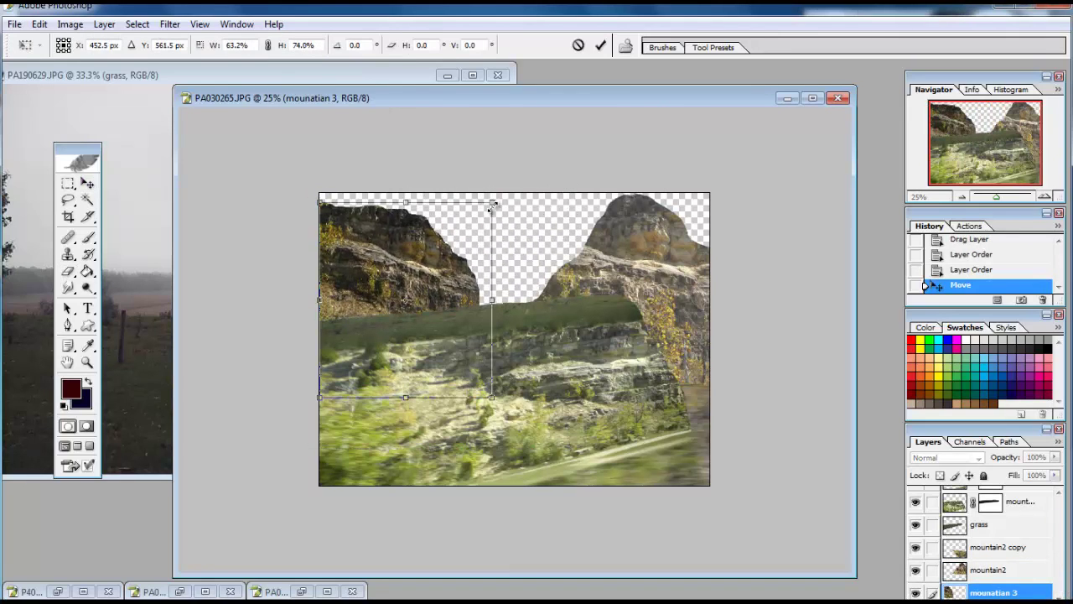
left_click_drag(431, 304, 467, 293)
key("Return")
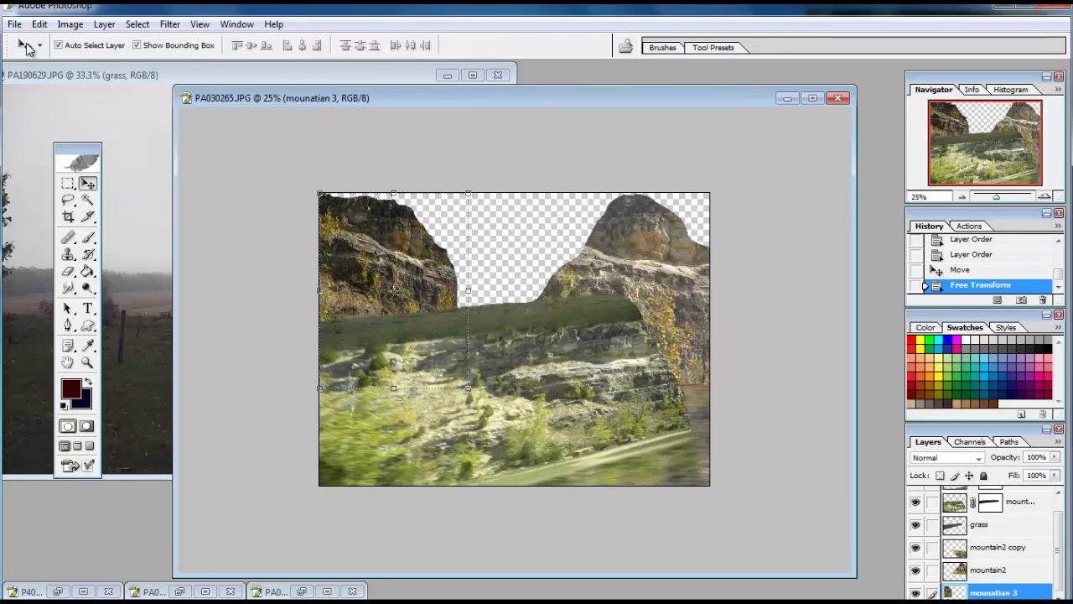
Distort the rocks into a slanted peak and lower the layer opacity to about 77%
left_click(40, 23)
left_click(335, 400)
left_click_drag(468, 388, 472, 437)
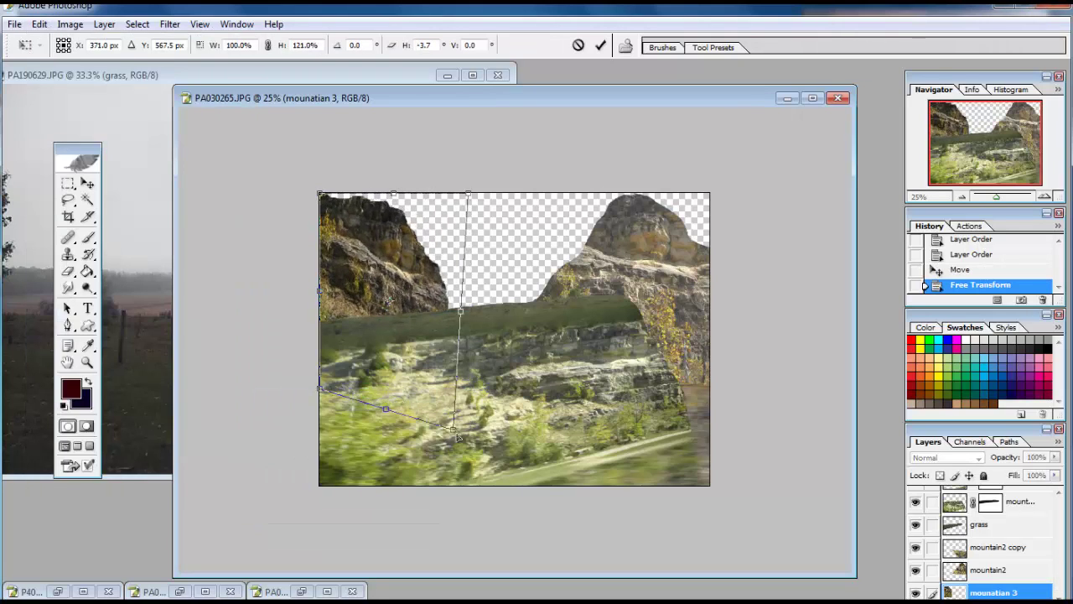
mouse_move(468, 193)
left_mouse_down()
mouse_move(465, 209)
mouse_move(471, 194)
left_mouse_up()
key("Return")
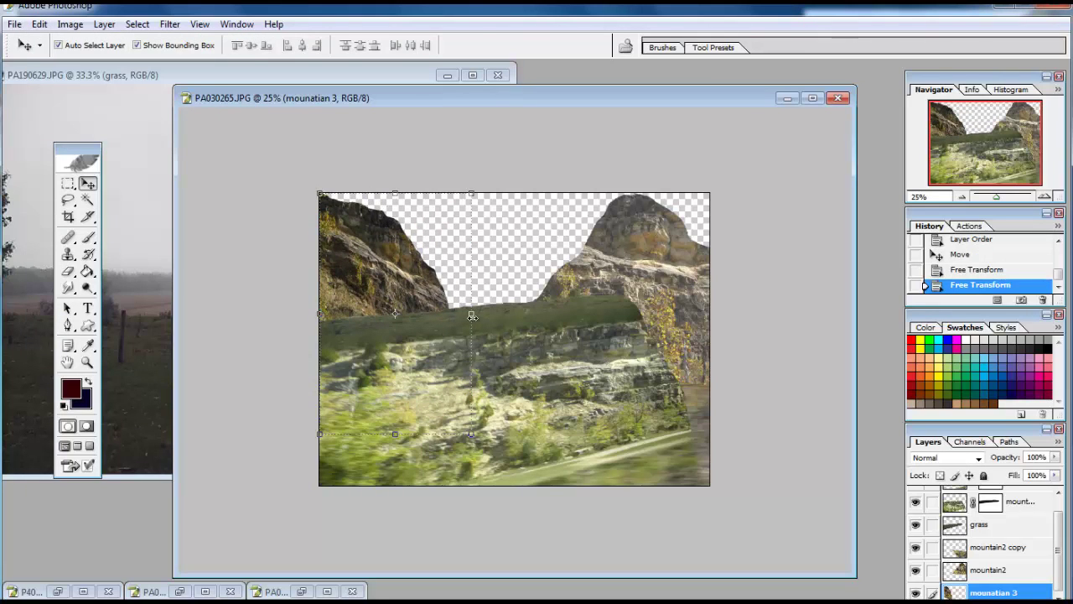
left_click_drag(472, 316, 476, 315)
key("Return")
mouse_move(1055, 457)
left_mouse_down()
mouse_move(1028, 475)
mouse_move(1040, 475)
left_mouse_up()
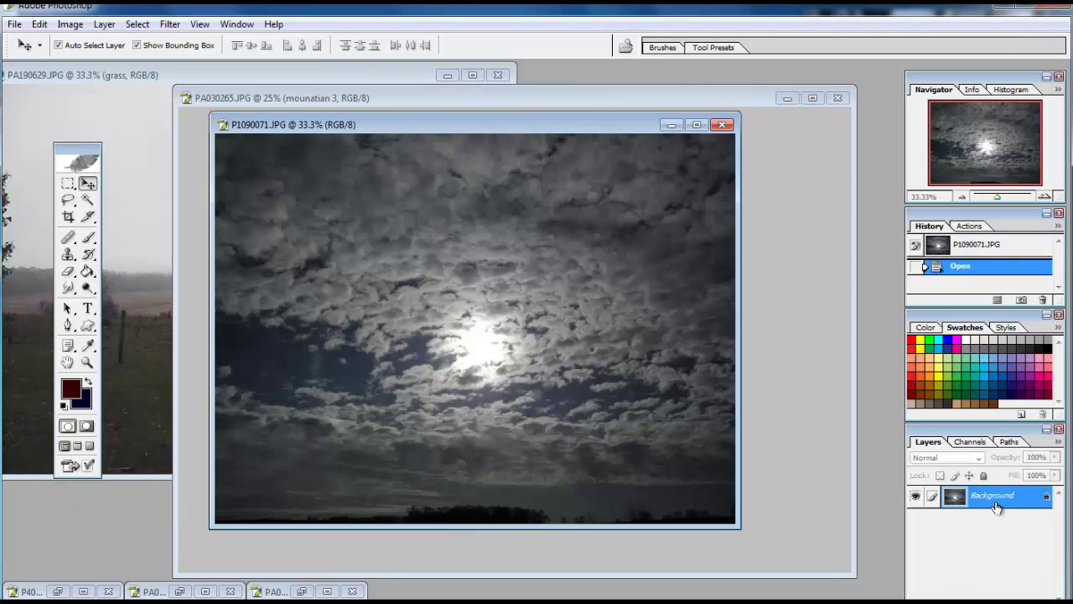
Rename the sky photo's layer to 'sky', bring it into the composite, and place it beneath mounatian 3
double_click(996, 507)
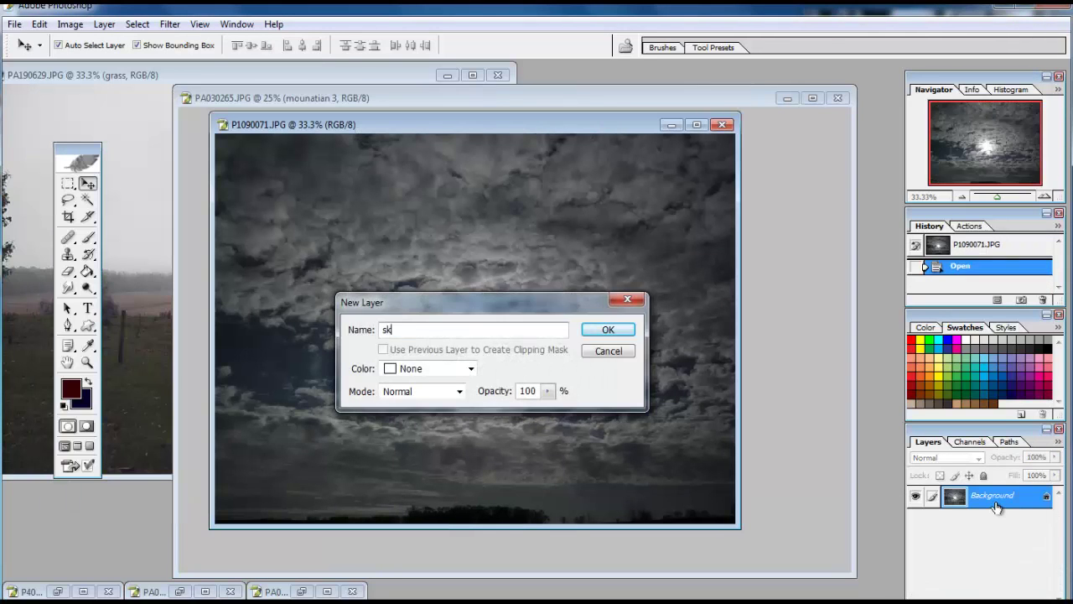
type("sky")
key("Return")
left_click_drag(513, 136, 659, 237)
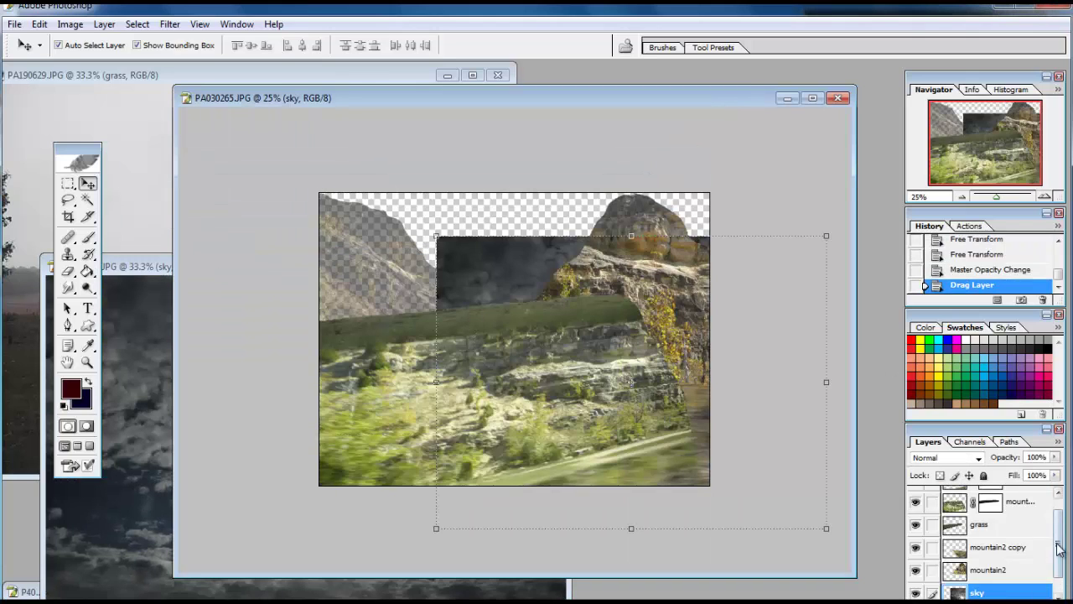
scroll(1059, 549, "down", 1)
left_click_drag(988, 592, 981, 600)
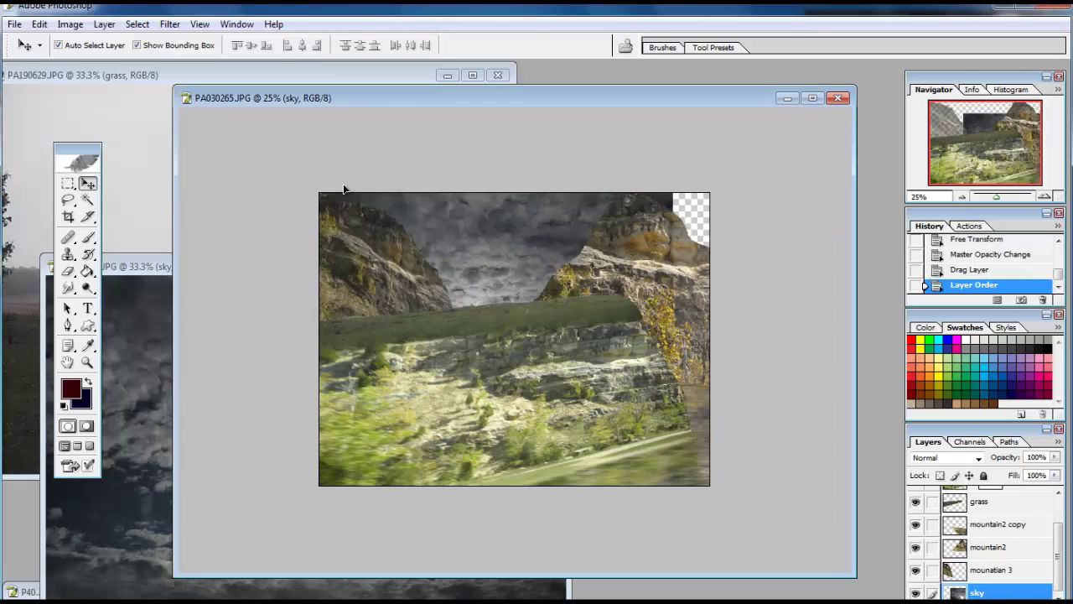
Enlarge and widen the sky so the moon sits between the rock peaks
left_click_drag(587, 335, 537, 241)
left_click_drag(671, 222, 738, 220)
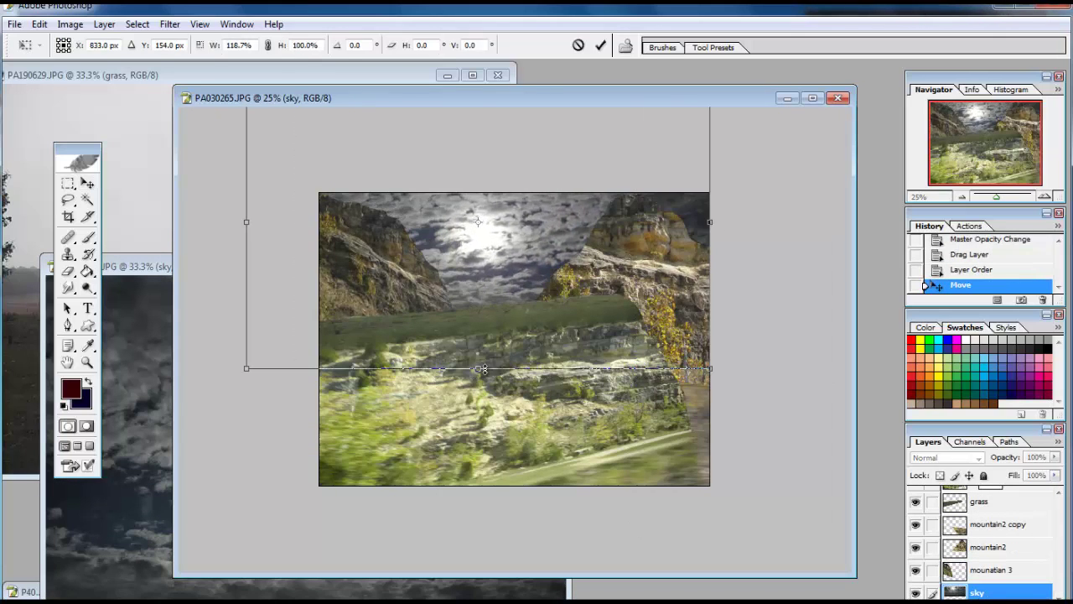
left_click_drag(459, 367, 458, 400)
left_click_drag(518, 265, 501, 268)
key("Return")
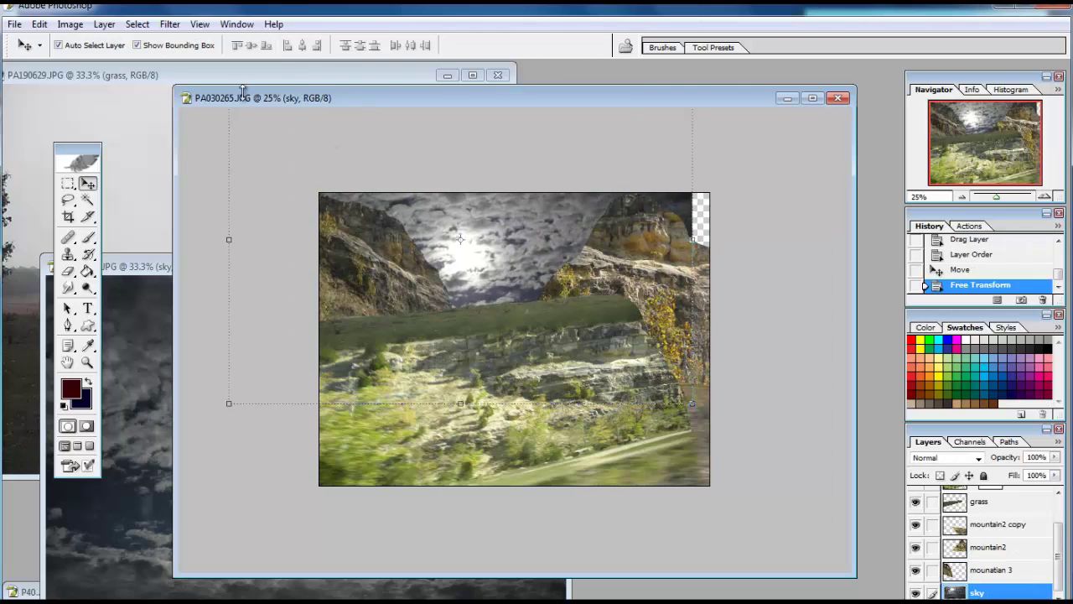
left_click_drag(695, 241, 722, 238)
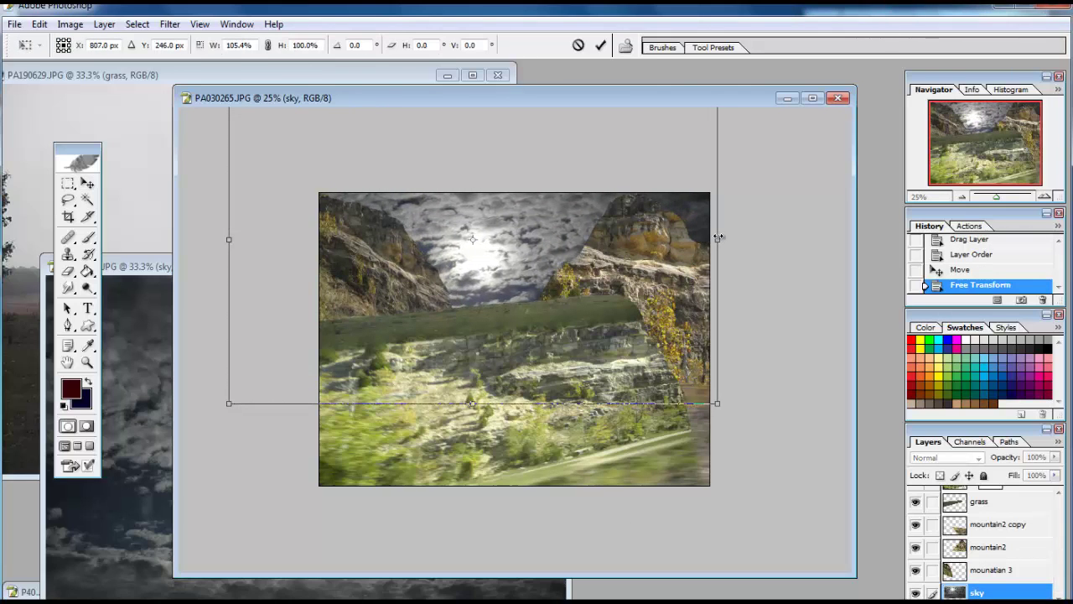
key("Return")
Minimize the sky and grass documents and bring up the railway tracks photo
left_click(109, 267)
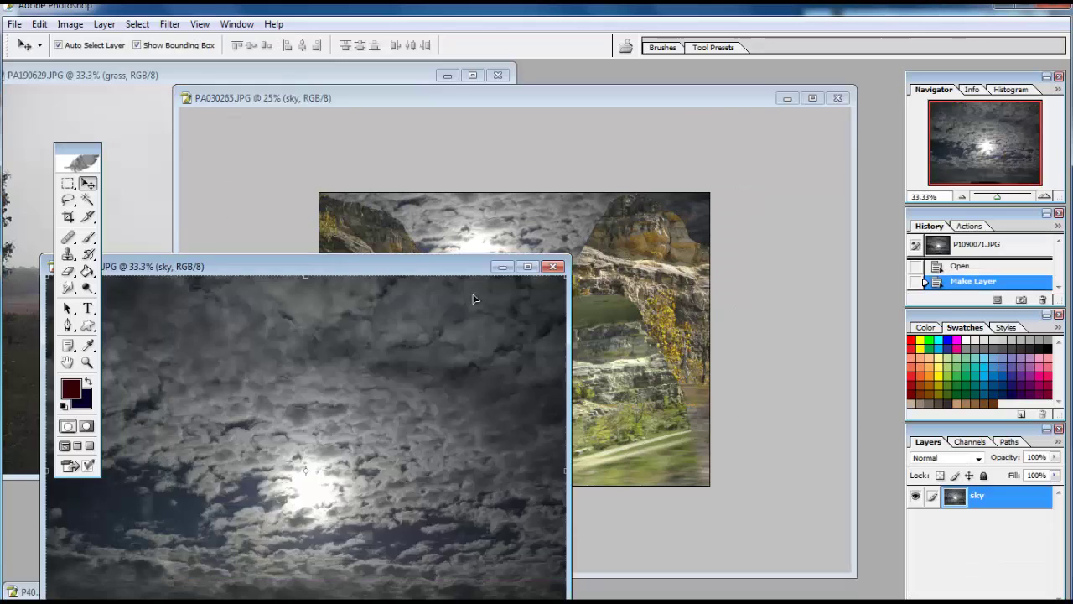
left_click(513, 267)
left_click(447, 75)
left_click(30, 592)
Rename the tracks photo's layer to 'tracks', bring it into the composite, and raise it to the top
left_click(45, 457)
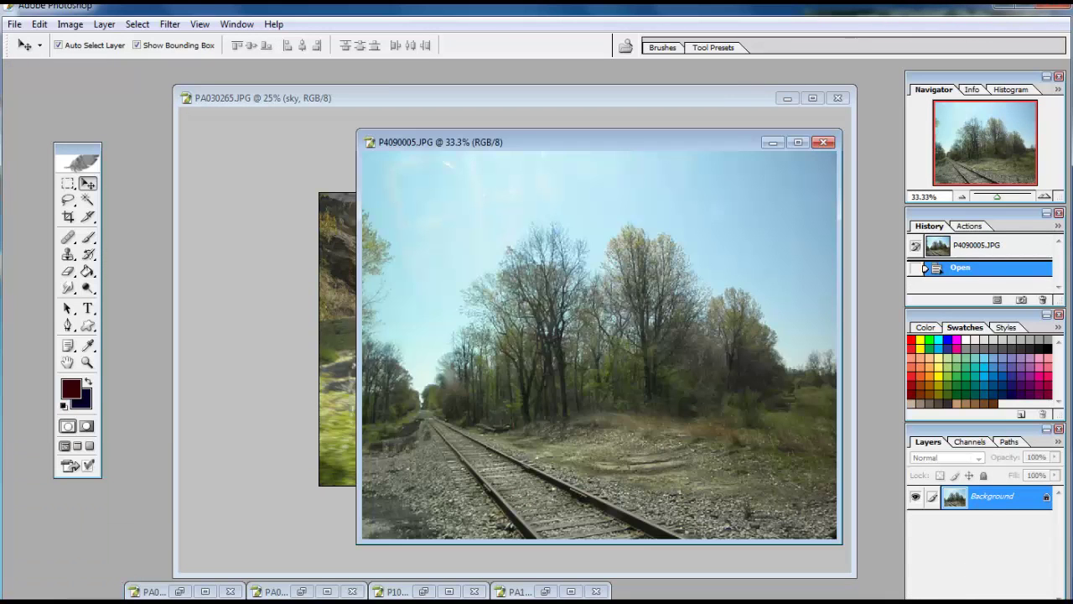
double_click(993, 496)
type("tracks")
key("Return")
mouse_move(633, 151)
left_mouse_down()
mouse_move(308, 329)
mouse_move(599, 347)
left_mouse_up()
left_click_drag(533, 241, 428, 216)
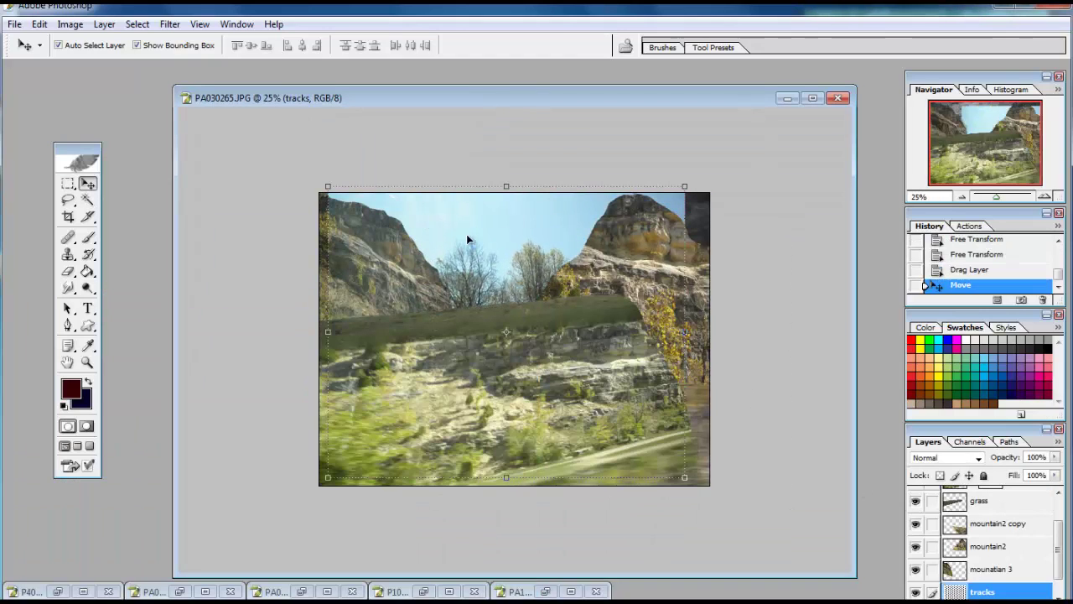
left_click_drag(985, 592, 989, 493)
left_click_drag(1061, 545, 1061, 503)
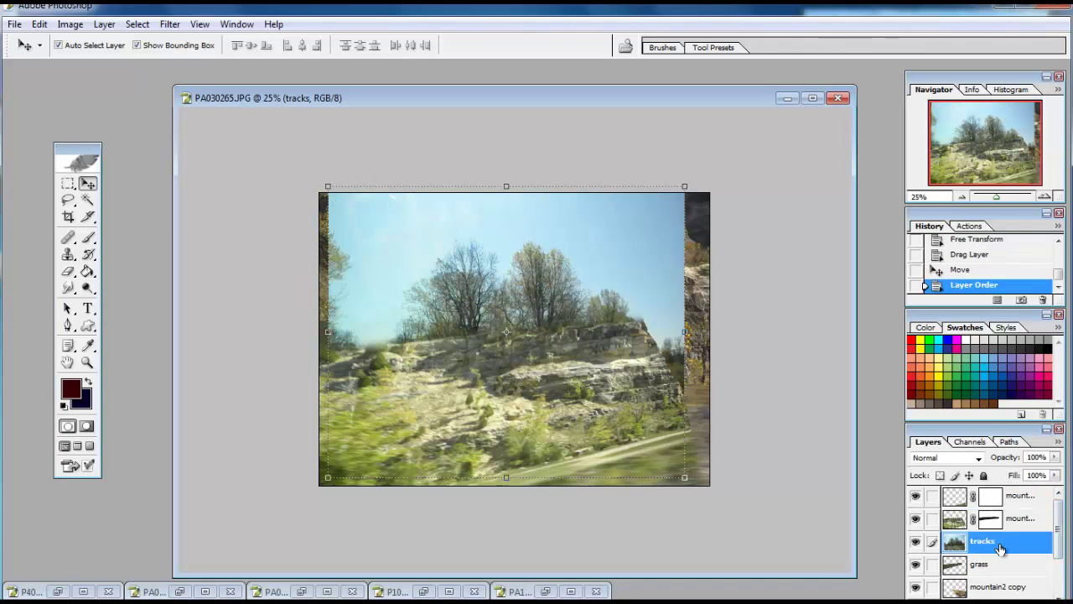
left_click_drag(985, 578, 989, 495)
Lasso the rails, erase everything else, deselect, and move the tracks down on the canvas
left_click(68, 202)
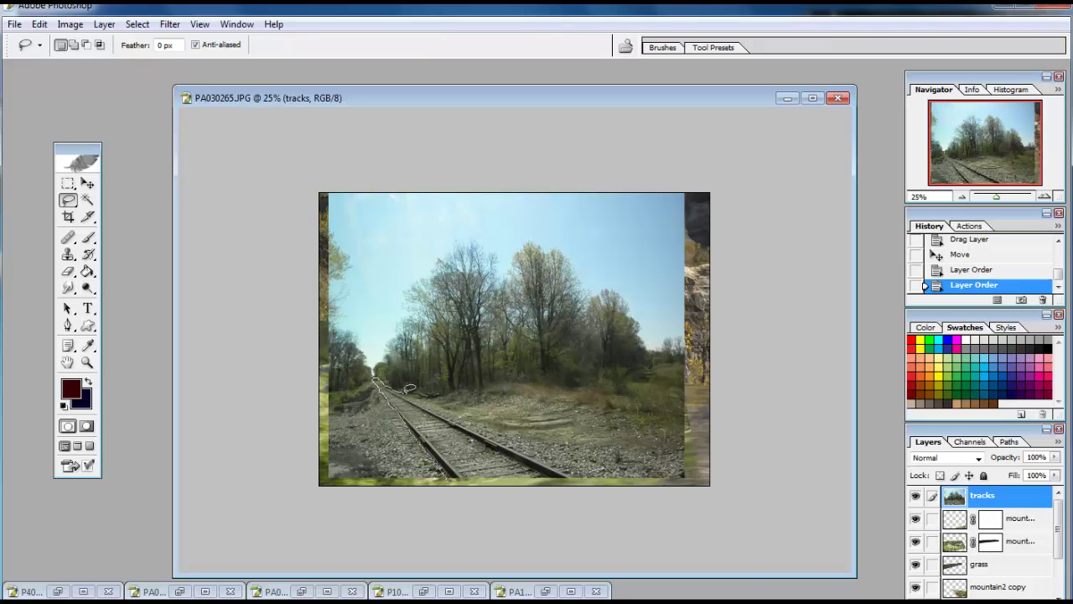
left_click_drag(451, 413, 472, 424)
left_click_drag(570, 478, 626, 516)
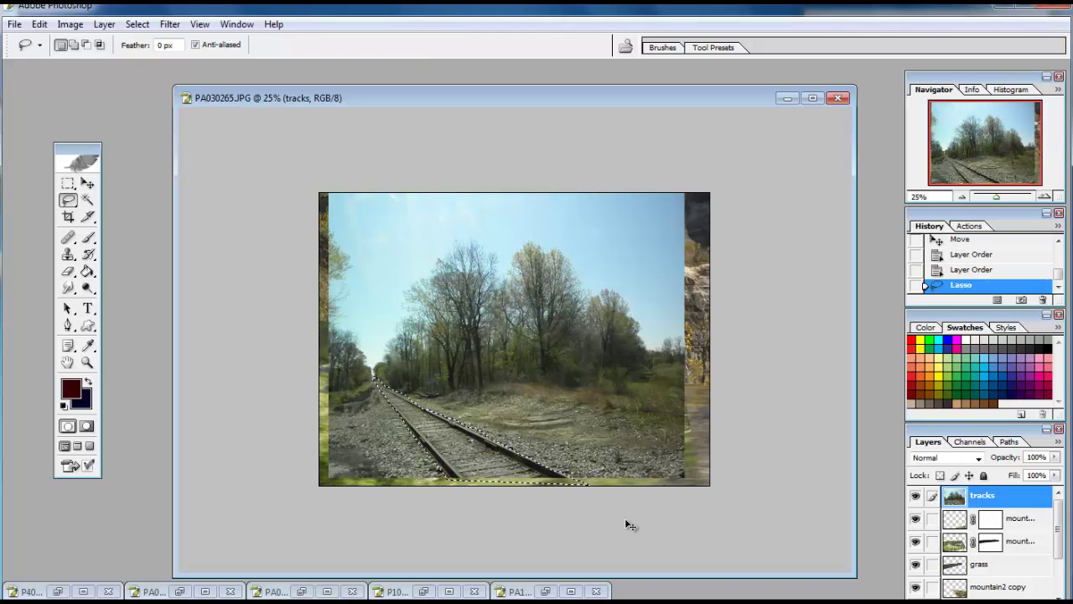
key("ctrl+shift+i")
left_click(69, 271)
left_click_drag(575, 242, 357, 297)
key("ctrl+d")
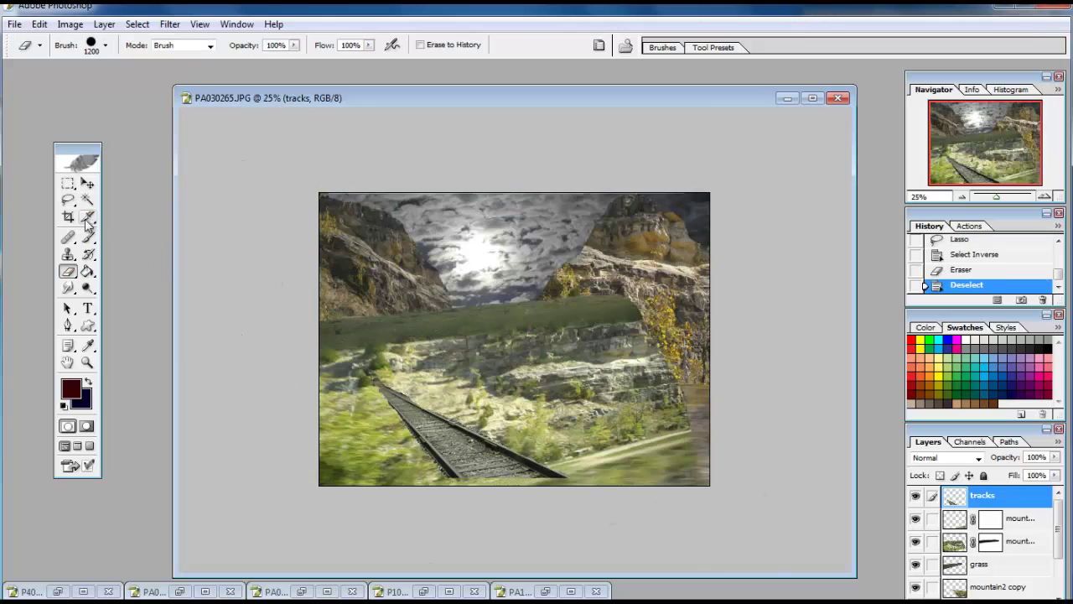
key("v")
left_click_drag(469, 393, 493, 468)
Resize, rotate, flatten, and widen the tracks so they run along the left cliff ledge
left_click(69, 271)
left_click_drag(335, 262, 695, 263)
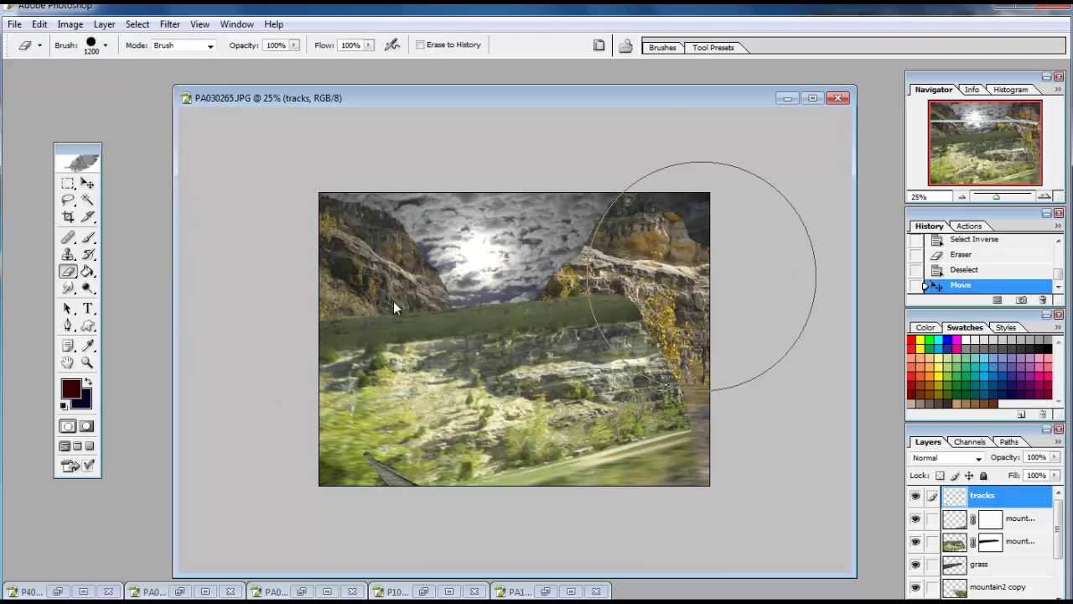
key("v")
left_click_drag(462, 520, 465, 365)
key("ctrl+t")
mouse_move(676, 327)
left_mouse_down()
mouse_move(383, 366)
mouse_move(400, 324)
left_mouse_up()
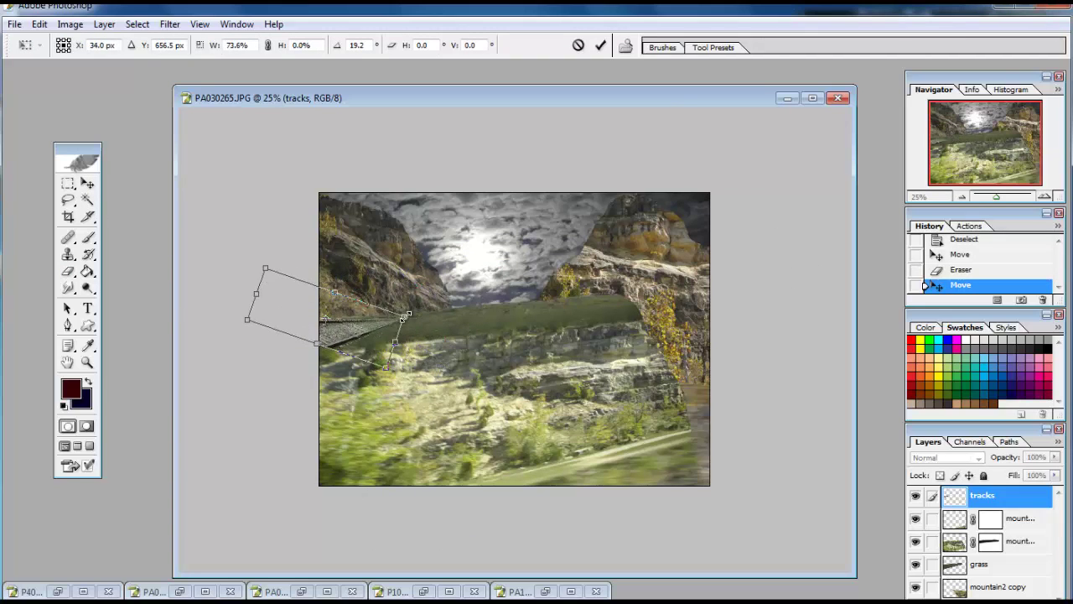
key("Return")
left_click_drag(326, 350, 340, 329)
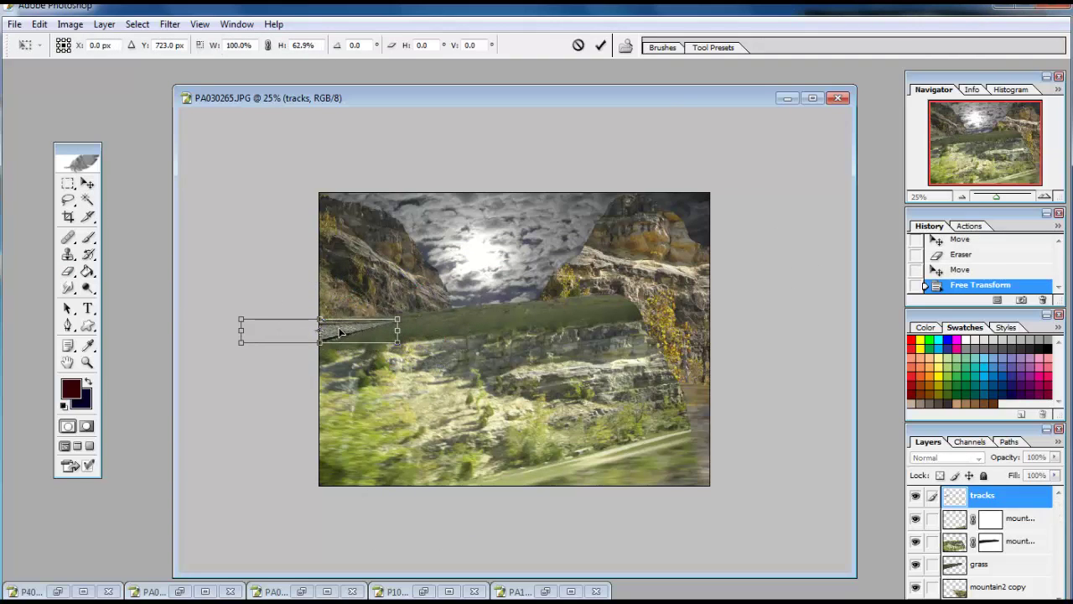
key("Return")
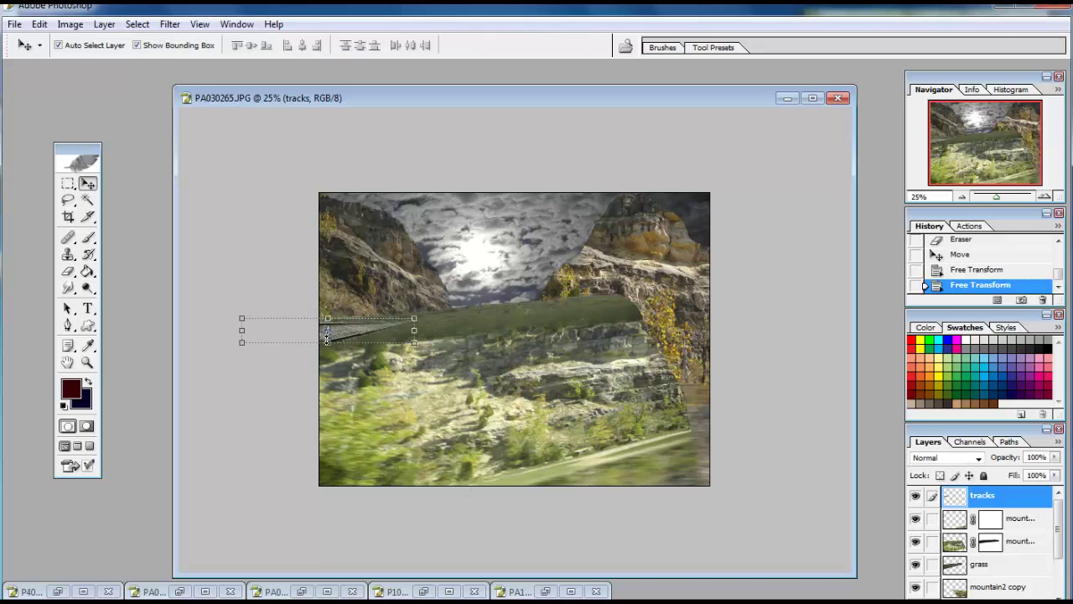
mouse_move(421, 322)
left_mouse_down()
mouse_move(431, 324)
mouse_move(430, 313)
left_mouse_up()
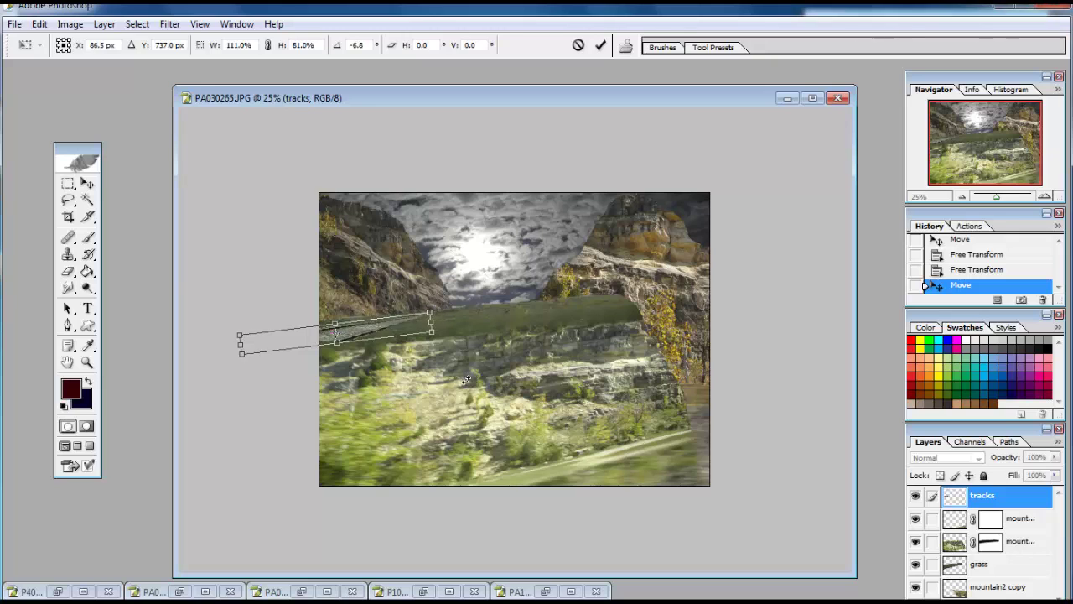
key("Return")
Duplicate the tracks, shift the copy leftward, and merge it back into the tracks layer
left_click(104, 24)
left_click(372, 112)
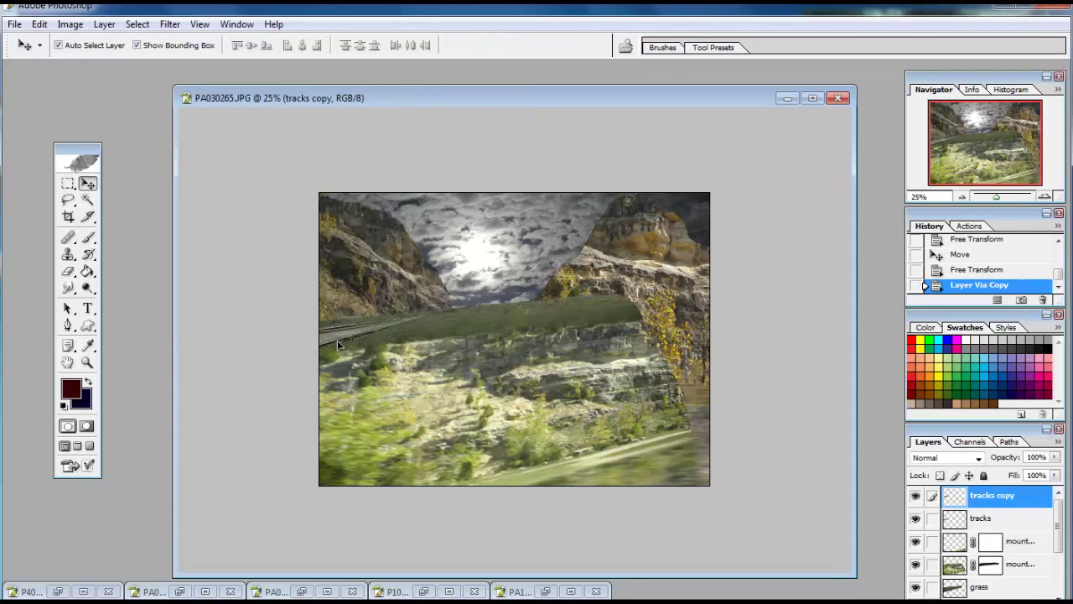
left_click_drag(385, 338, 321, 352)
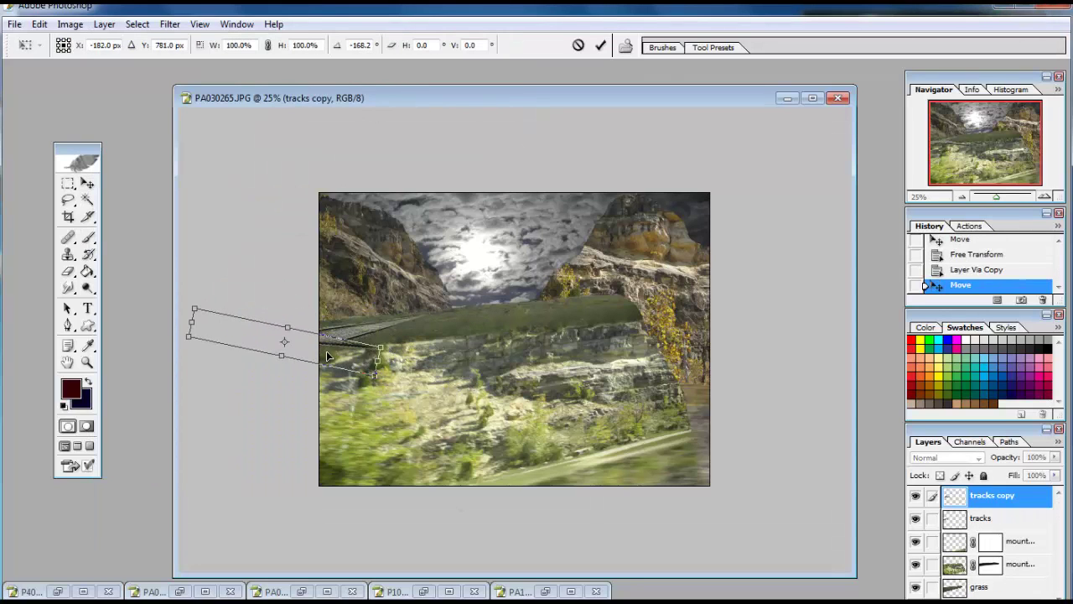
key("Return")
key("e")
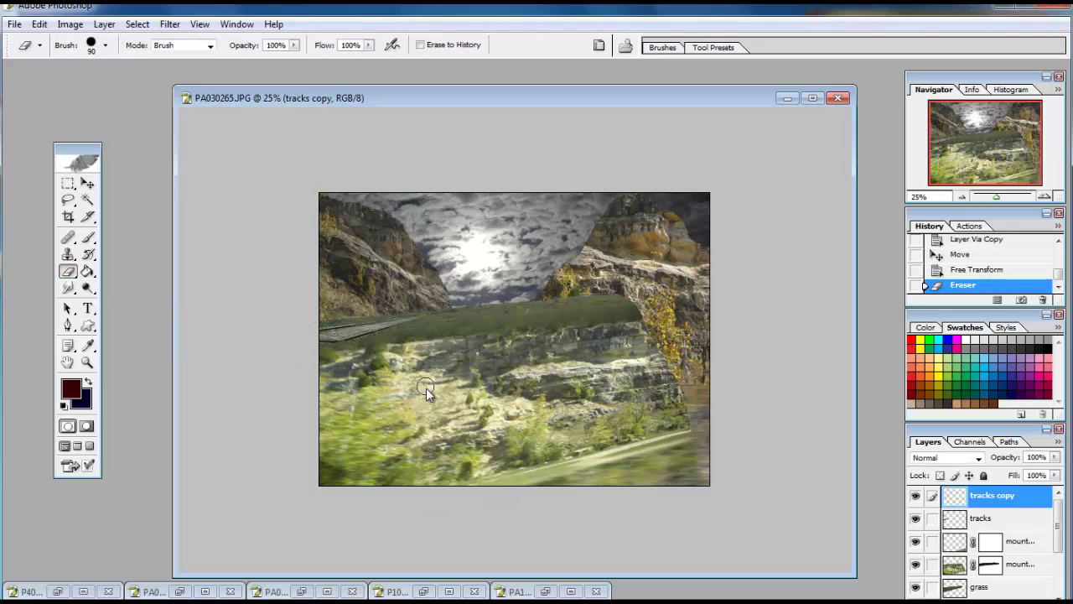
left_click(104, 24)
left_click(135, 463)
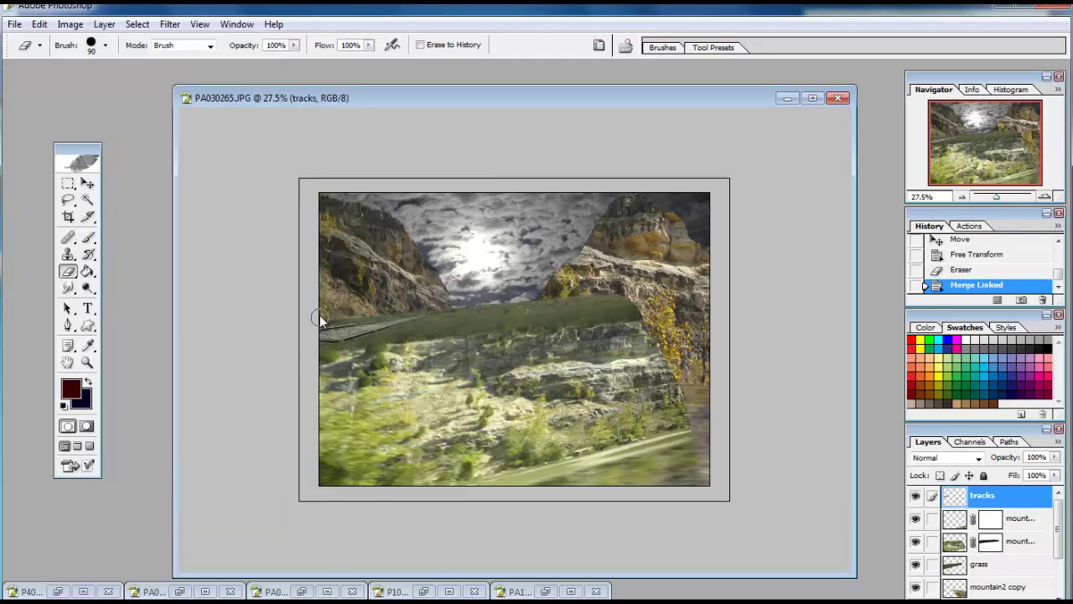
Zoom in and clone over the seam in the tracks with a 40 px Clone Stamp
key("ctrl+alt+0")
key("s")
key("bracketleft")
key("bracketleft")
key("bracketleft")
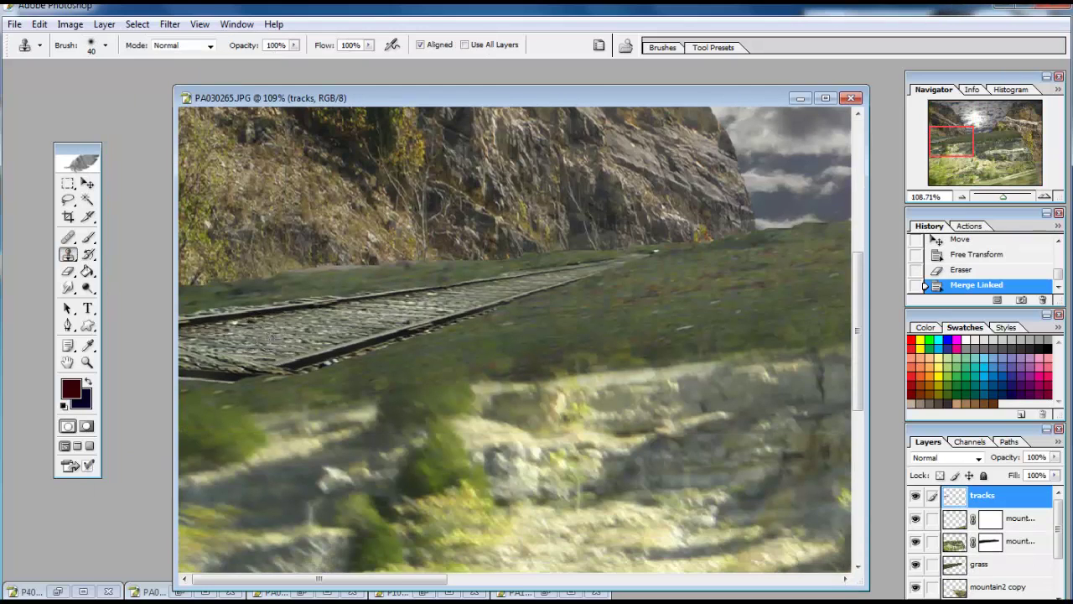
left_click_drag(246, 351, 267, 349)
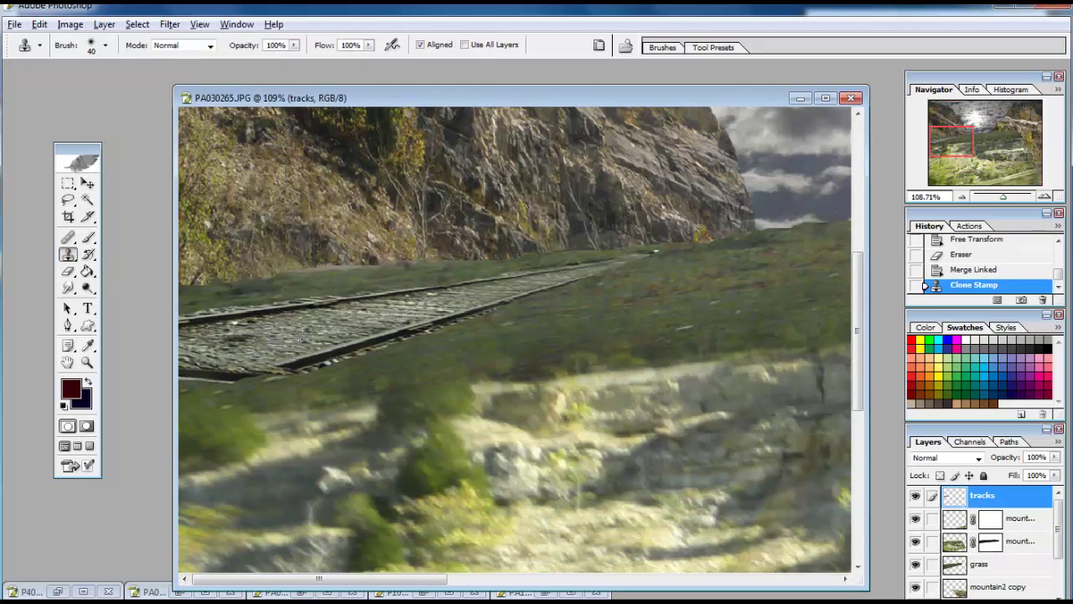
left_click(963, 196)
left_click(963, 196)
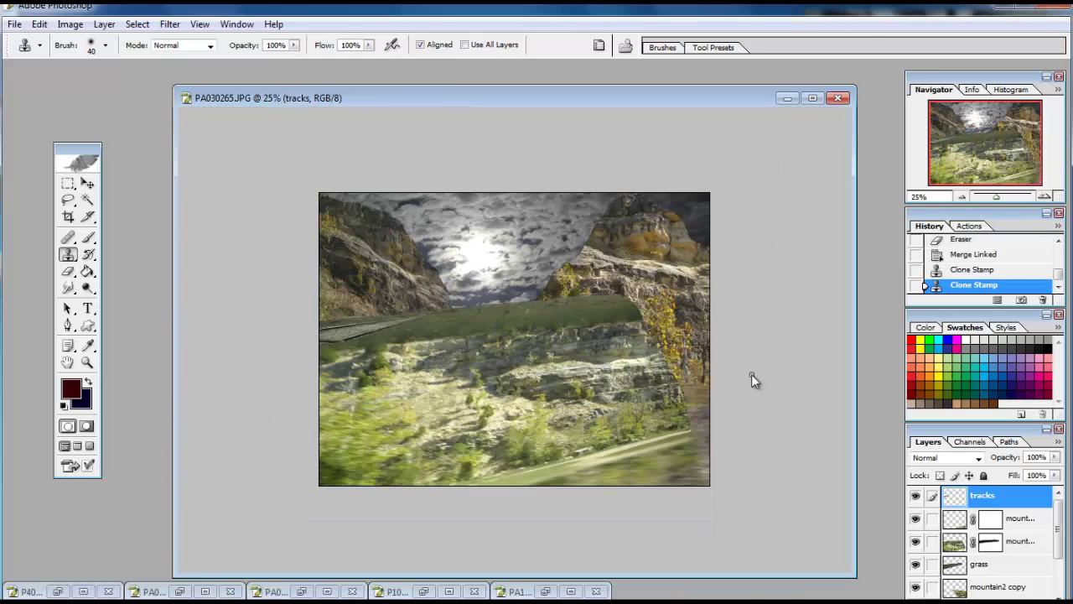
Toggle the lower mountain layer's visibility to check it, then select that layer
left_click(916, 541)
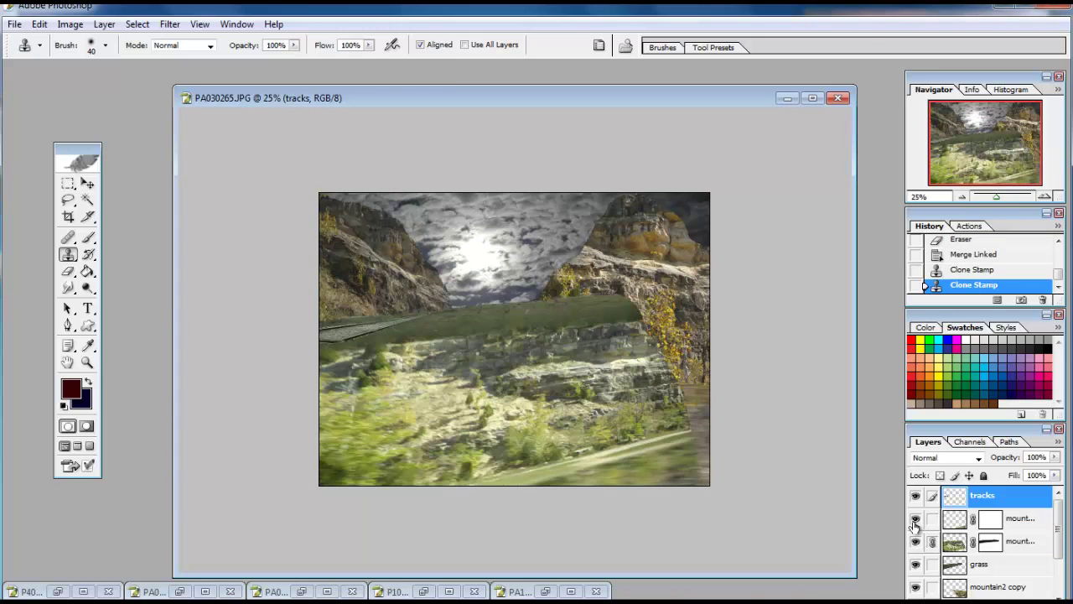
left_click_drag(1059, 529, 1062, 541)
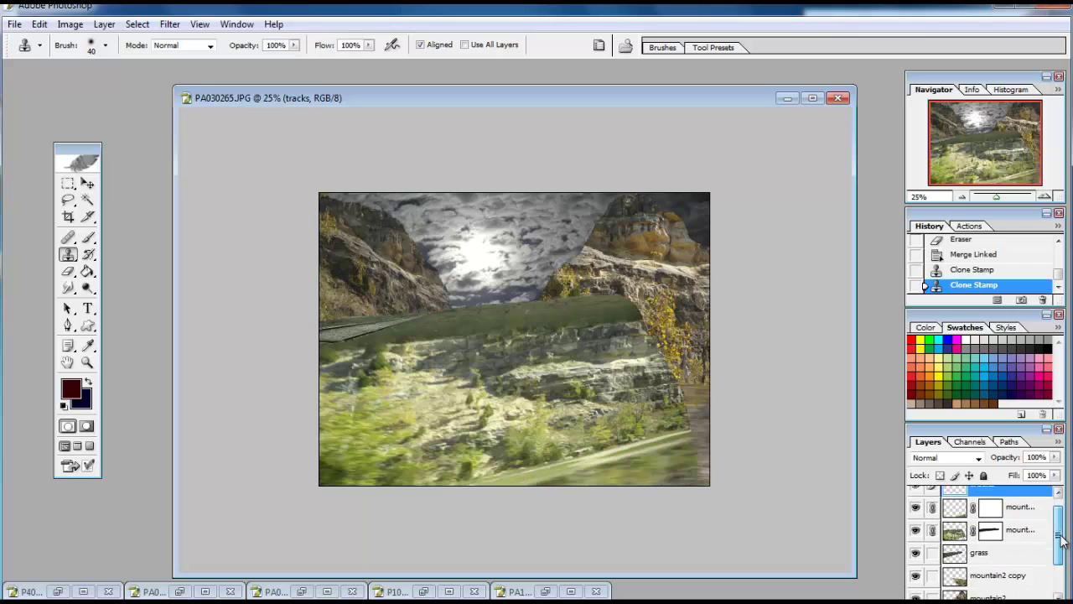
scroll(935, 561, "up", 1)
left_click(942, 541)
Merge the linked mountain layers and darken the merged rocks with a Curves adjustment
left_click(104, 24)
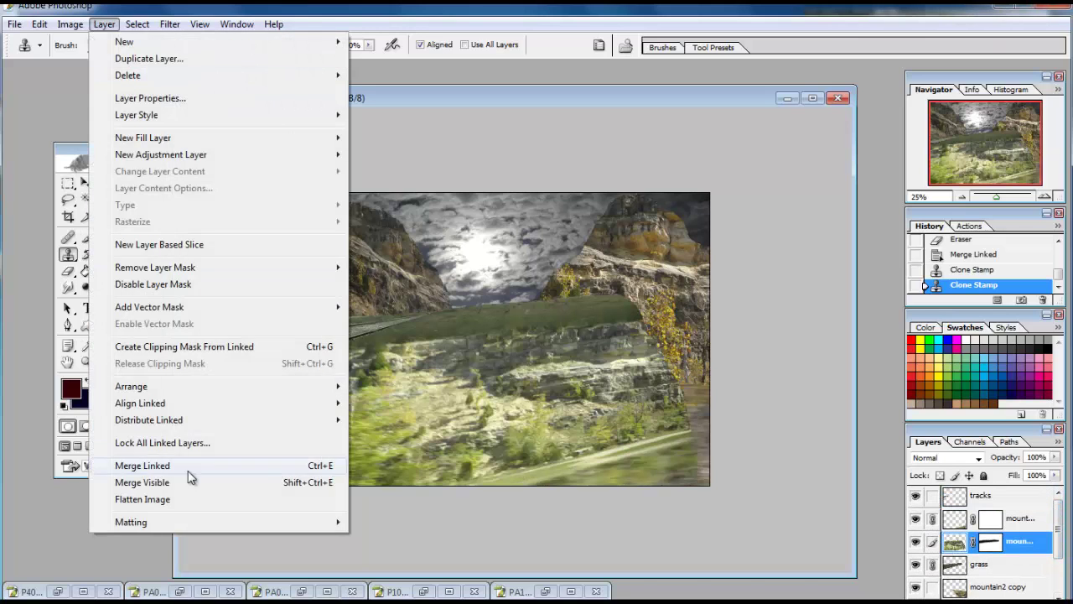
left_click(182, 461)
left_click(71, 24)
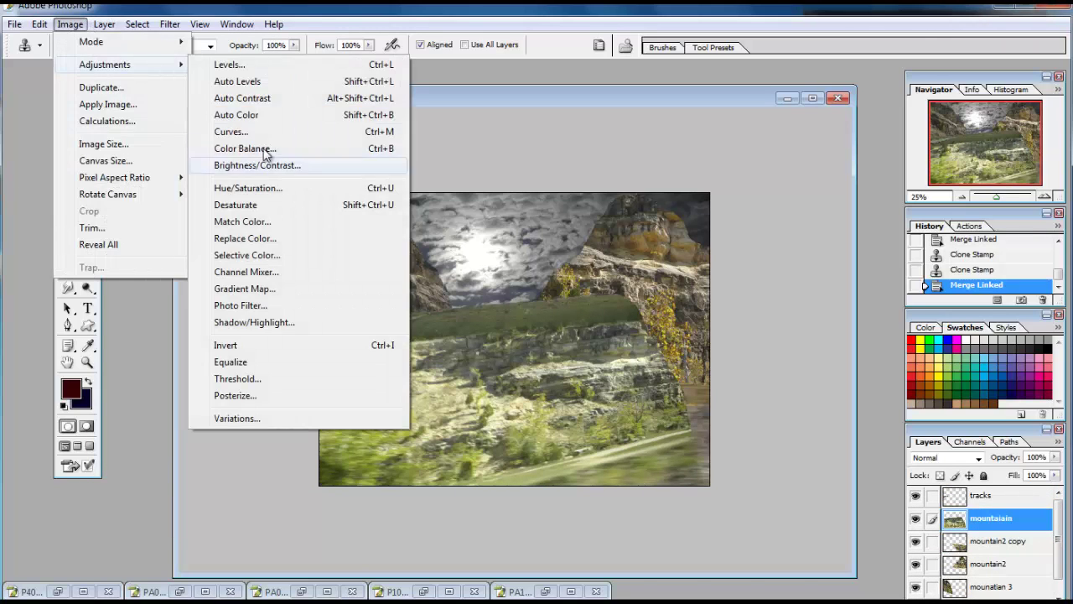
left_click(251, 120)
mouse_move(810, 316)
left_mouse_down()
mouse_move(839, 276)
mouse_move(830, 265)
mouse_move(783, 293)
mouse_move(855, 237)
mouse_move(866, 224)
mouse_move(858, 218)
left_mouse_up()
key("Return")
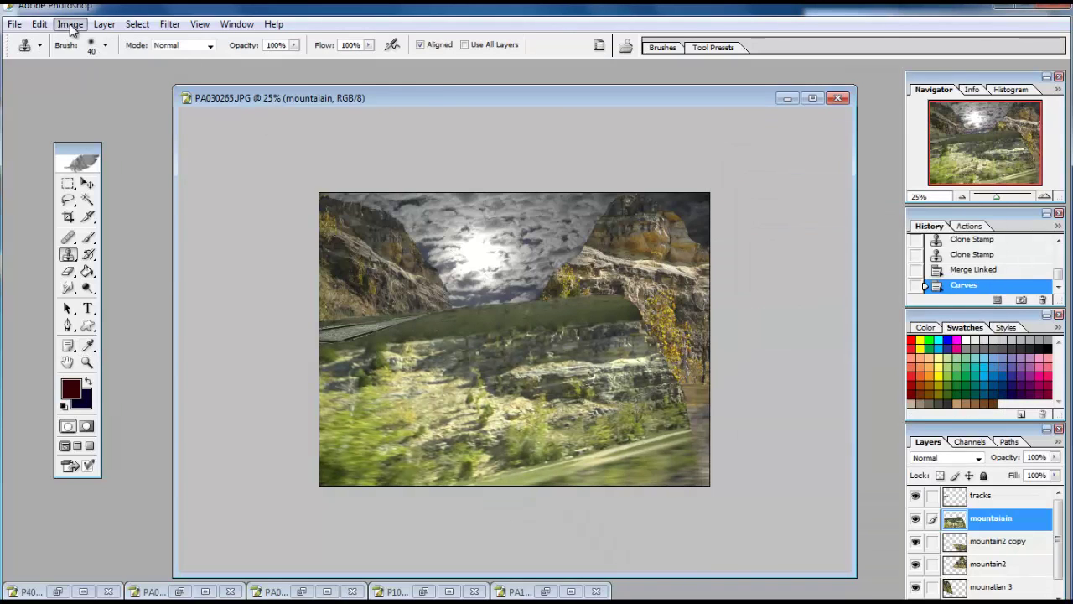
Apply a Color Balance with Blue lowered slightly to warm the rocks toward yellow
left_click(70, 24)
left_click(294, 146)
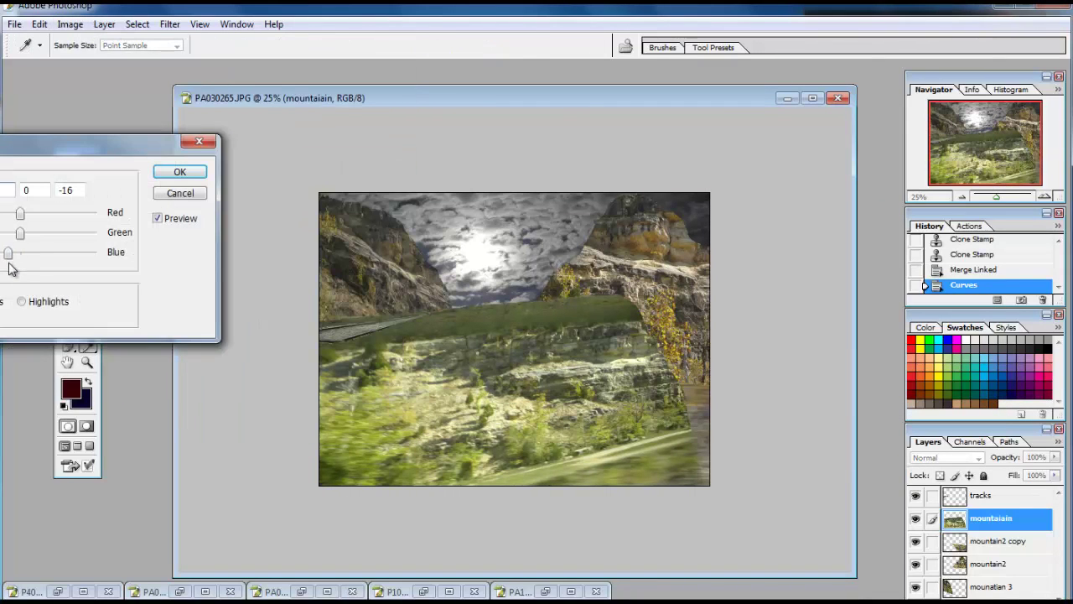
left_click_drag(10, 255, 10, 239)
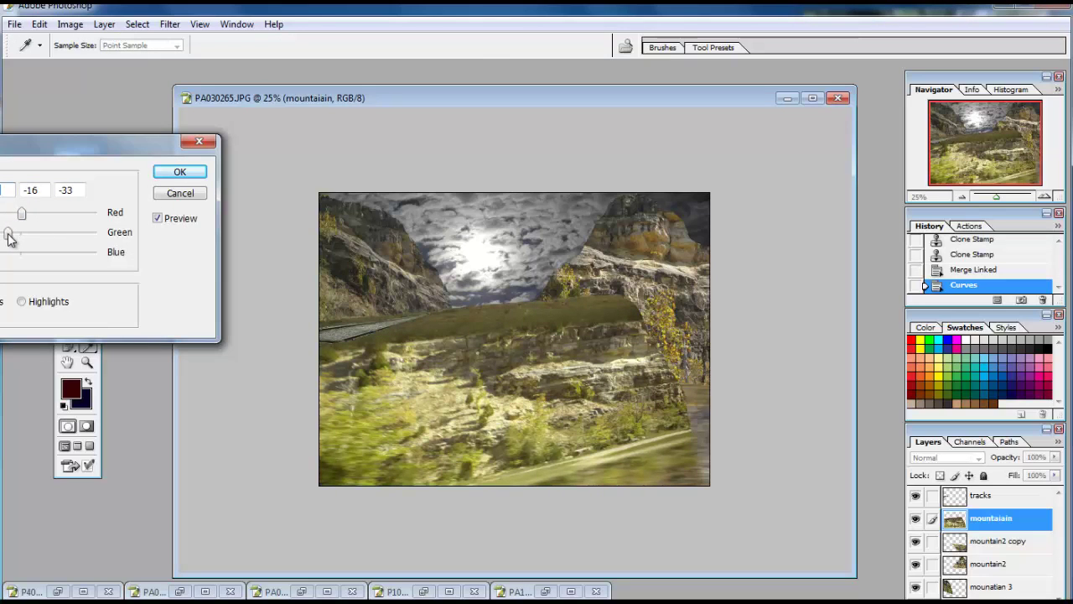
left_click(180, 171)
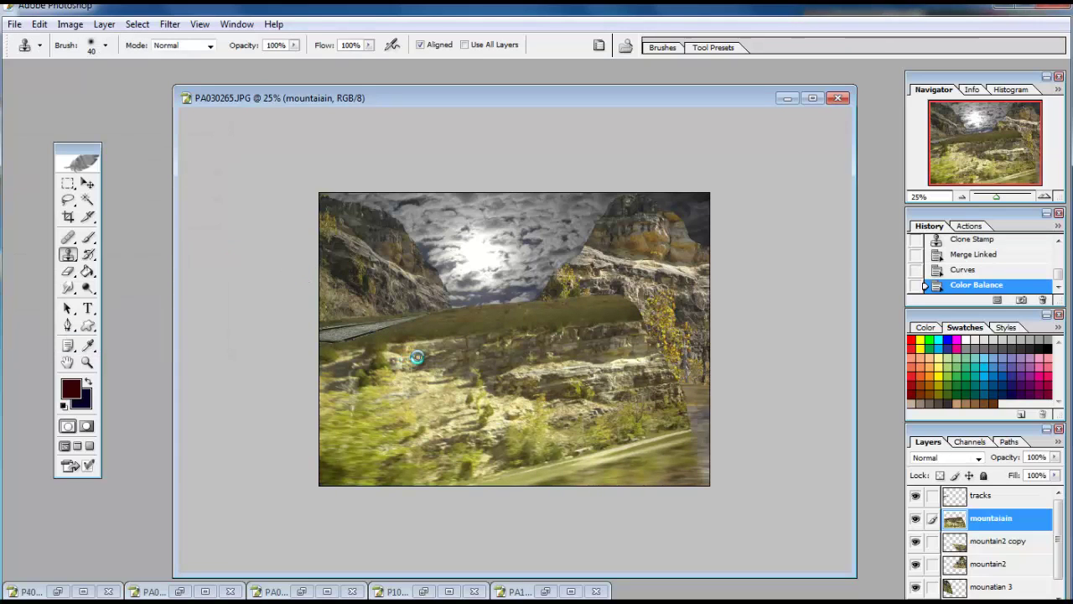
Test faint brush and eraser strokes at adjusted opacity, and select the mounatian 3 layer
key("b")
left_click_drag(288, 46, 285, 60)
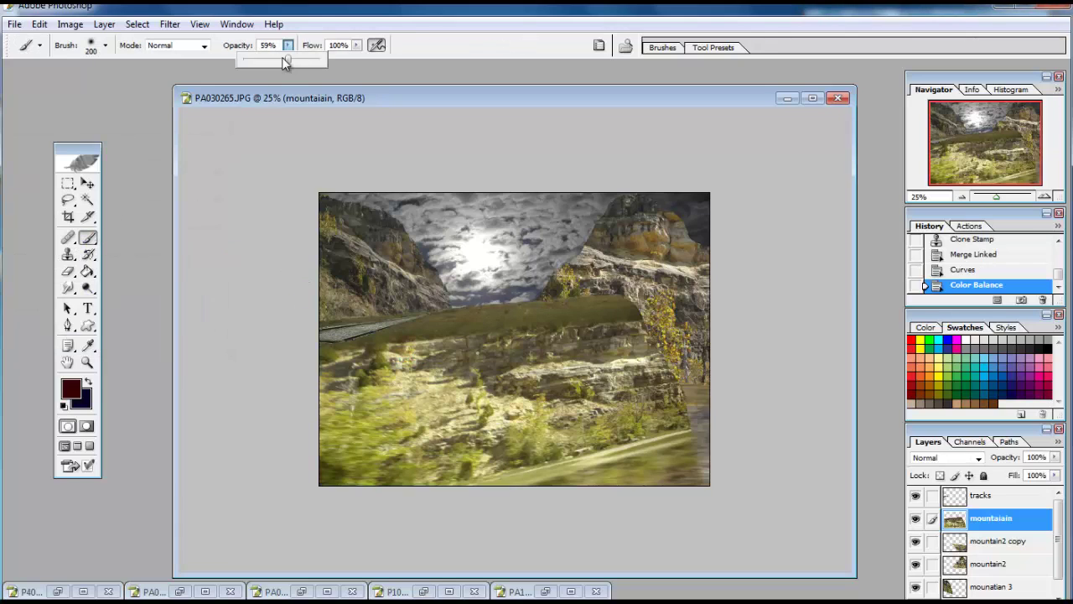
left_click(351, 205)
type("64")
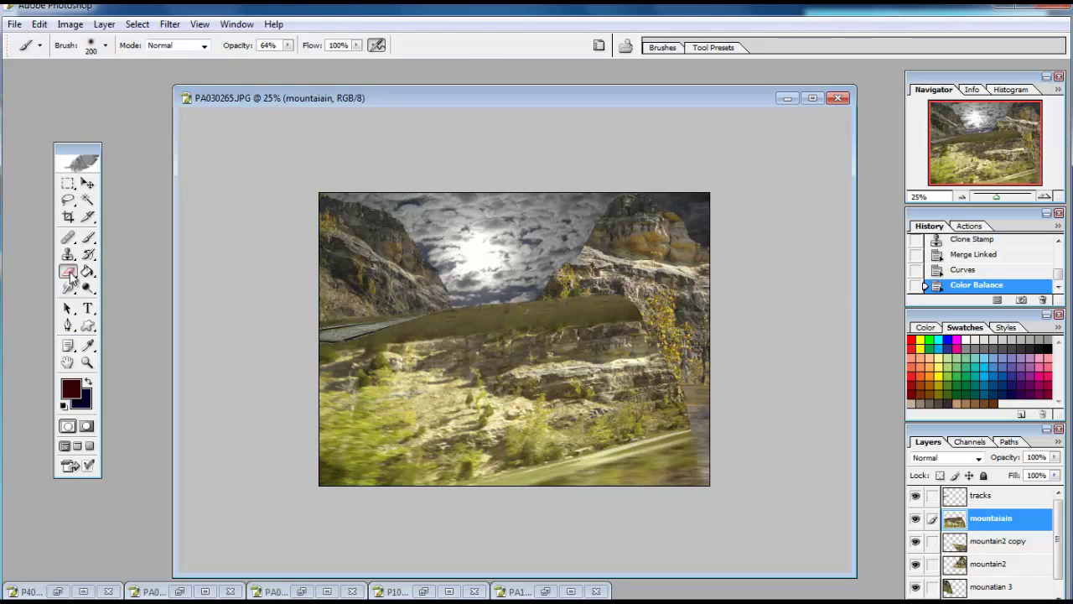
left_click(70, 275)
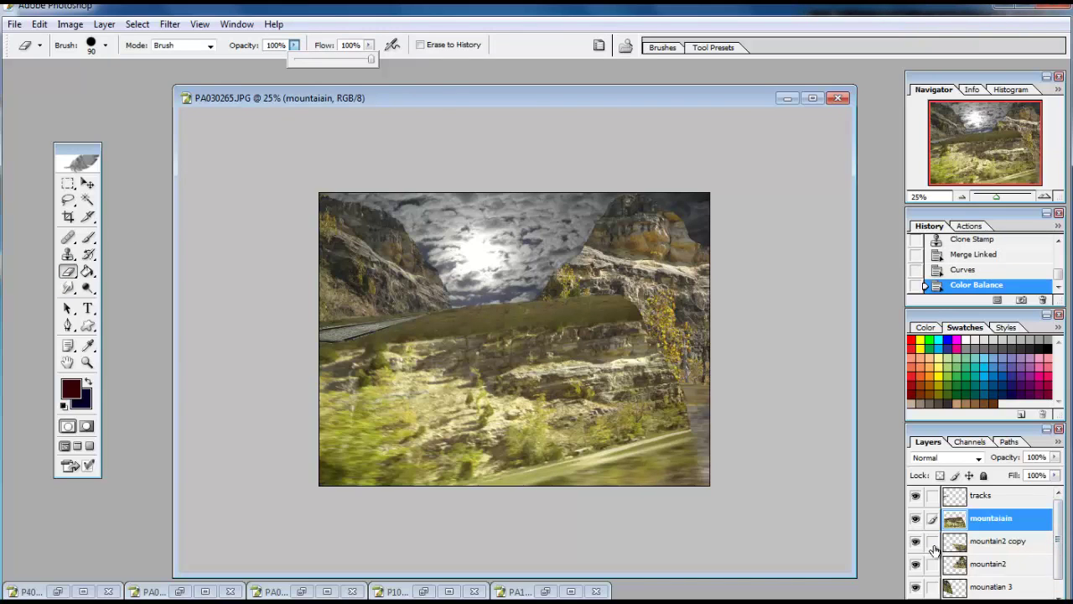
left_click(946, 591)
left_click_drag(293, 44, 222, 59)
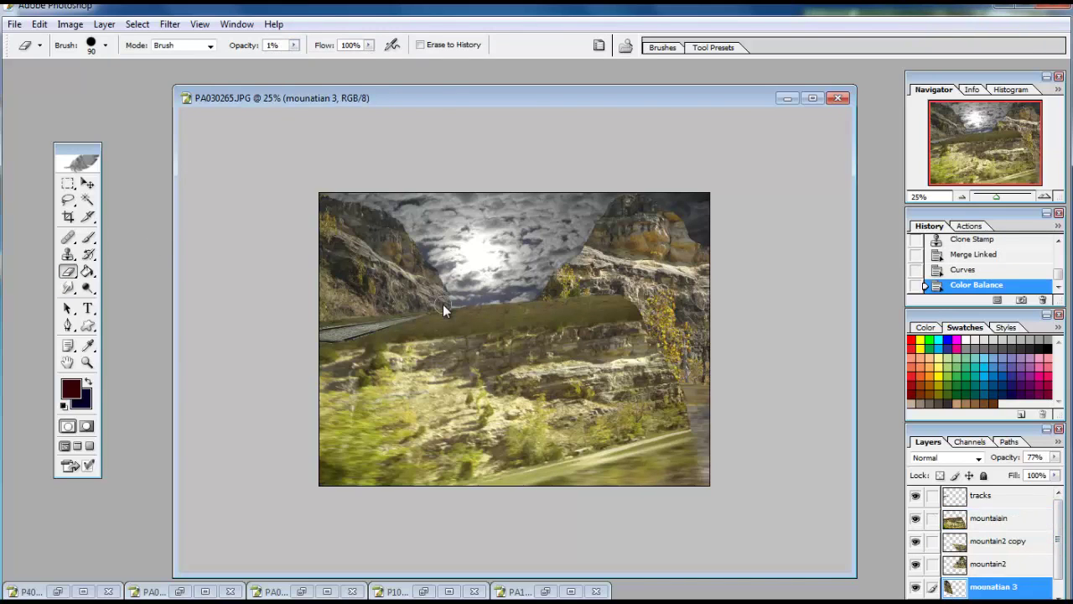
key("b")
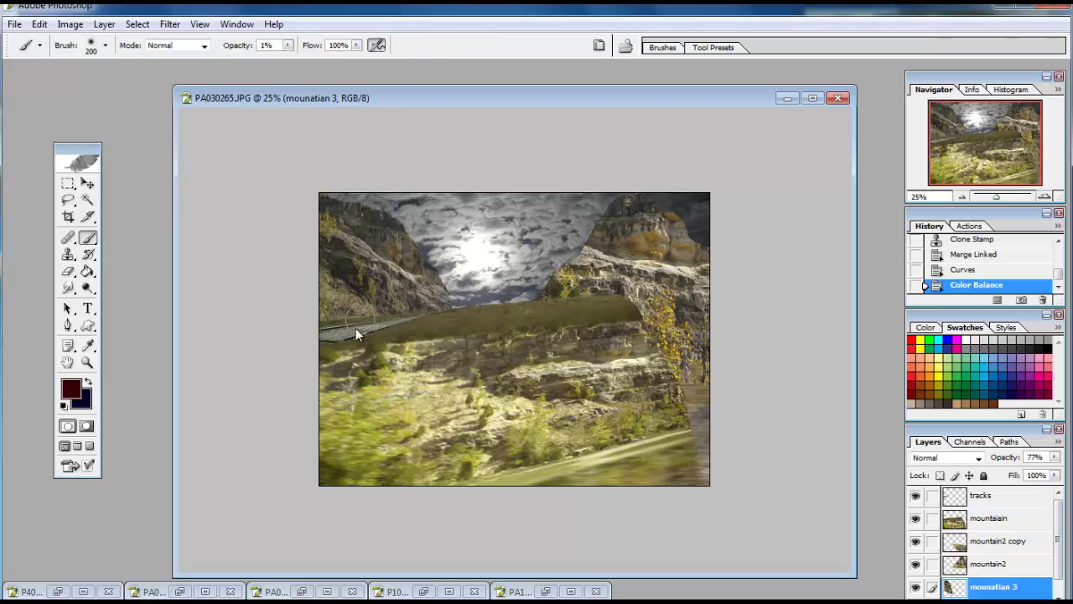
left_click_drag(288, 45, 368, 59)
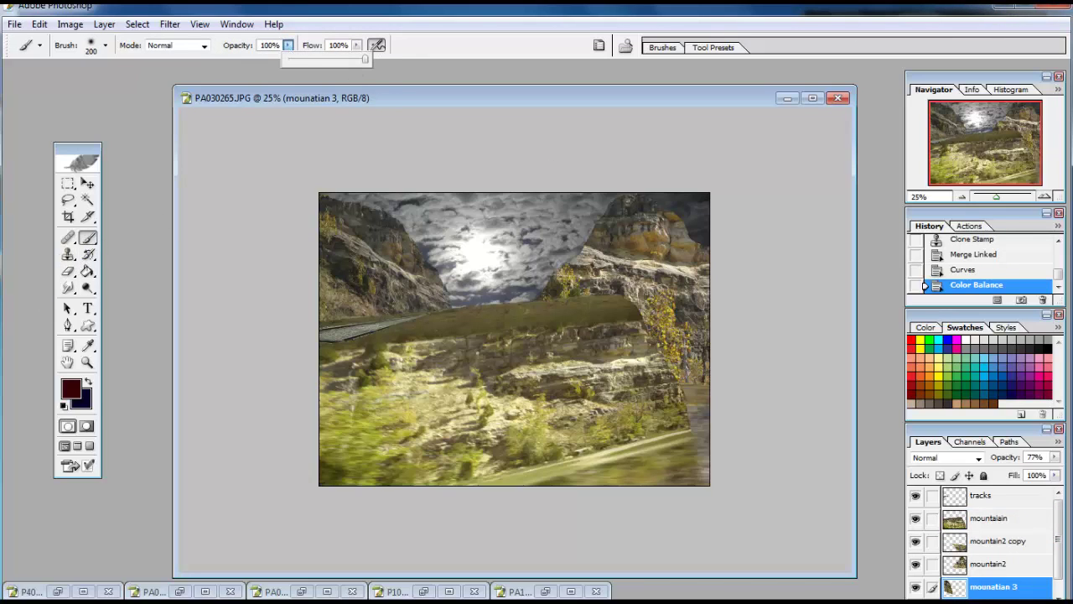
Mask mounatian 3 and fade its upper-left rocks with a 500 px brush at 49% opacity
left_click(964, 601)
type("17")
key("bracketright")
key("bracketright")
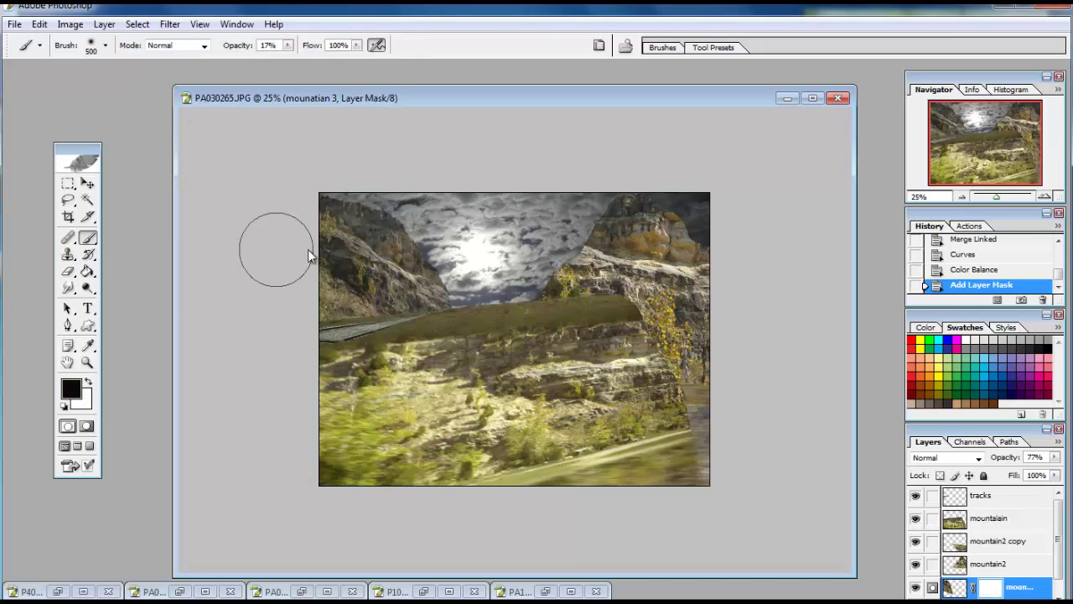
key("bracketright")
key("bracketright")
key("4")
key("9")
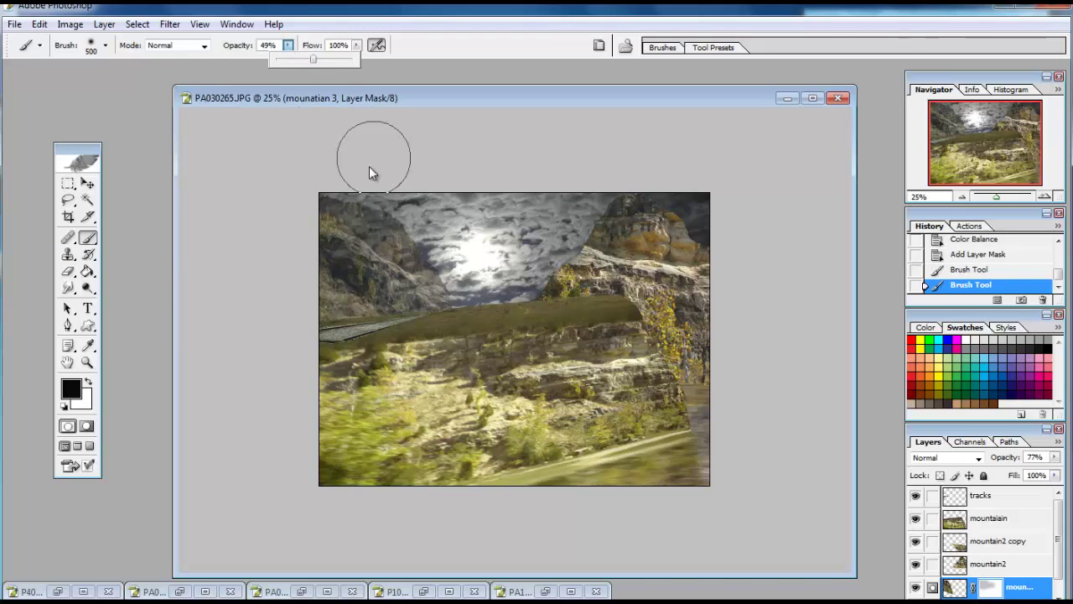
left_click_drag(360, 210, 389, 301)
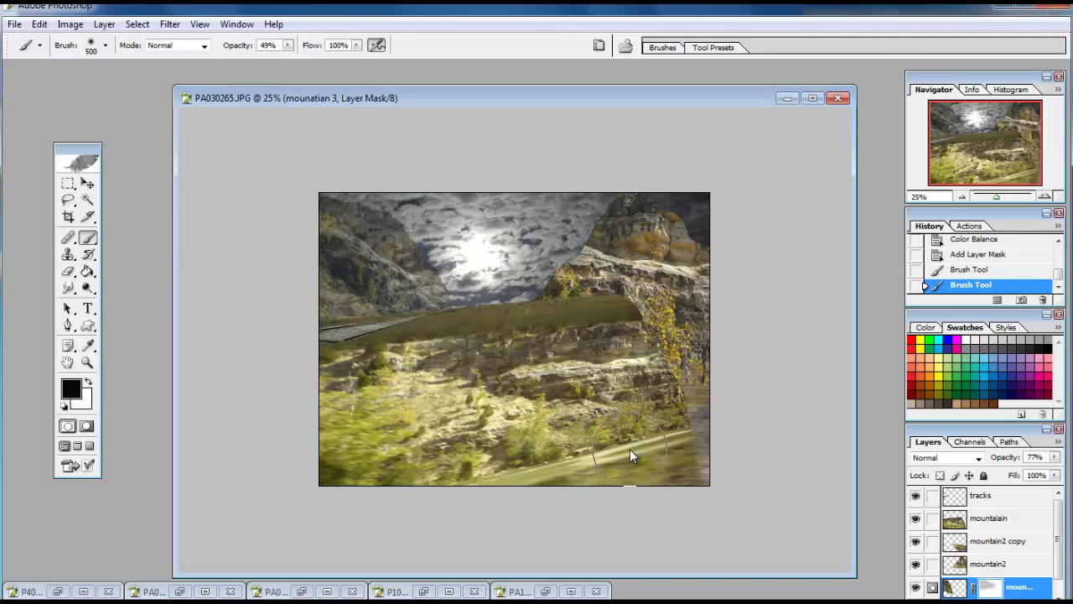
Mask mountain2 and fade its upper-right rocks, dropping the brush opacity to 33%
left_click(999, 571)
left_click_drag(691, 205, 791, 399)
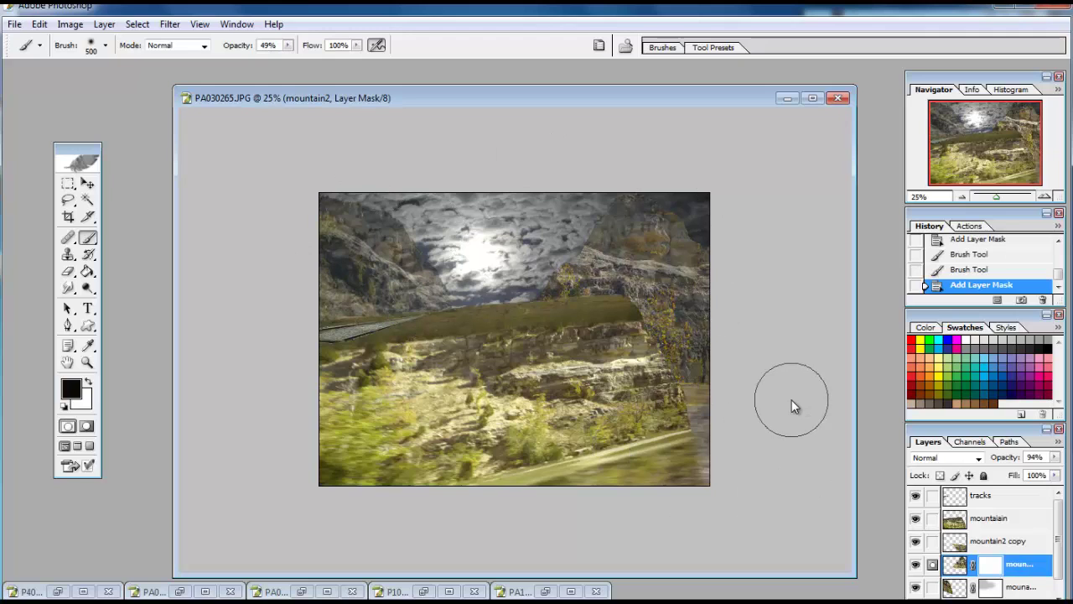
key("3")
key("3")
left_click_drag(543, 243, 696, 377)
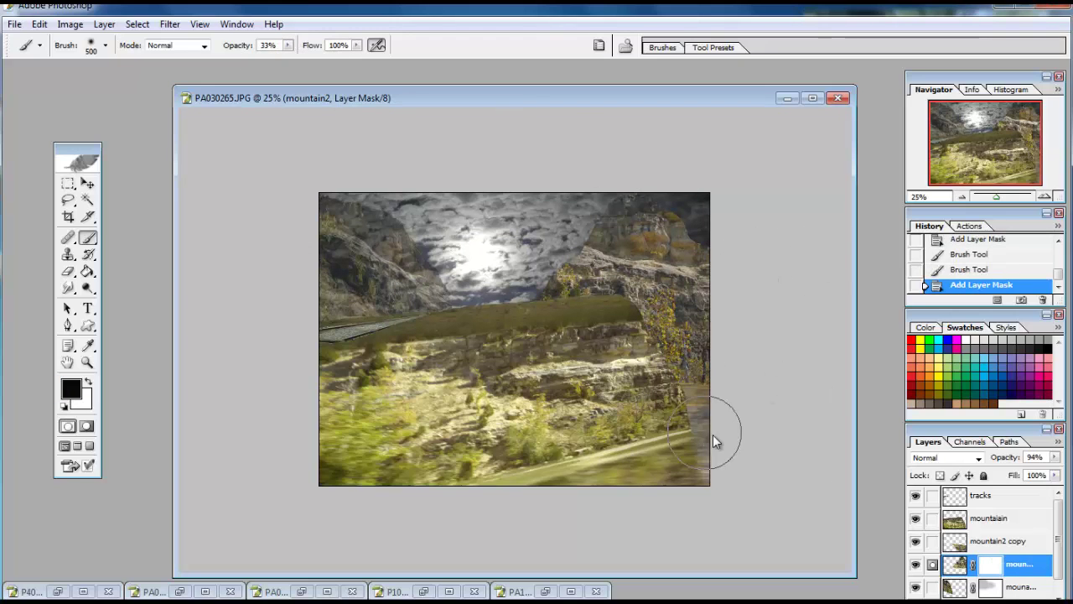
Create a new 'fog' layer and paint white mist across the sky
left_click(104, 24)
left_click(439, 35)
type("fog")
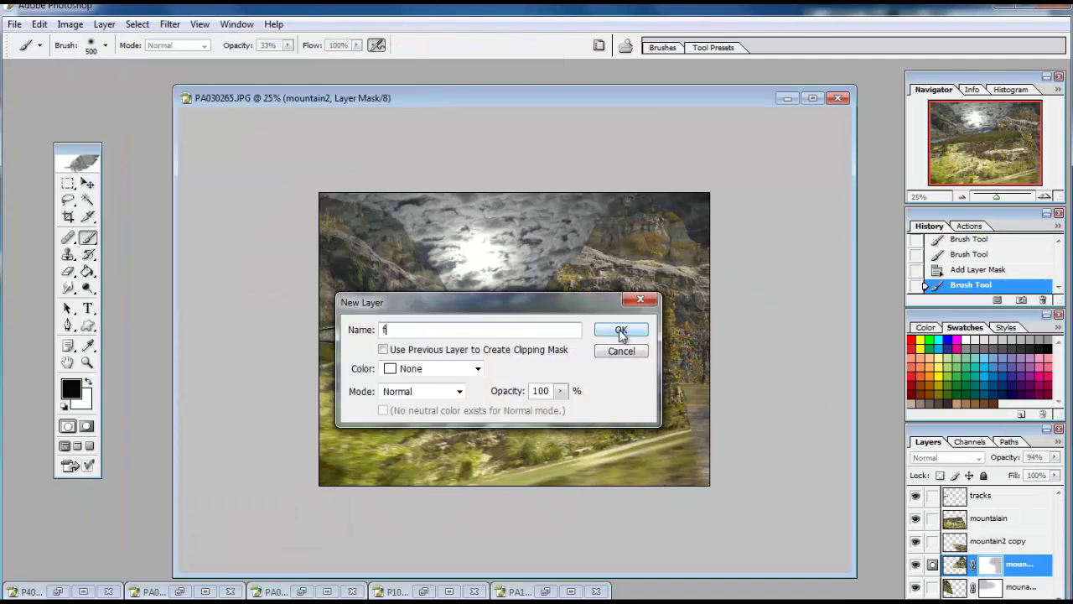
left_click(620, 331)
scroll(981, 536, "down", 2)
left_click(71, 389)
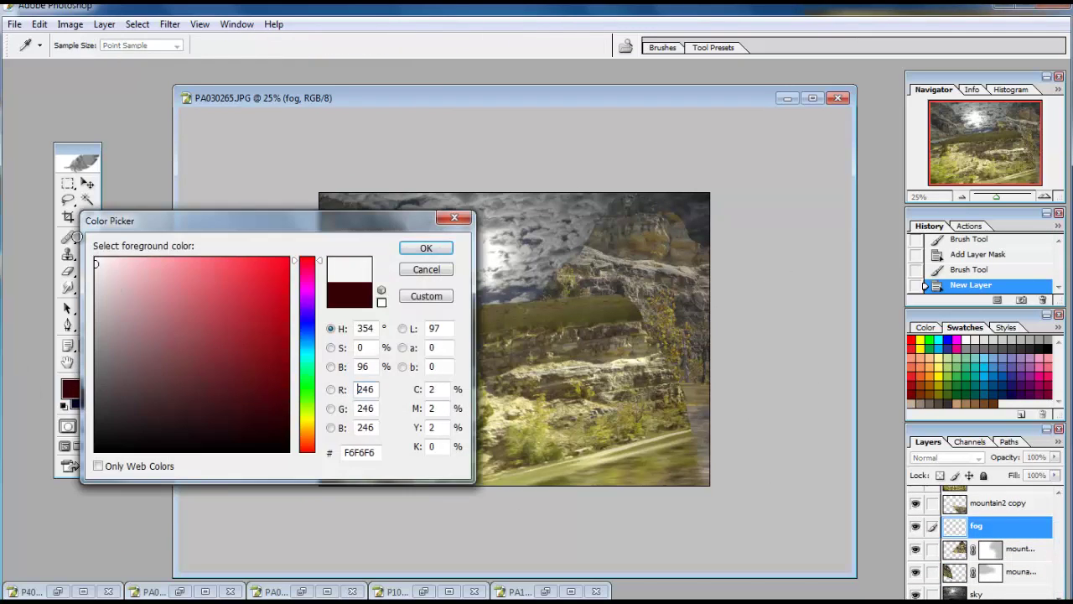
left_click(97, 114)
left_click(421, 247)
left_click_drag(339, 268, 695, 242)
Soften the fog with Gaussian Blur, adding another white stroke at right
left_click(170, 23)
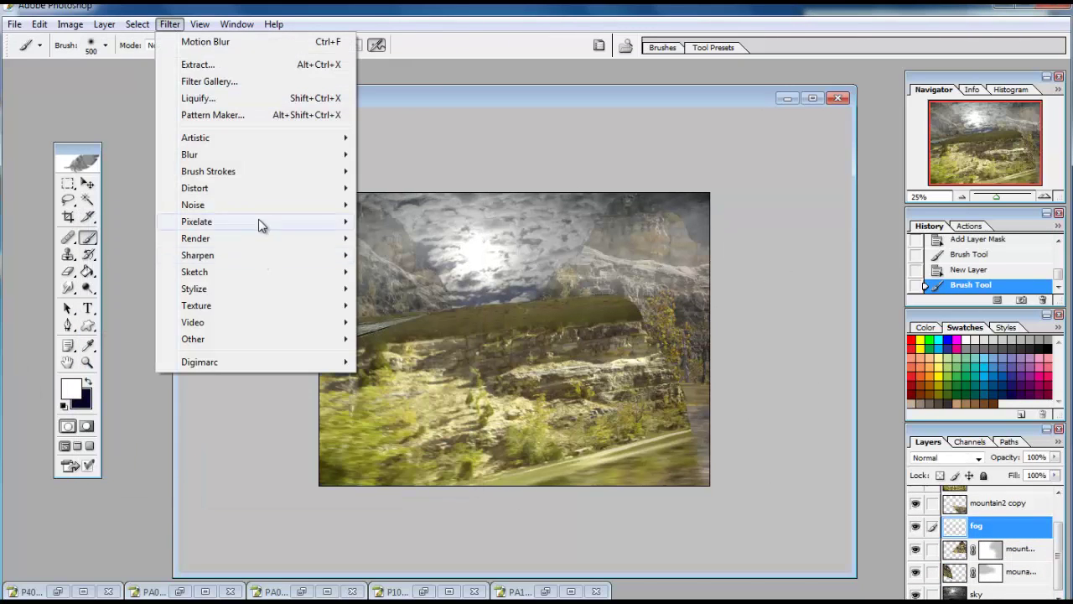
left_click(412, 206)
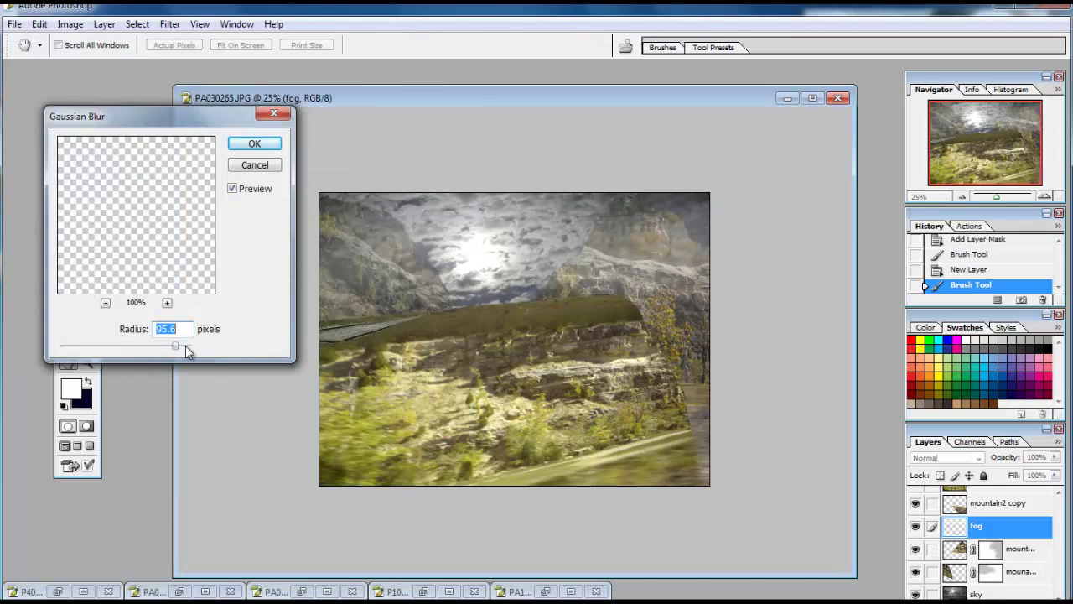
key("Escape")
left_click_drag(649, 369, 704, 310)
left_click(170, 24)
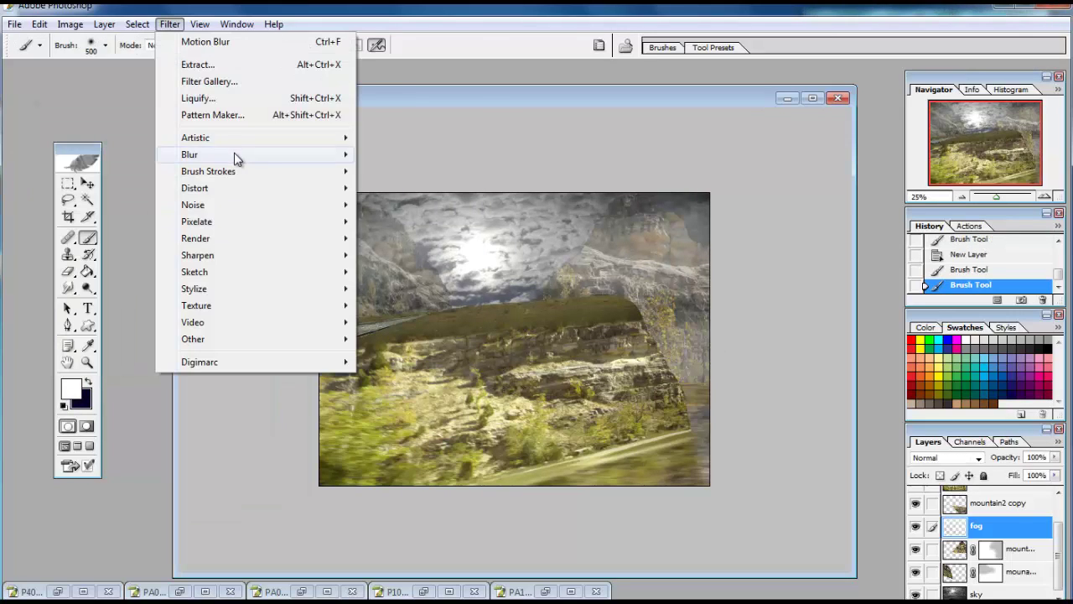
left_click(412, 207)
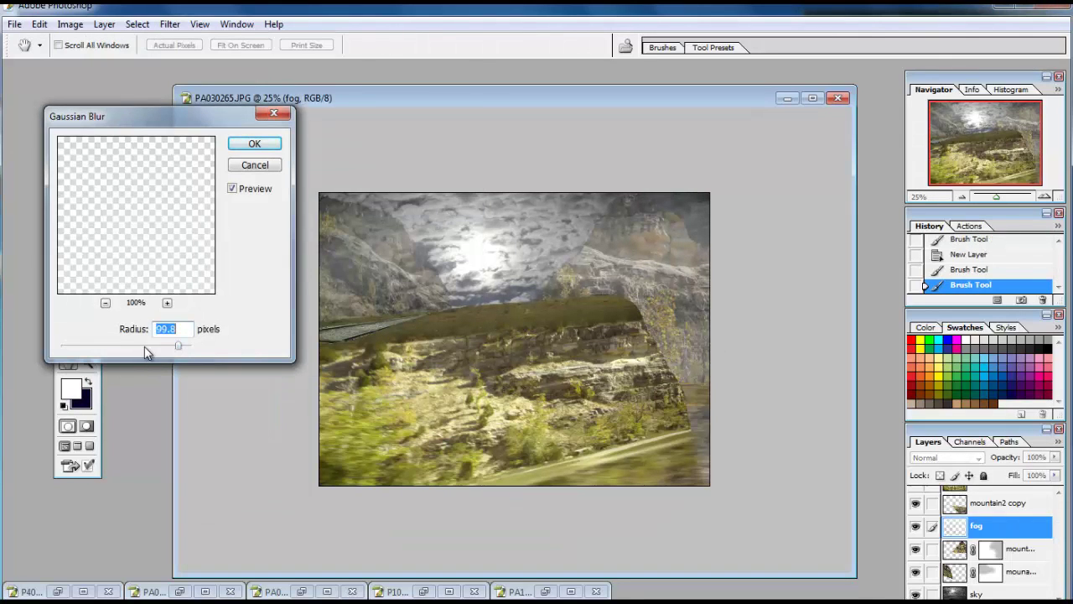
key("Escape")
Add a 'fog2' layer just below tracks, paint white mist across the lower image, and blur it
left_click(104, 23)
left_click(344, 42)
type("fog2")
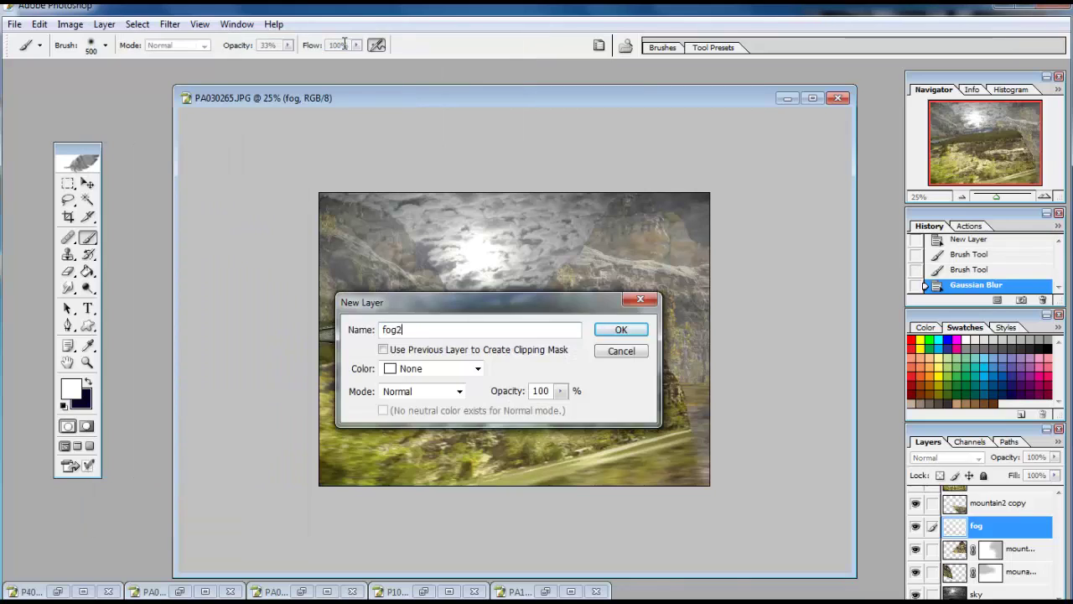
key("Return")
left_click_drag(976, 534, 977, 494)
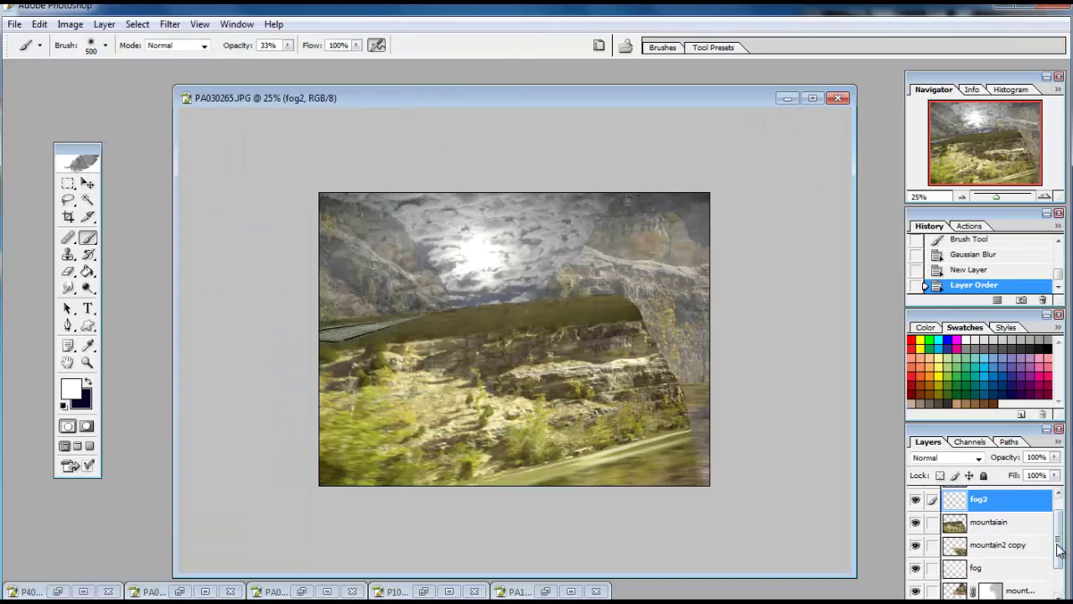
left_click_drag(315, 495, 704, 457)
left_click(169, 23)
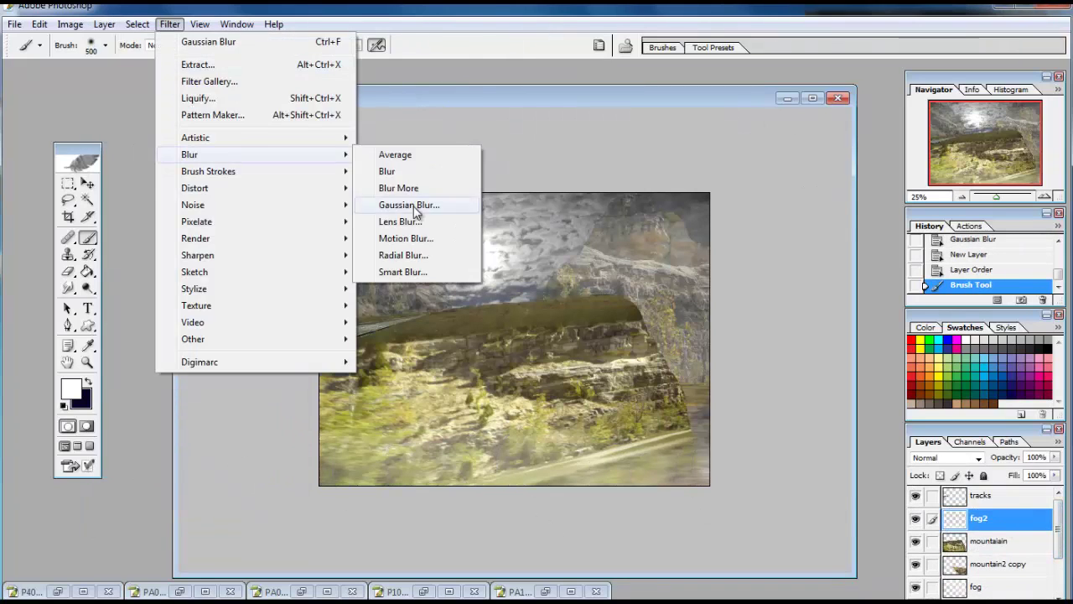
left_click(408, 204)
left_click(255, 144)
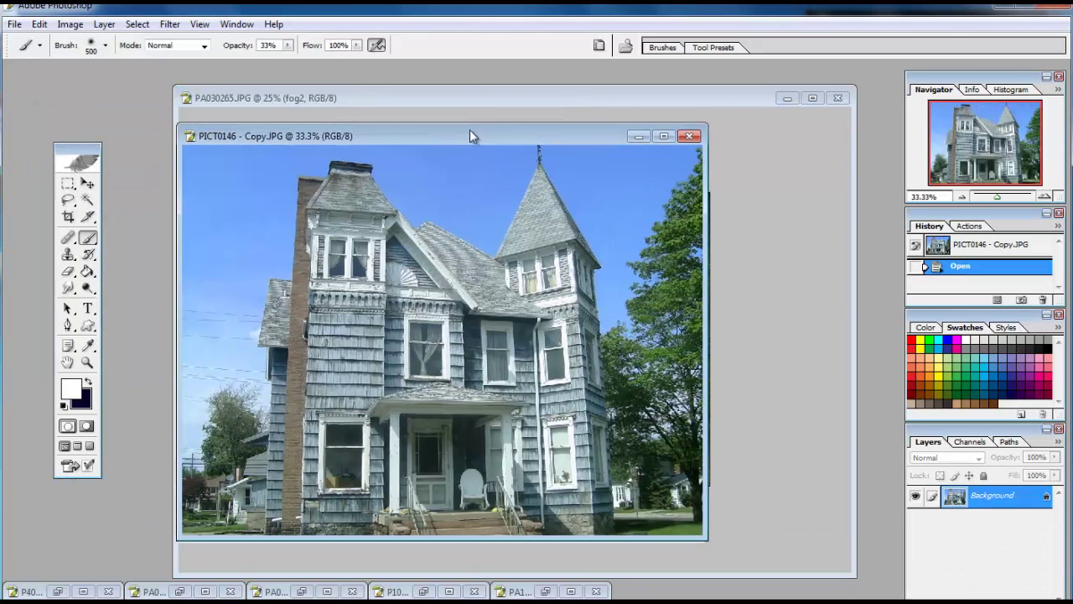
Make the house photo's background a layer named 'house' and trace a trial lasso outline
left_click_drag(469, 135, 474, 134)
double_click(956, 496)
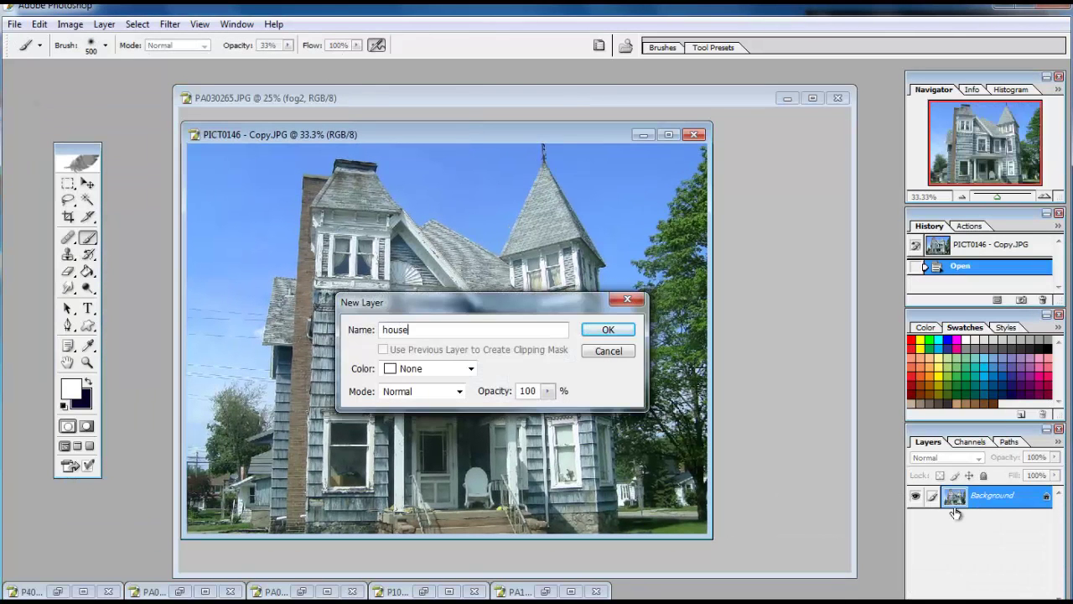
key("Return")
left_click_drag(68, 199, 143, 227)
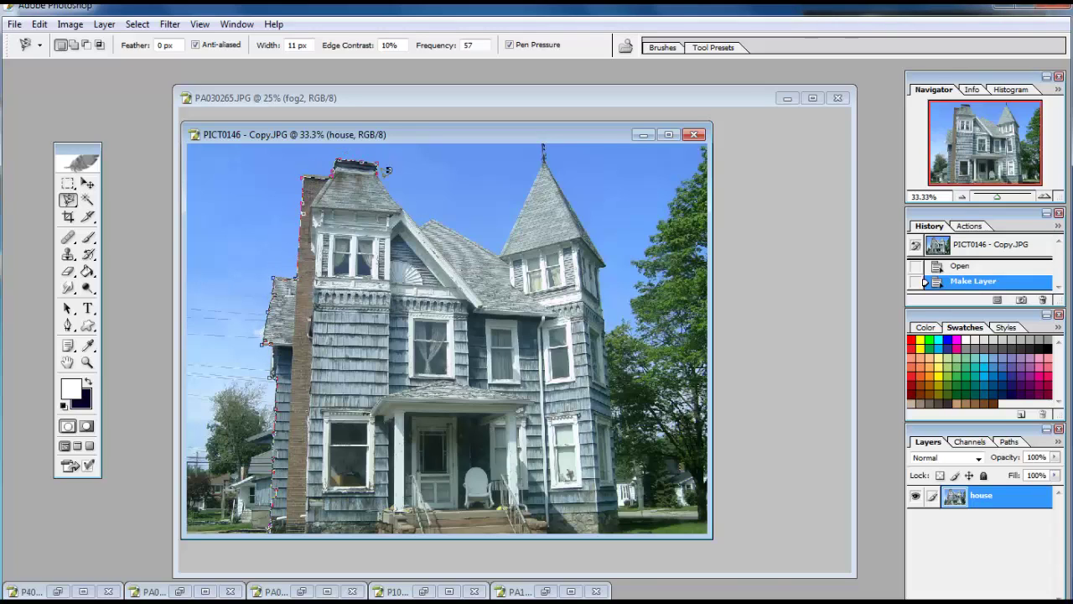
double_click(403, 198)
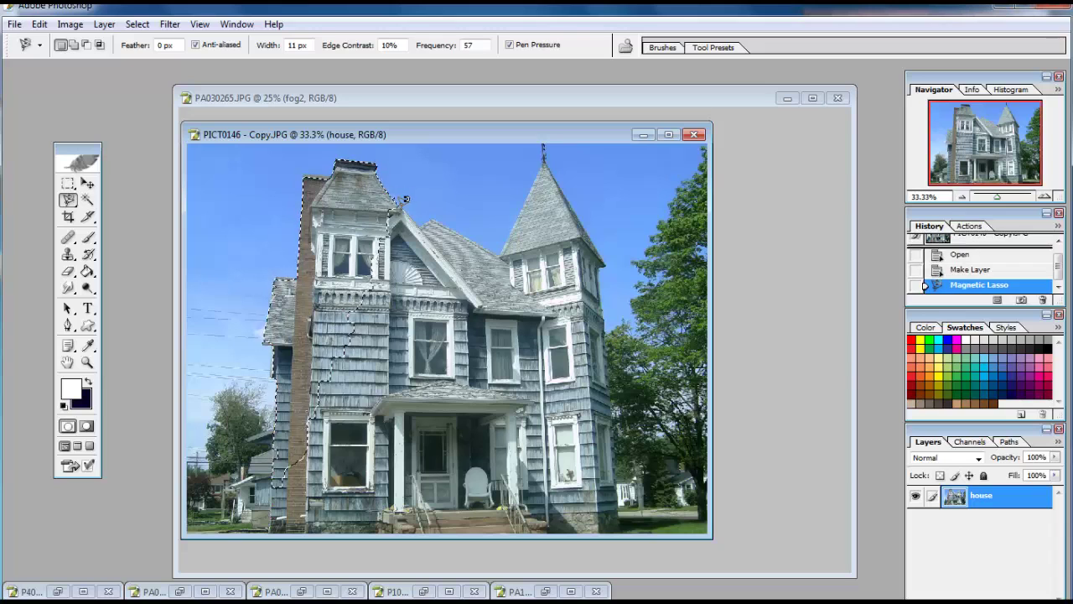
key("ctrl+d")
Magic Wand the sky left and right of the house and erase it to transparency
left_click(87, 199)
left_click(249, 235)
key("e")
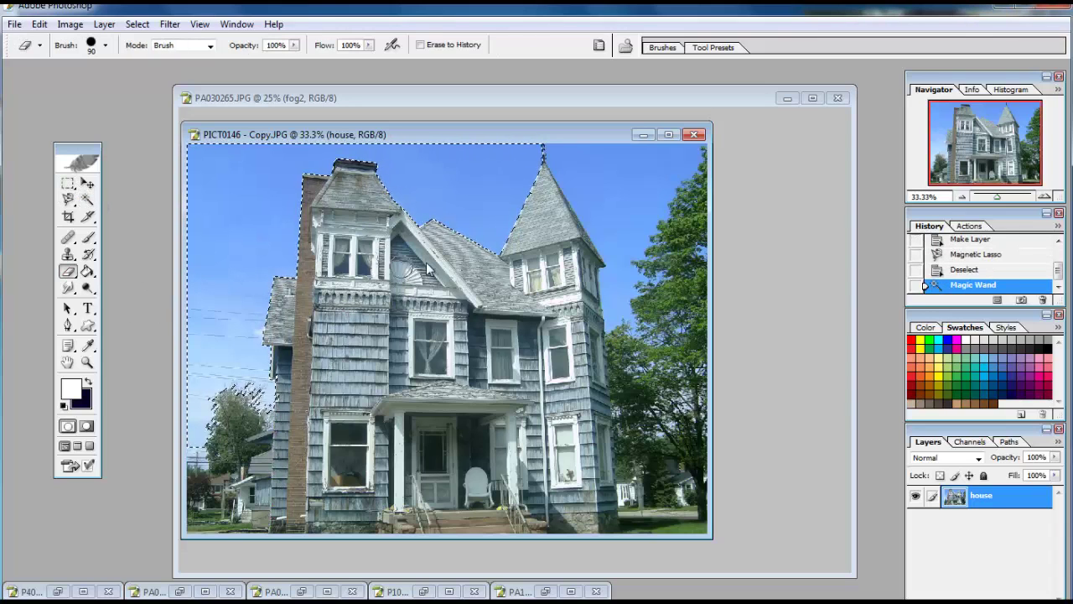
key("bracketright")
key("bracketright")
key("bracketright")
left_click_drag(439, 261, 218, 377)
left_click(86, 198)
left_click(594, 198)
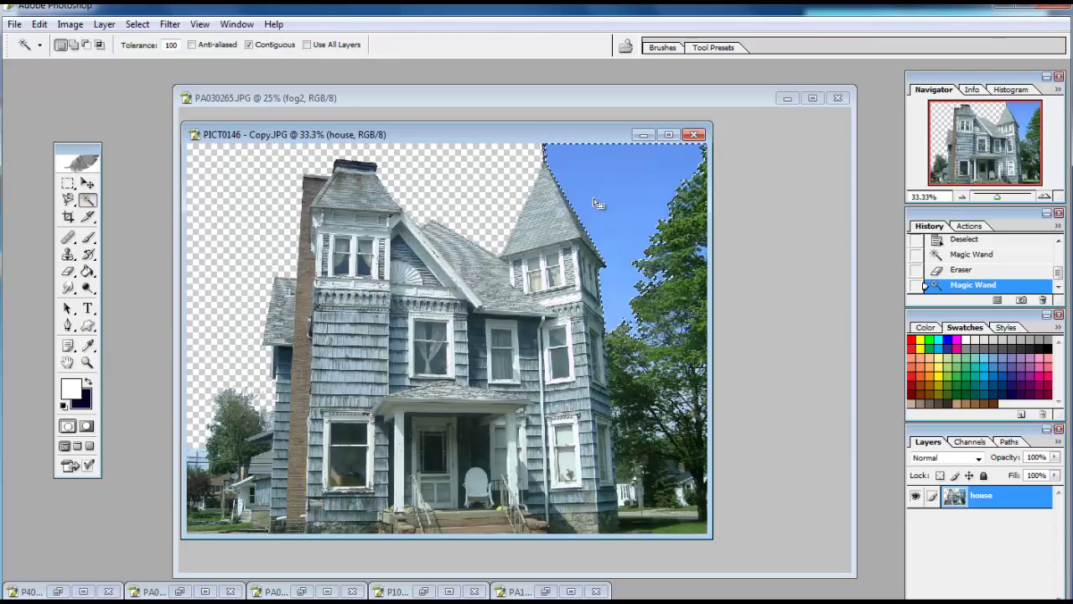
key("e")
left_click_drag(638, 218, 621, 277)
Lasso and erase the right-side trees, the green edge strip and dark leftovers at lower right
left_click_drag(68, 199, 130, 224)
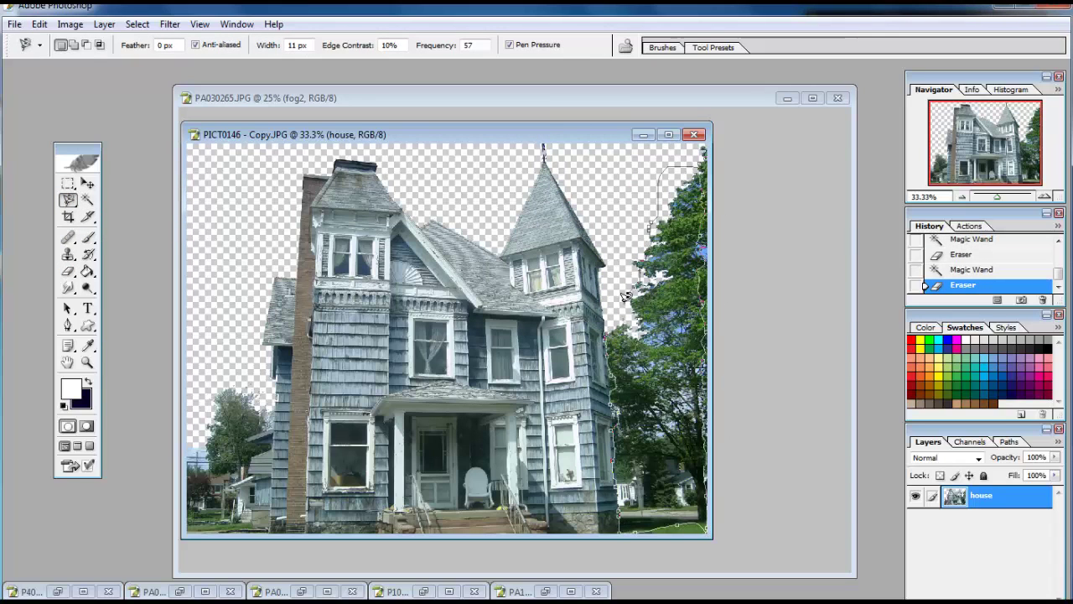
double_click(625, 295)
left_click(68, 270)
left_click_drag(662, 185, 663, 486)
key("ctrl+d")
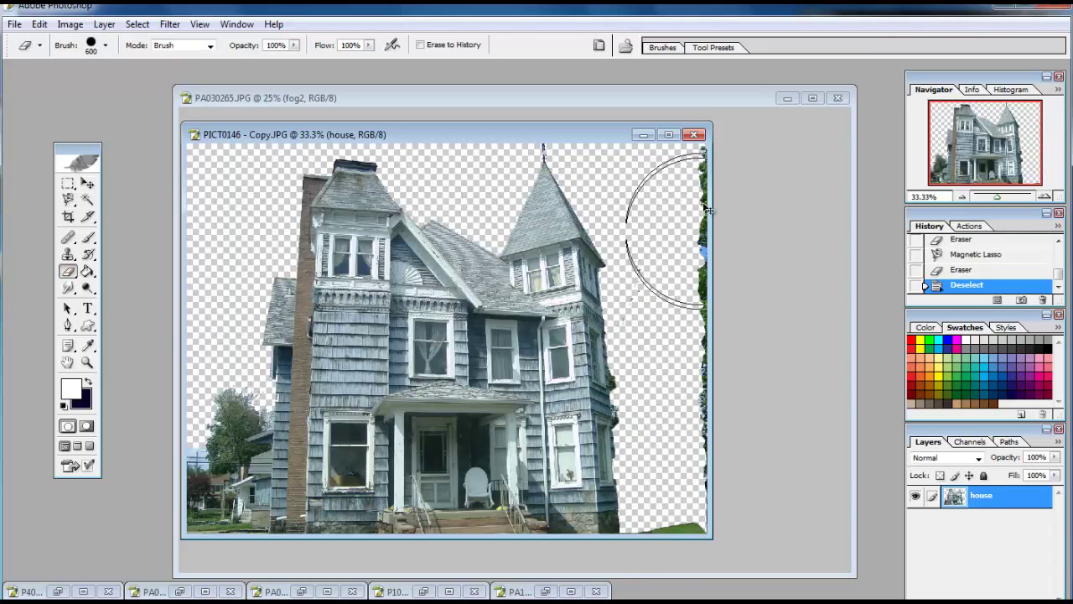
key("bracketleft")
key("bracketleft")
key("bracketleft")
mouse_move(687, 151)
left_mouse_down()
mouse_move(680, 524)
mouse_move(630, 347)
left_mouse_up()
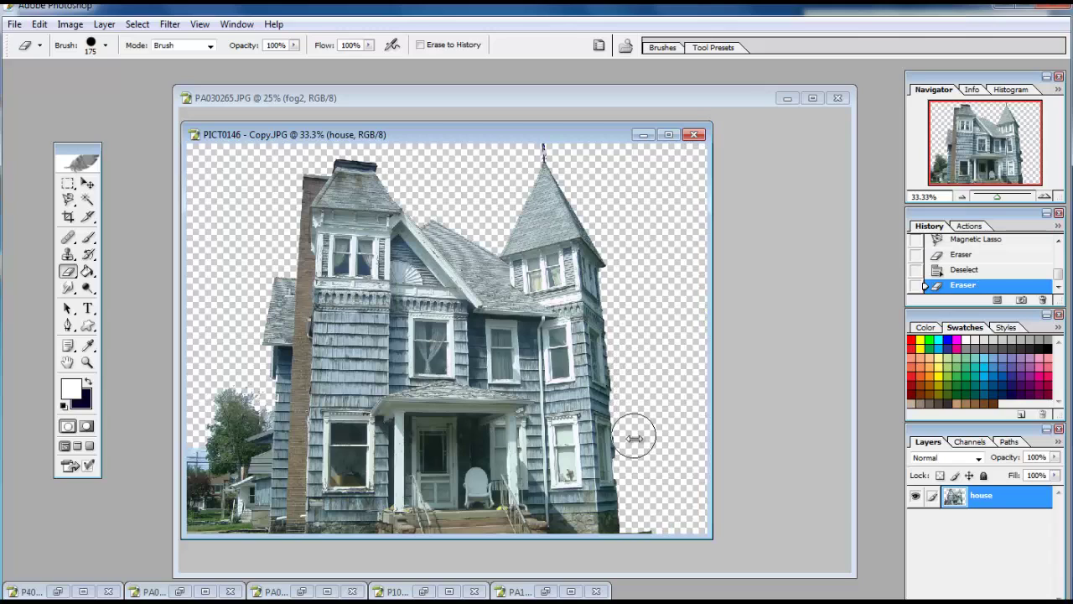
left_click_drag(634, 437, 641, 529)
Lasso and erase the lower-left trees and the remaining leftovers on the left side
left_click(68, 198)
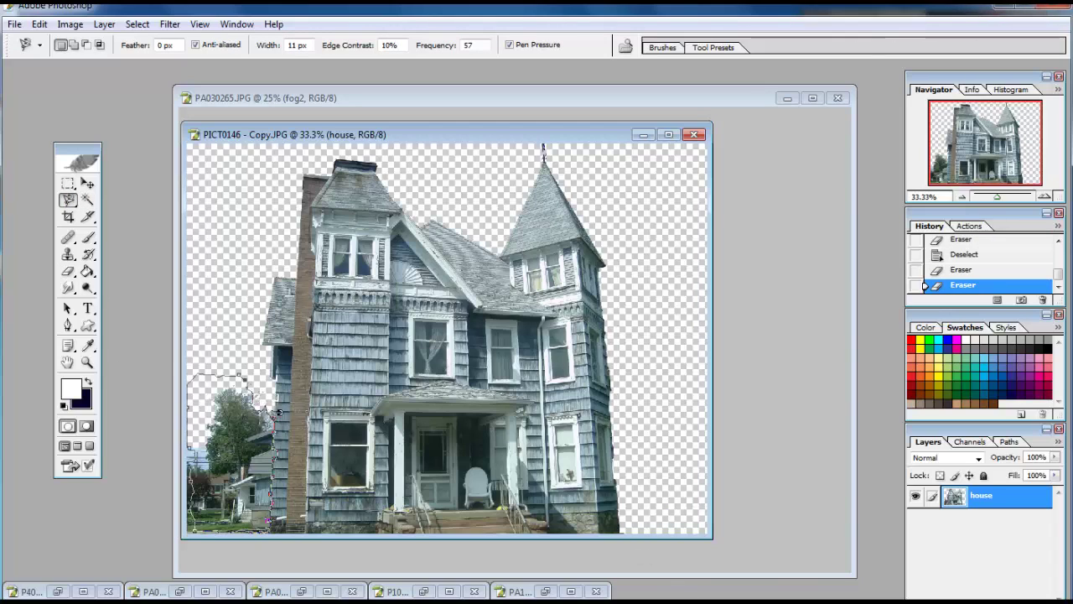
left_click(190, 376)
key("e")
mouse_move(202, 487)
left_mouse_down()
mouse_move(210, 455)
mouse_move(202, 503)
left_mouse_up()
key("ctrl+d")
left_click_drag(242, 539, 241, 562)
left_click(88, 184)
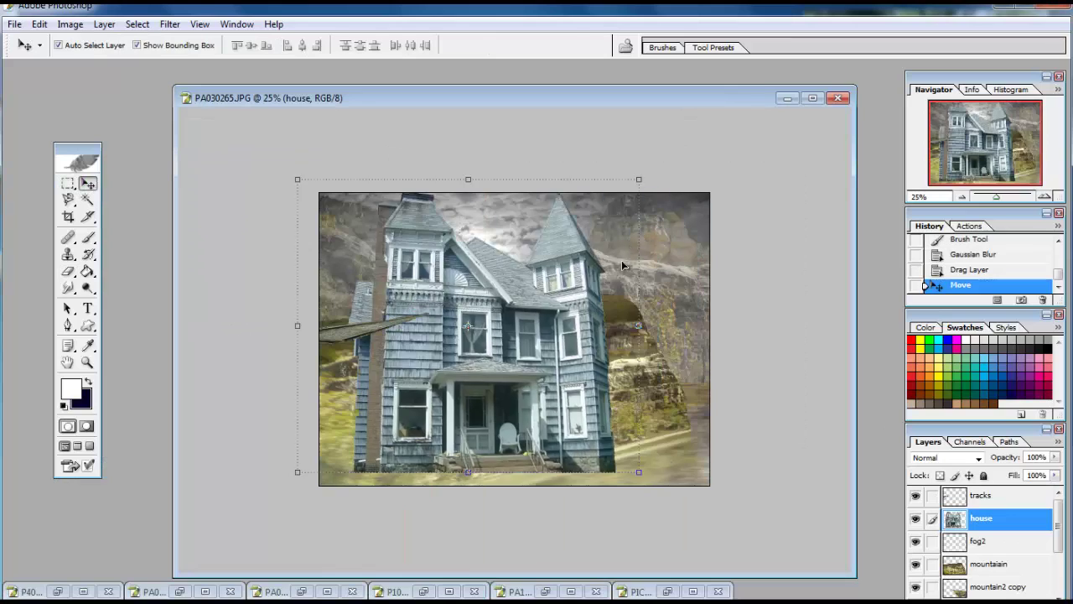
Bring the cut-out house into the cliff scene and shrink it onto the ridge
key("ctrl+t")
left_click_drag(639, 180, 528, 288)
mouse_move(420, 378)
left_mouse_down()
mouse_move(520, 226)
mouse_move(478, 281)
mouse_move(493, 290)
mouse_move(462, 285)
mouse_move(506, 297)
mouse_move(524, 317)
left_mouse_up()
key("Return")
Discard an extra perspective transform via History, then marquee a narrow strip over the waterfall
left_click(39, 23)
left_click(319, 414)
key("Return")
key("Return")
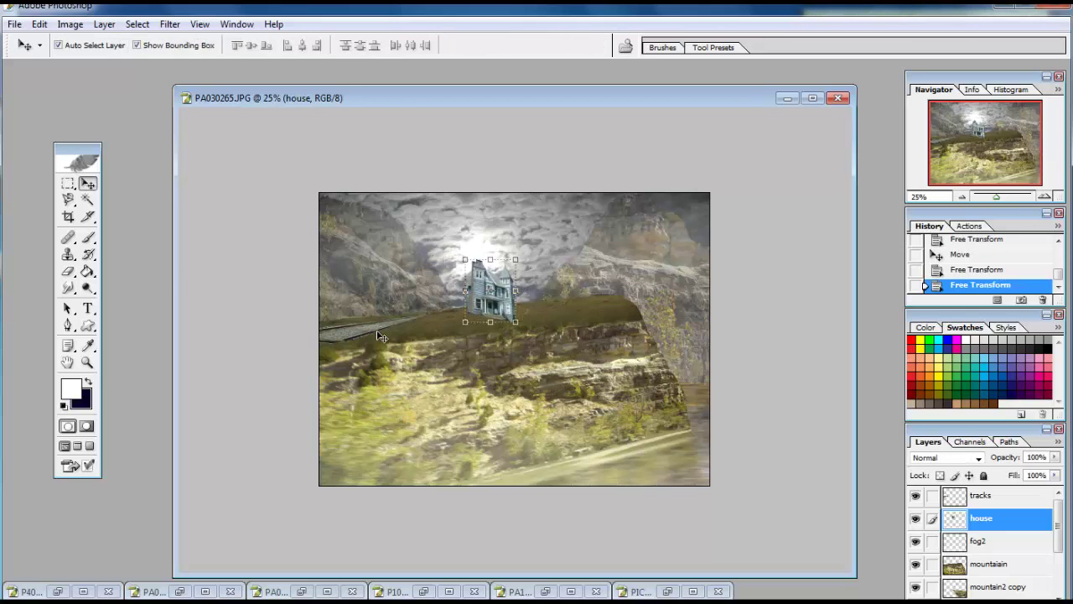
left_click(1029, 277)
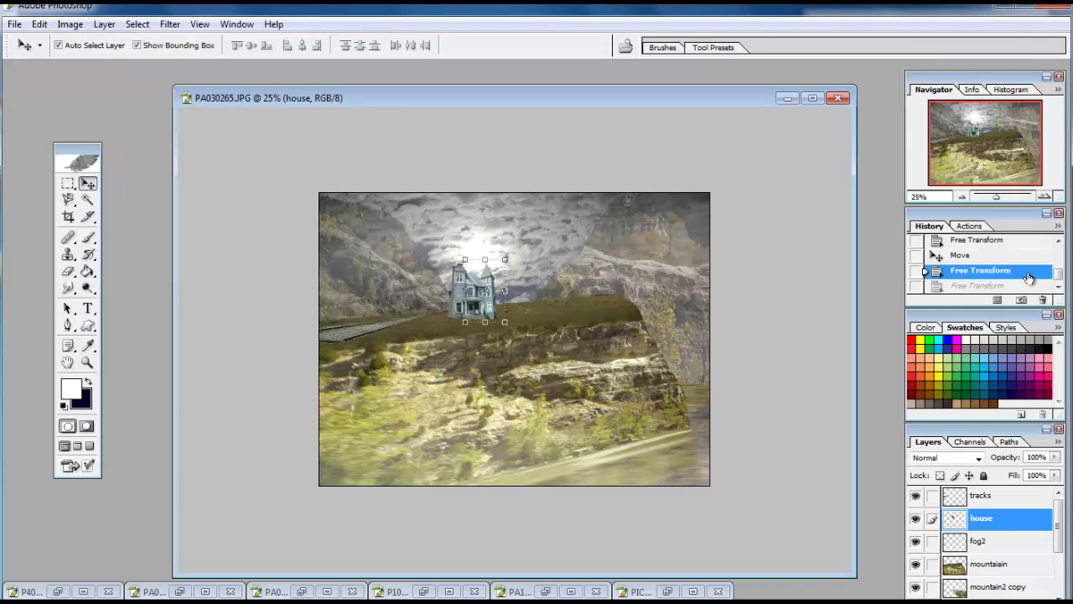
left_click(1042, 299)
left_click(508, 242)
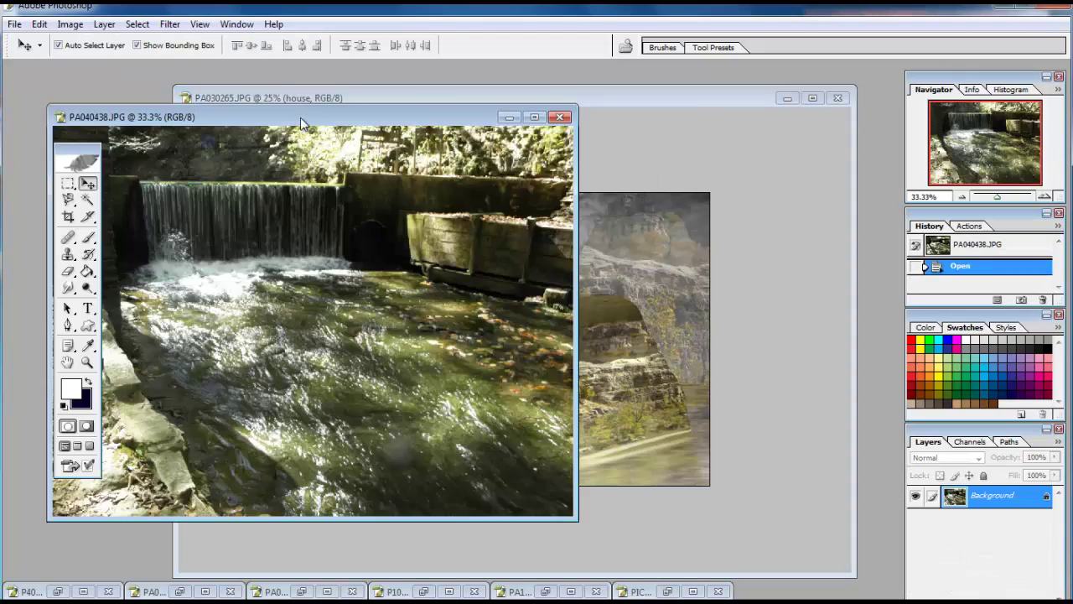
key("m")
mouse_move(335, 183)
left_mouse_down()
mouse_move(409, 368)
mouse_move(409, 399)
left_mouse_up()
Invert the waterfall selection and make the background a layer named 'fall'
key("ctrl+shift+i")
double_click(939, 497)
type("fa")
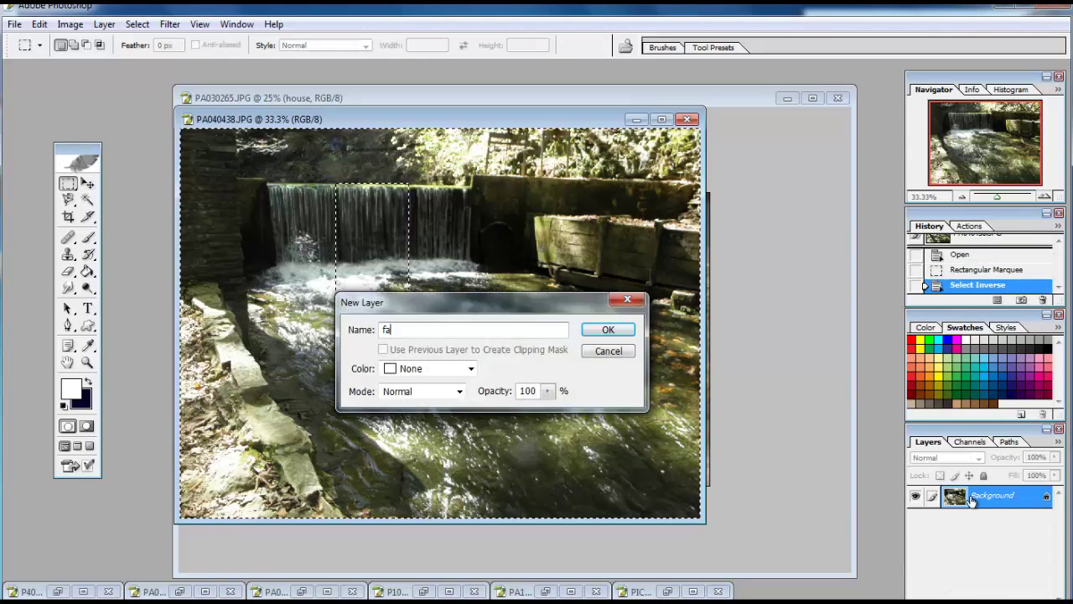
type("ll")
key("Return")
Erase everything outside the waterfall strip and drag it into the cliff scene
key("e")
mouse_move(251, 159)
left_mouse_down()
mouse_move(288, 187)
mouse_move(241, 553)
left_mouse_up()
key("bracketleft")
key("bracketleft")
key("bracketleft")
mouse_move(461, 119)
left_mouse_down()
mouse_move(394, 239)
mouse_move(347, 212)
left_mouse_up()
key("v")
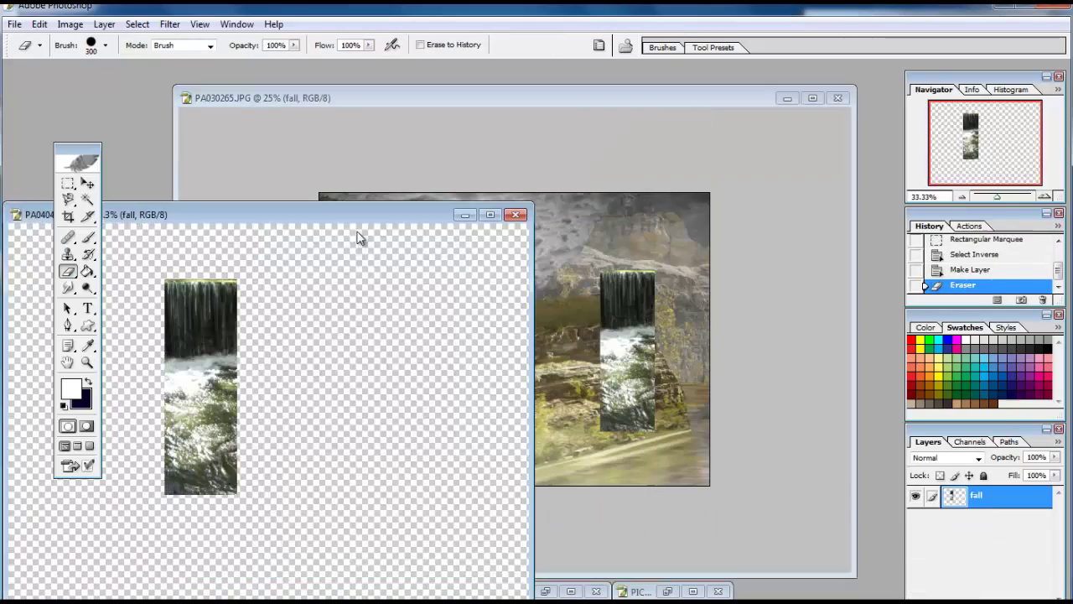
mouse_move(201, 335)
left_mouse_down()
mouse_move(621, 310)
mouse_move(566, 364)
left_mouse_up()
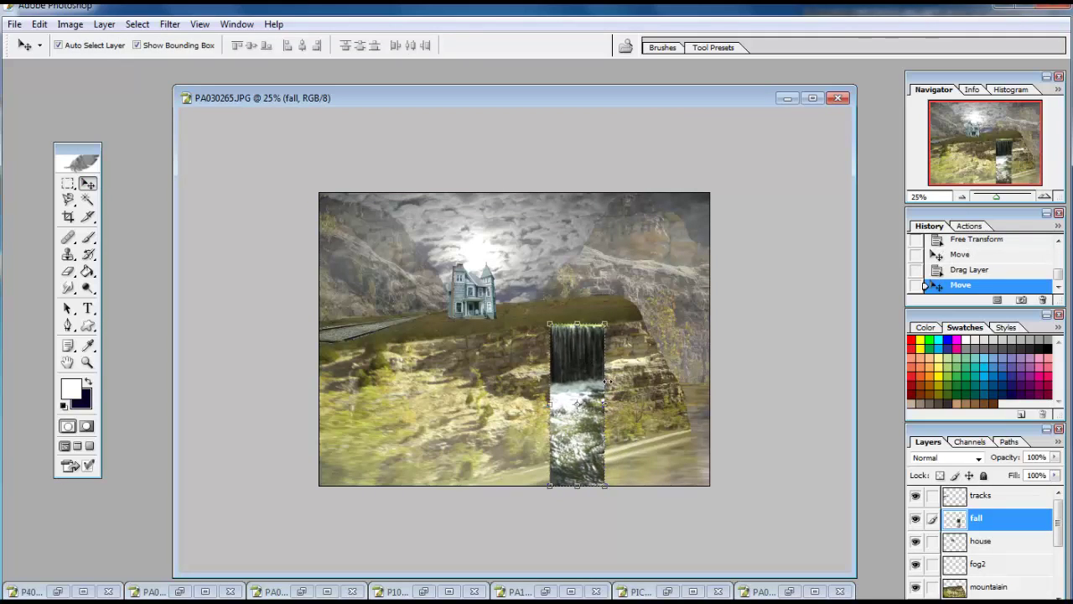
Narrow the fall layer on the cliff face, then duplicate it, trim the copy and move it down
key("ctrl+t")
left_click_drag(599, 405, 574, 405)
key("Return")
key("alt+l")
key("ctrl+j")
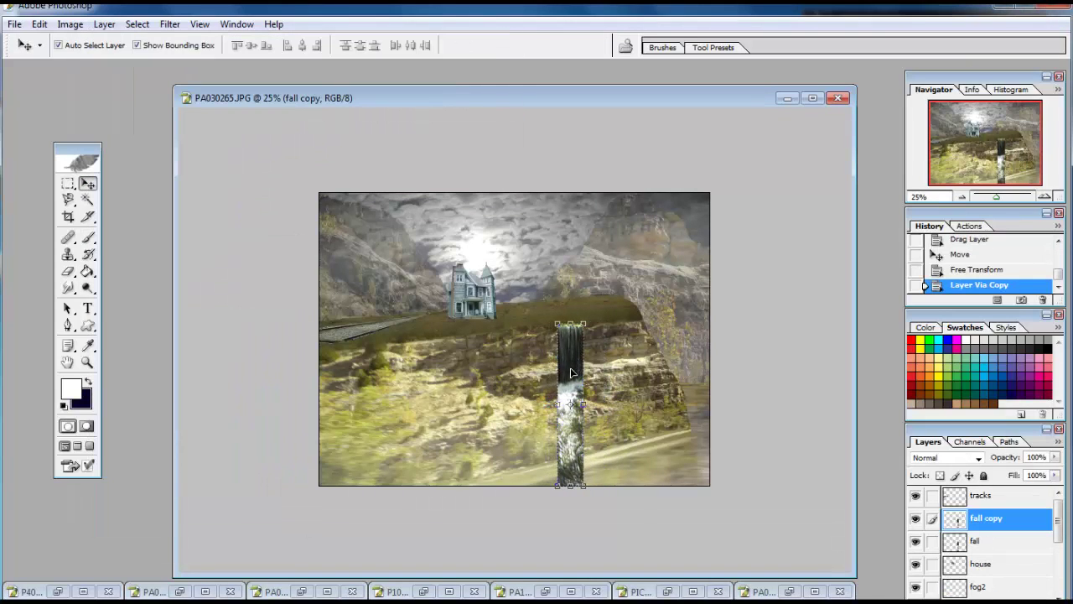
left_click(68, 271)
left_click_drag(571, 469, 581, 413)
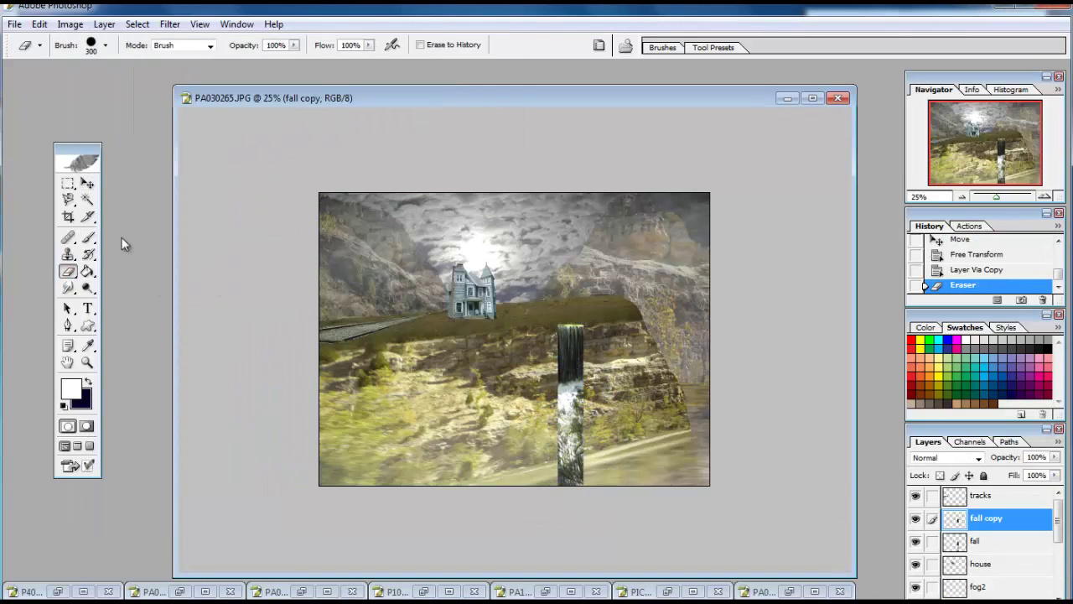
left_click(87, 182)
mouse_move(576, 340)
left_mouse_down()
mouse_move(583, 391)
mouse_move(570, 436)
left_mouse_up()
Make a second waterfall copy, set the eraser to 80, and line up fall copy in the column
key("alt+l")
key("ctrl+j")
key("e")
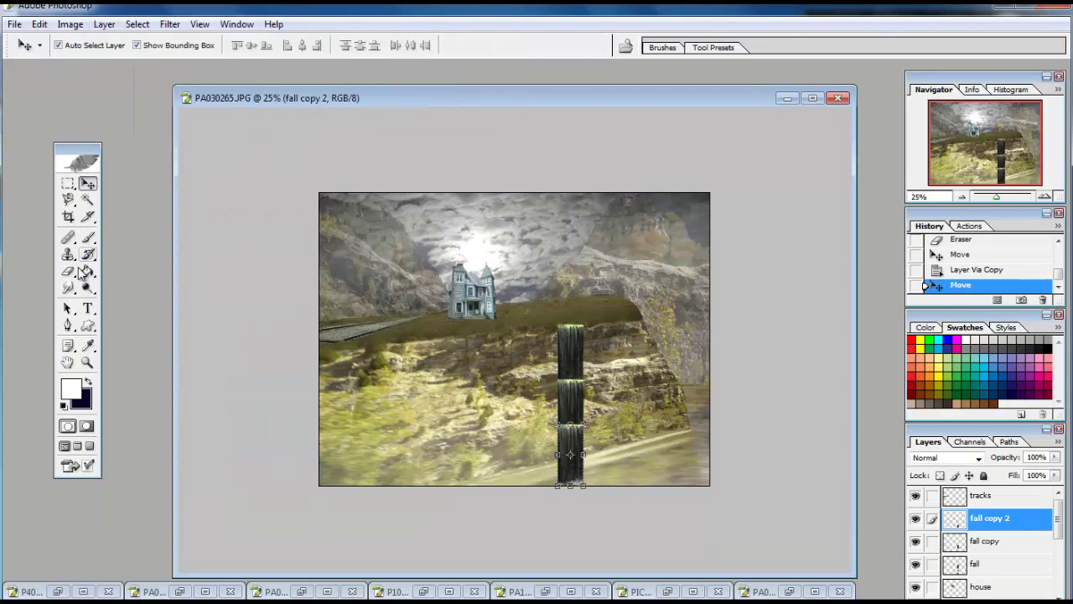
key("bracketleft")
key("bracketleft")
key("bracketleft")
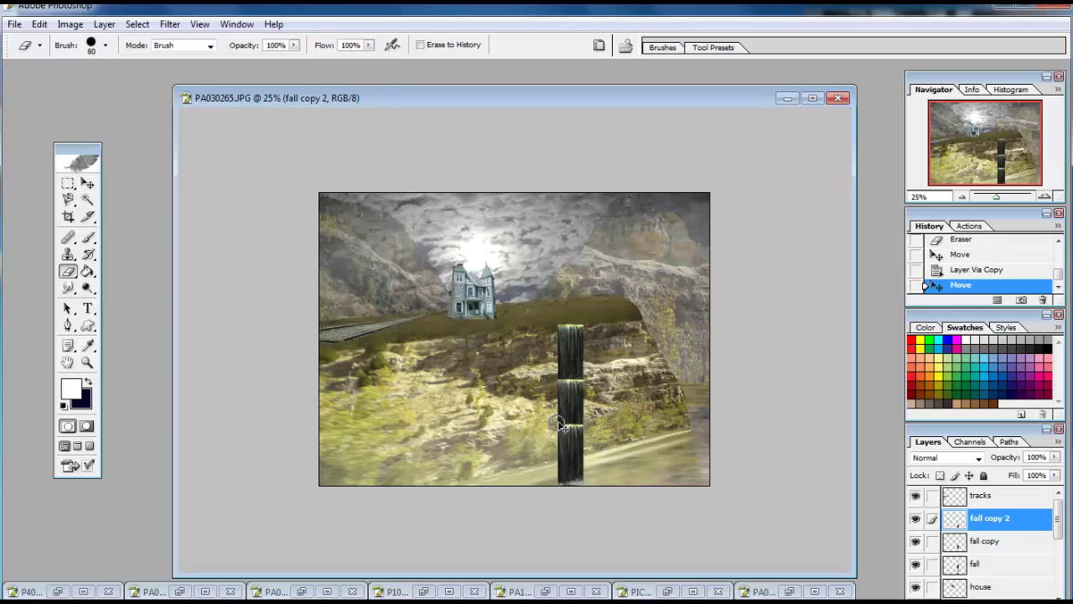
left_click(1000, 542)
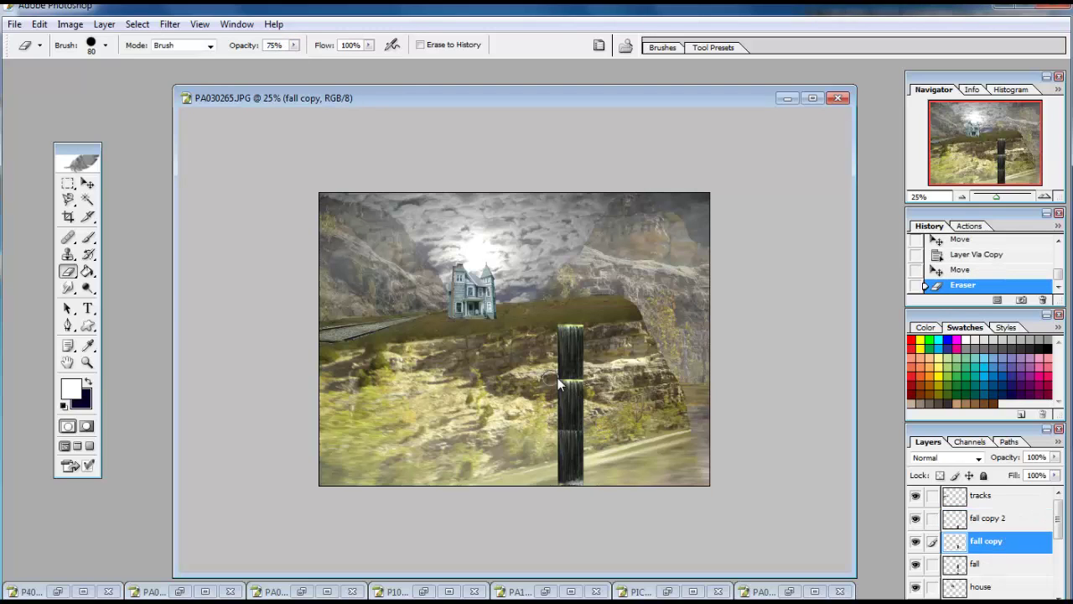
left_click(88, 186)
left_click_drag(571, 394, 595, 352)
key("e")
Duplicate the original fall layer, raise it above fall copy 2, erase a spot and move it
key("alt+bracketleft")
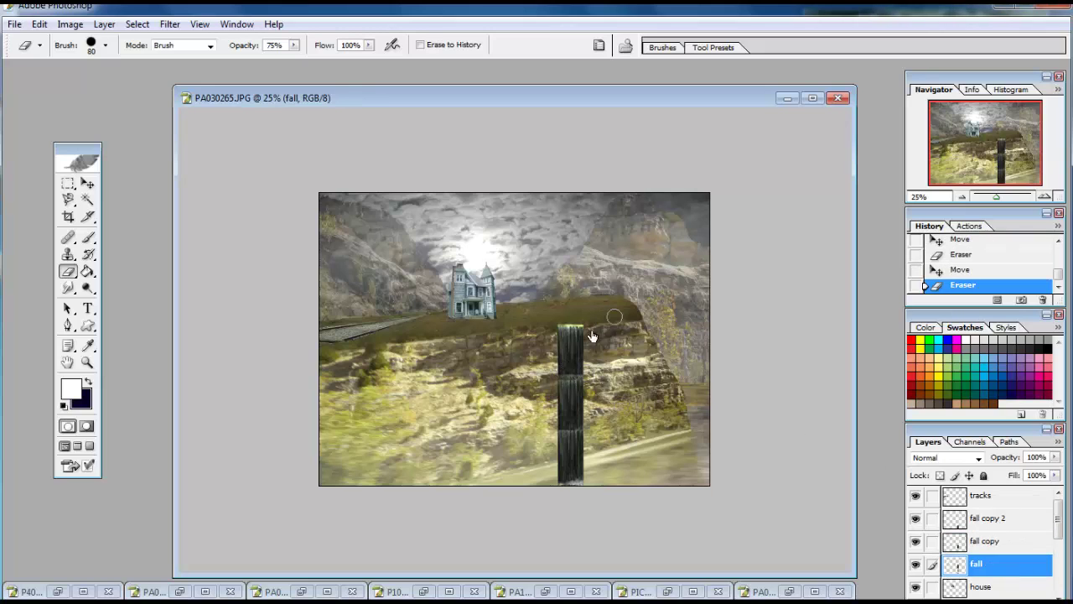
left_click(104, 24)
left_click(360, 113)
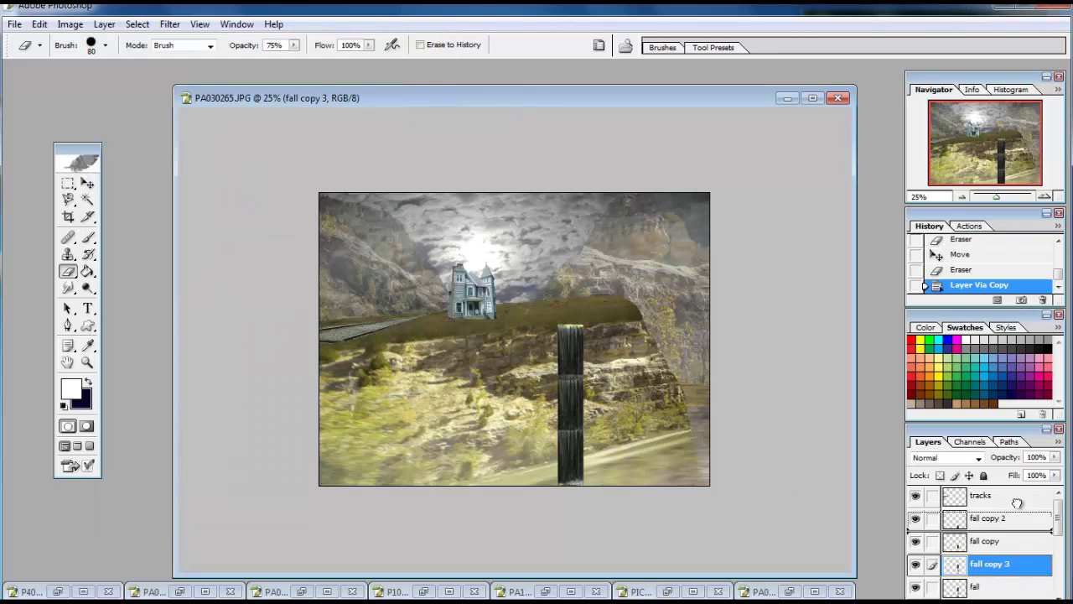
key("ctrl+bracketright")
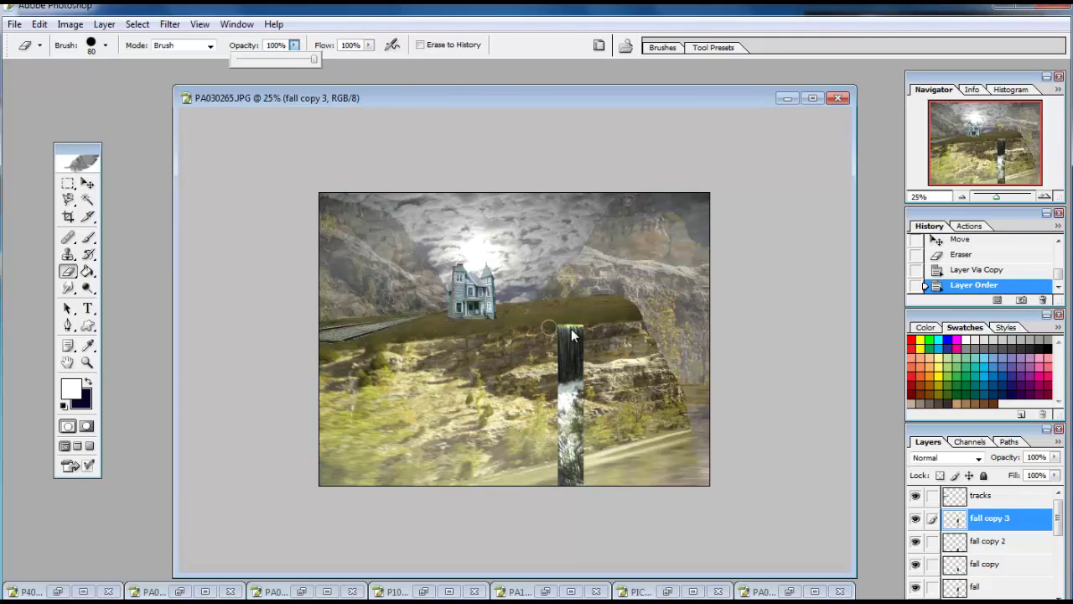
left_click(563, 370)
key("v")
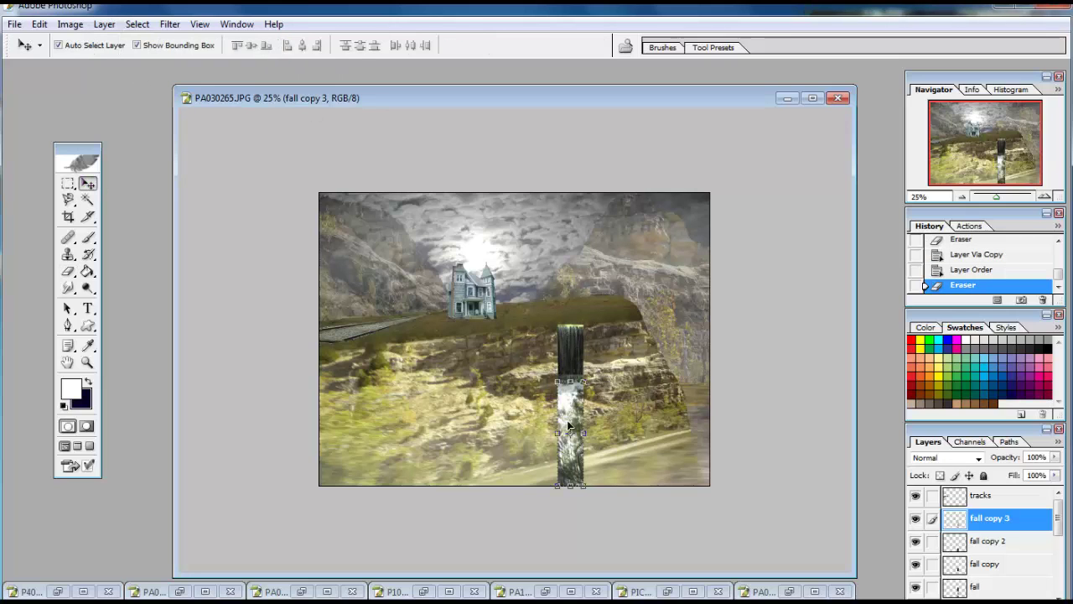
left_click_drag(571, 428, 620, 419)
Rotate the new piece about -88°, then delete the unused fall copy 3 layer
key("ctrl+t")
left_click_drag(641, 483, 681, 409)
right_click(668, 440)
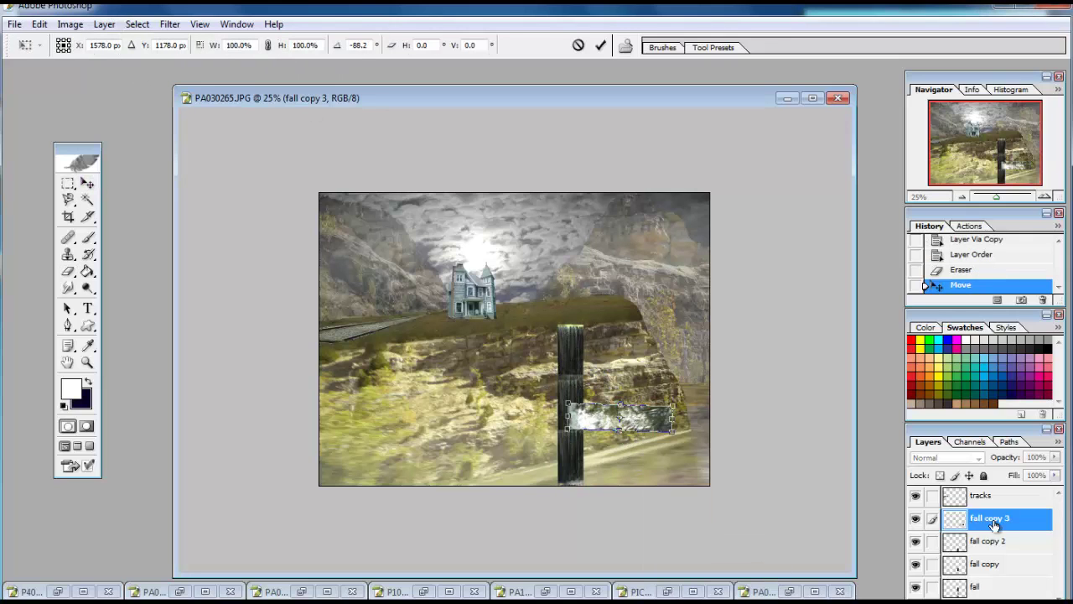
key("Return")
right_click(999, 518)
left_click(982, 383)
key("Return")
left_click(104, 25)
Create a 'mist' layer and paint white mist at the waterfall base with a 125 brush
left_click(342, 41)
type("mist")
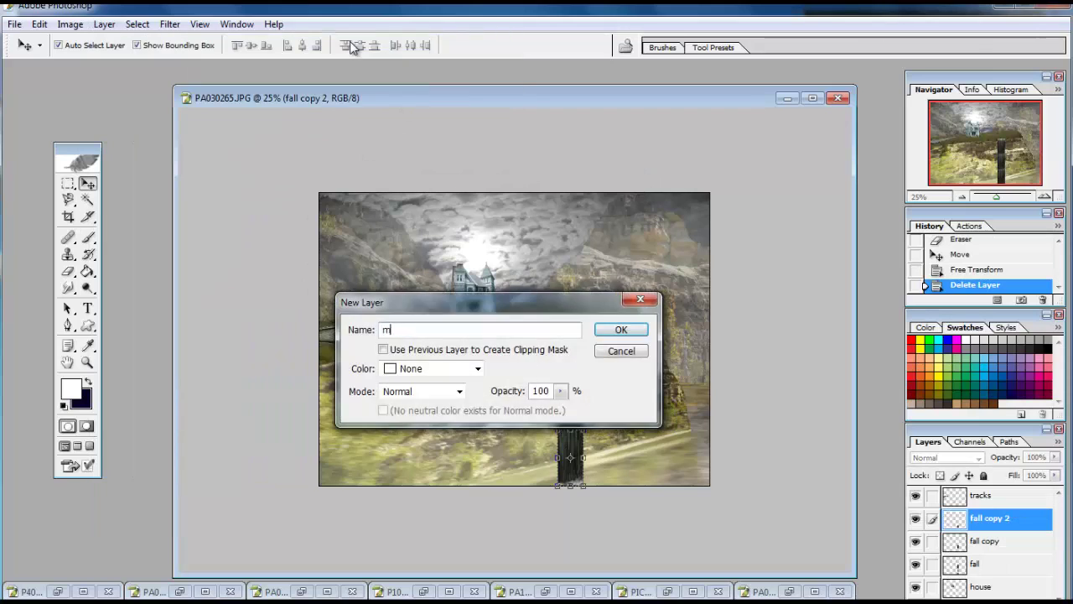
key("Return")
key("b")
key("bracketleft")
left_click_drag(551, 481, 601, 471)
left_click(570, 483)
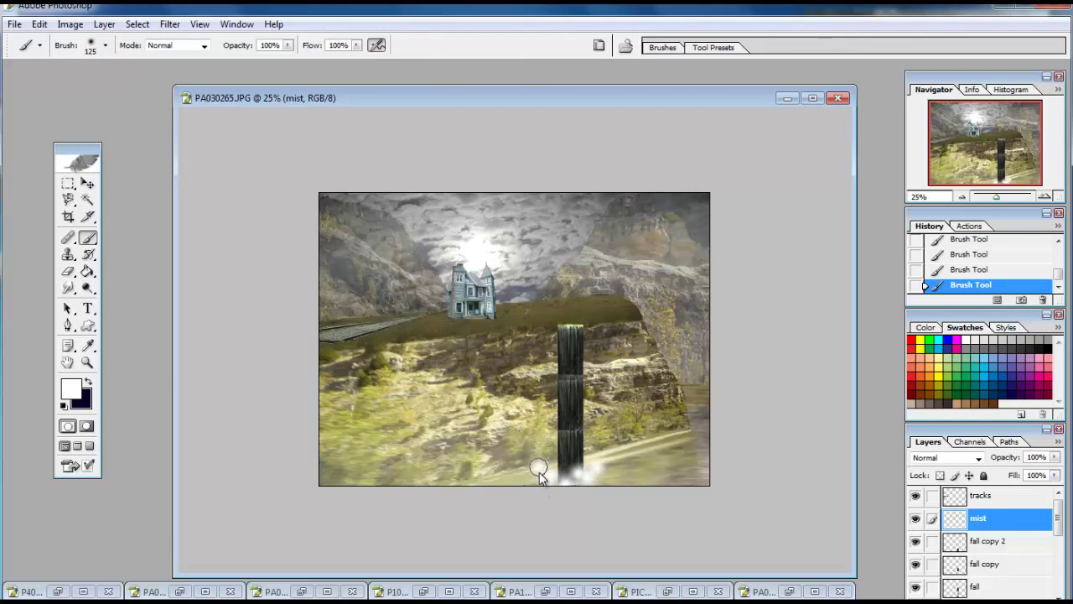
Apply a 64.7-radius Gaussian Blur to the mist and merge the waterfall pieces into one layer
left_click(170, 25)
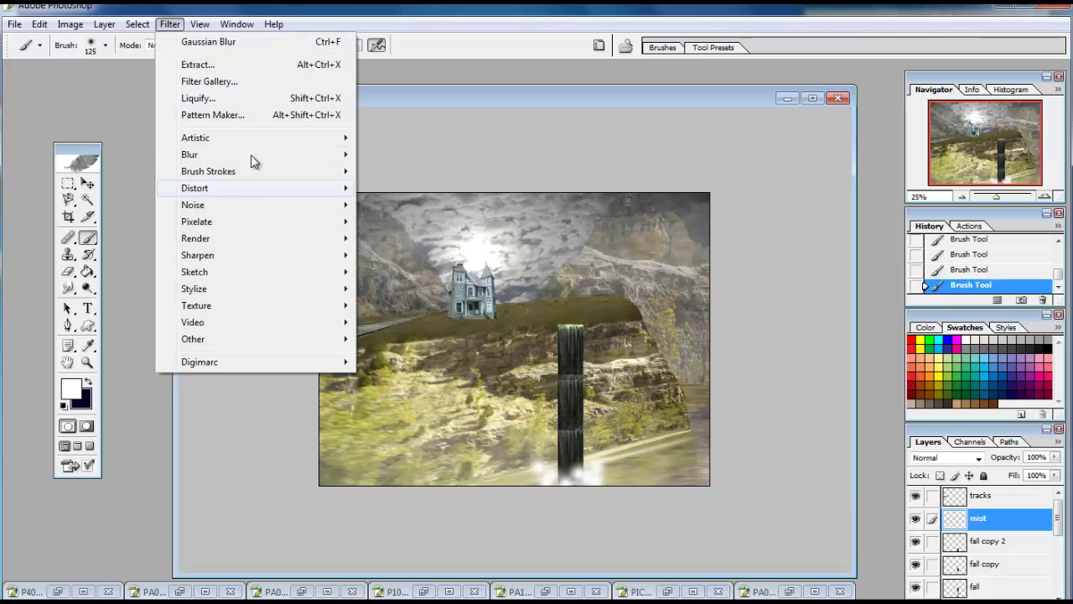
left_click(386, 201)
left_click_drag(178, 346, 152, 346)
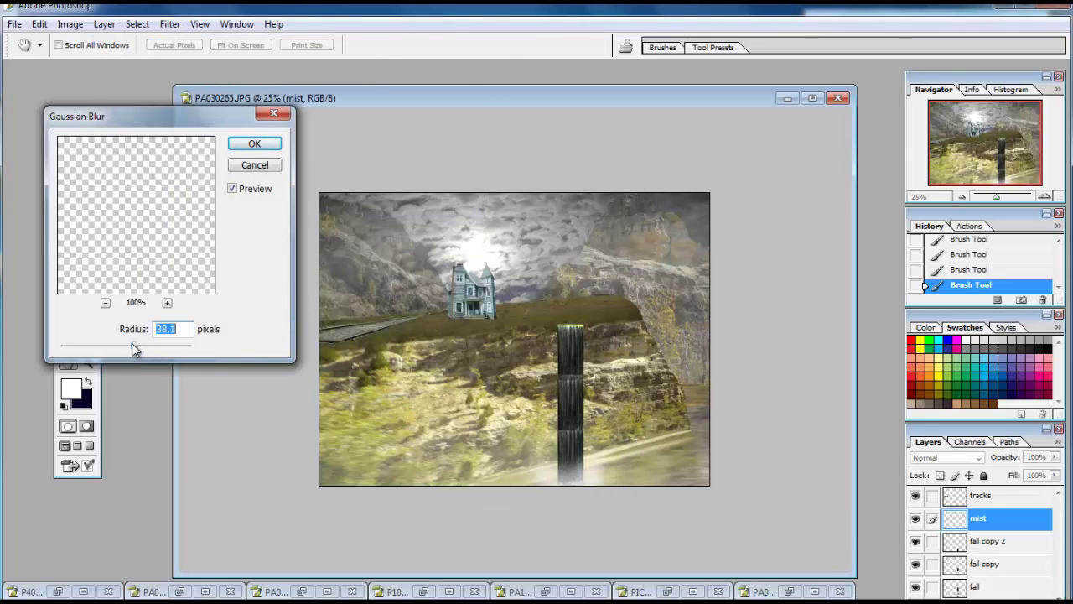
left_click(254, 143)
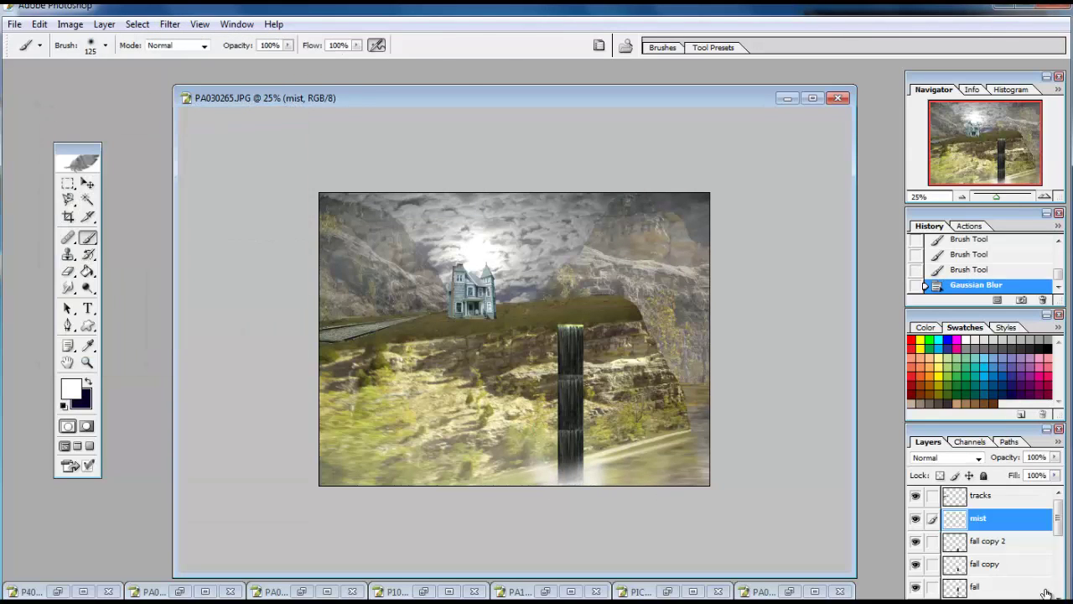
left_click(1046, 591)
left_click(104, 24)
left_click(168, 469)
Shift the waterfall's colour balance toward yellow
left_click(70, 25)
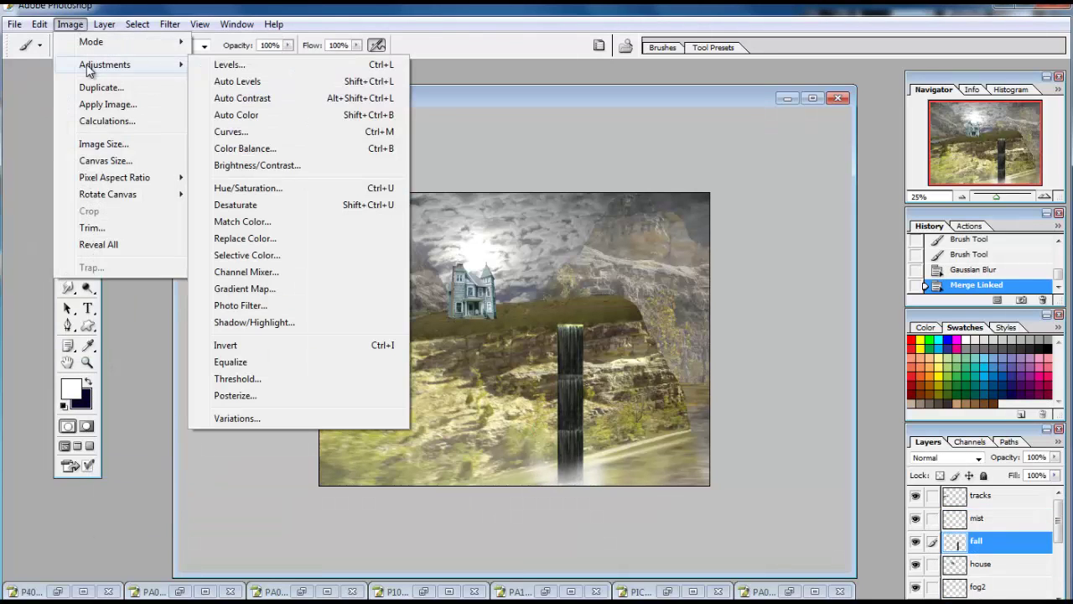
left_click(245, 148)
left_click_drag(20, 252, 6, 252)
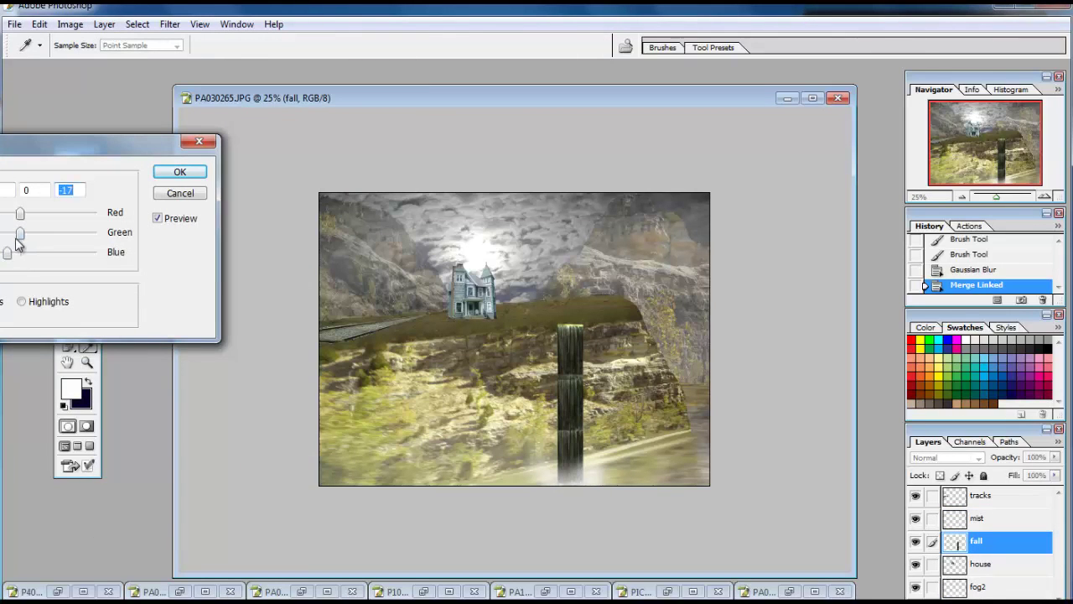
left_click(18, 217)
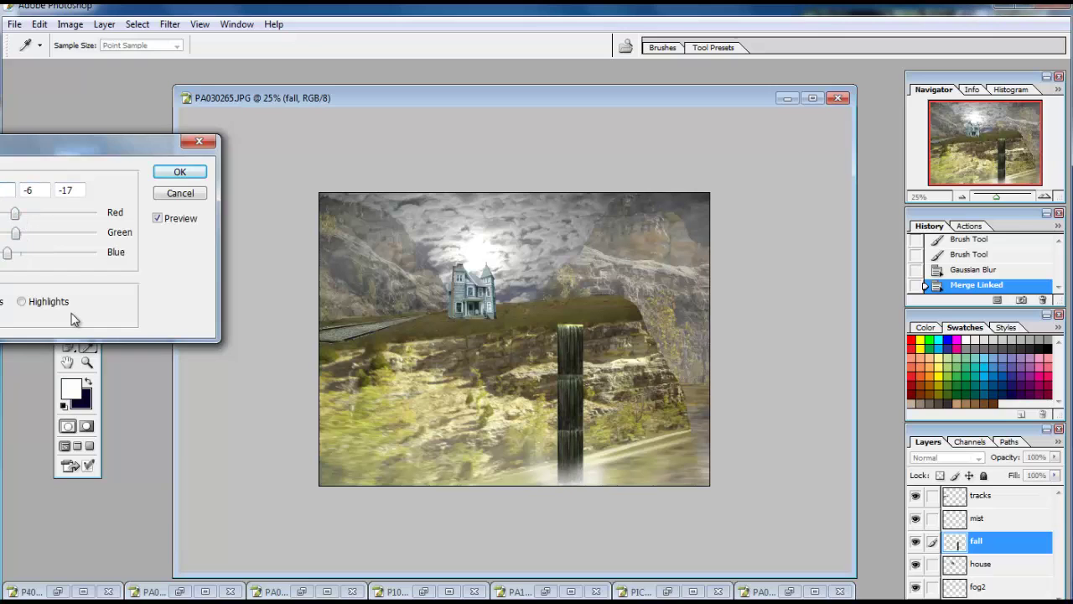
left_click(180, 172)
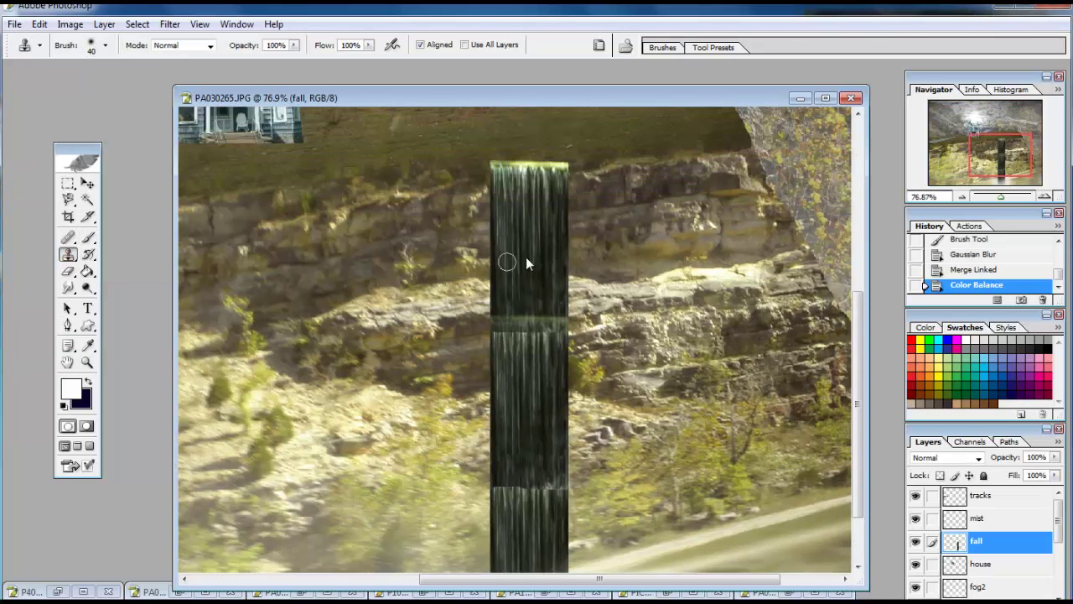
Clone Stamp over the upper and lower seams in the waterfall
mouse_move(536, 315)
left_mouse_down()
mouse_move(555, 324)
mouse_move(498, 322)
mouse_move(495, 332)
left_mouse_up()
left_click_drag(992, 168, 990, 175)
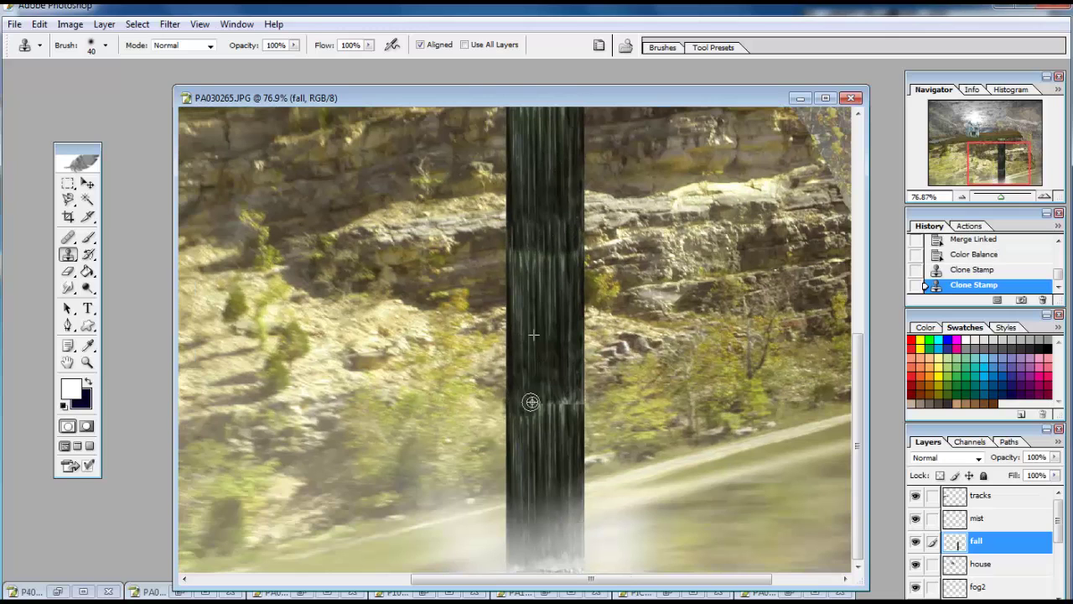
left_click_drag(531, 402, 561, 411)
key("ctrl+minus")
key("ctrl+minus")
key("ctrl+minus")
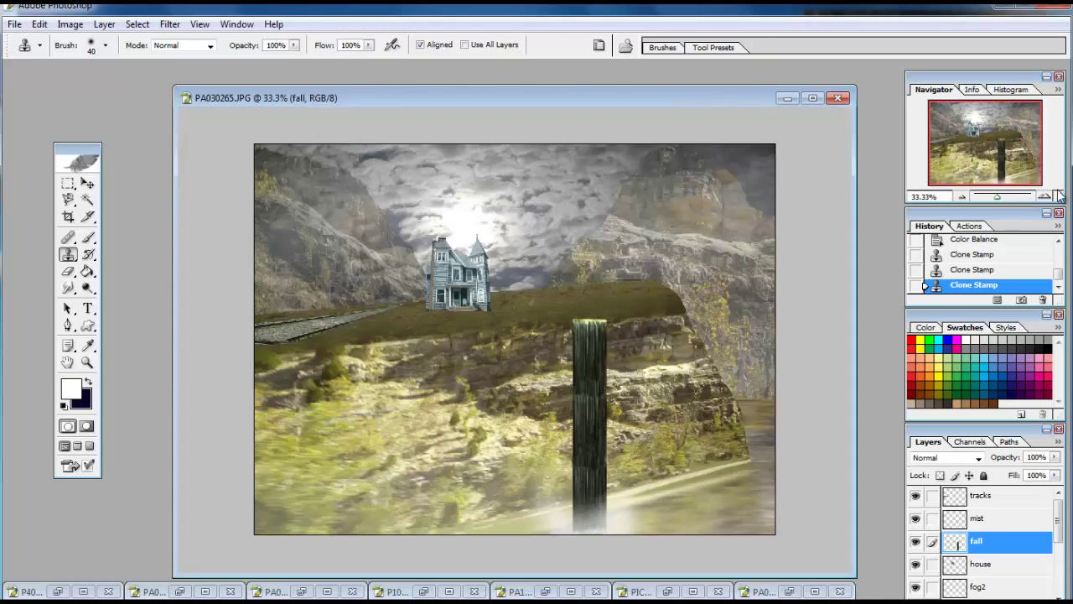
key("ctrl+plus")
key("ctrl+plus")
Smudge the waterfall streaks at 17% strength to soften the seams
key("r")
left_click_drag(517, 287, 557, 278)
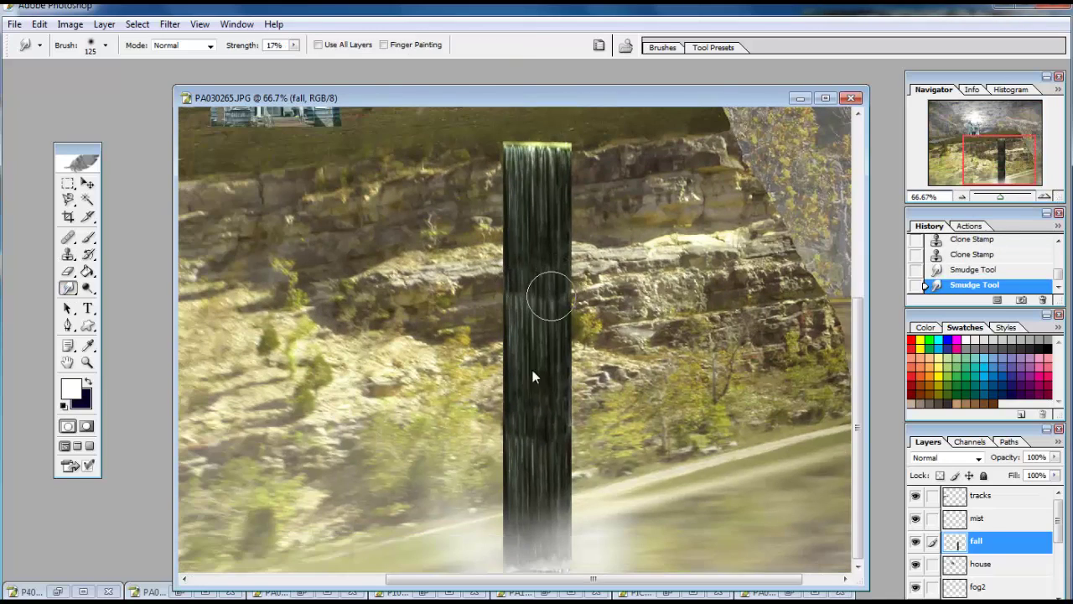
left_click(961, 197)
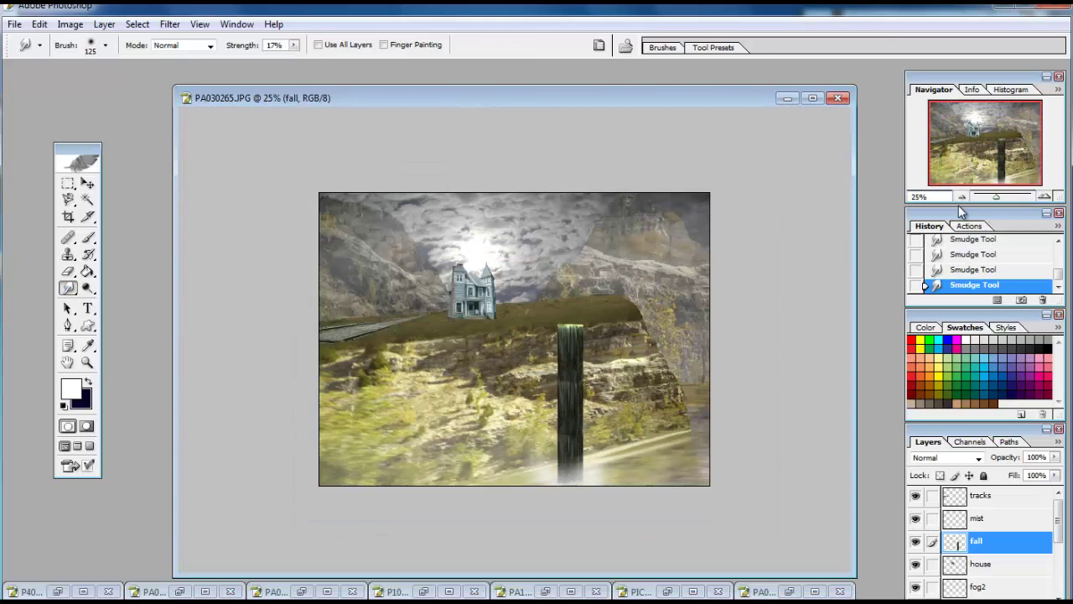
left_click(1044, 197)
left_click(1044, 196)
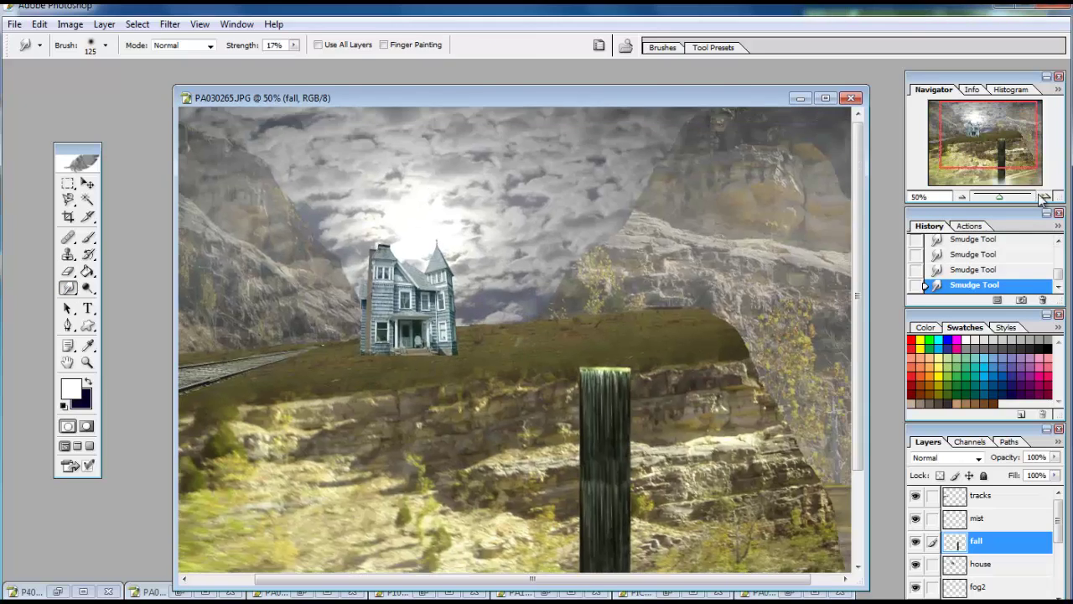
left_click_drag(68, 199, 143, 204)
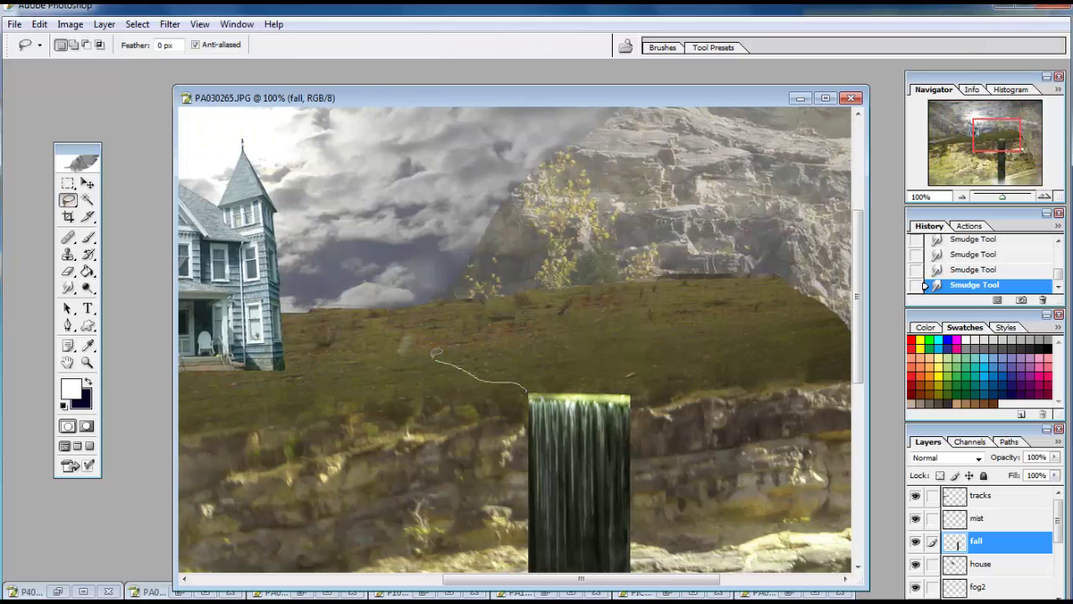
Lasso a stream path from the waterfall's top across the grass to the house
left_click_drag(433, 355, 447, 311)
key("ctrl+z")
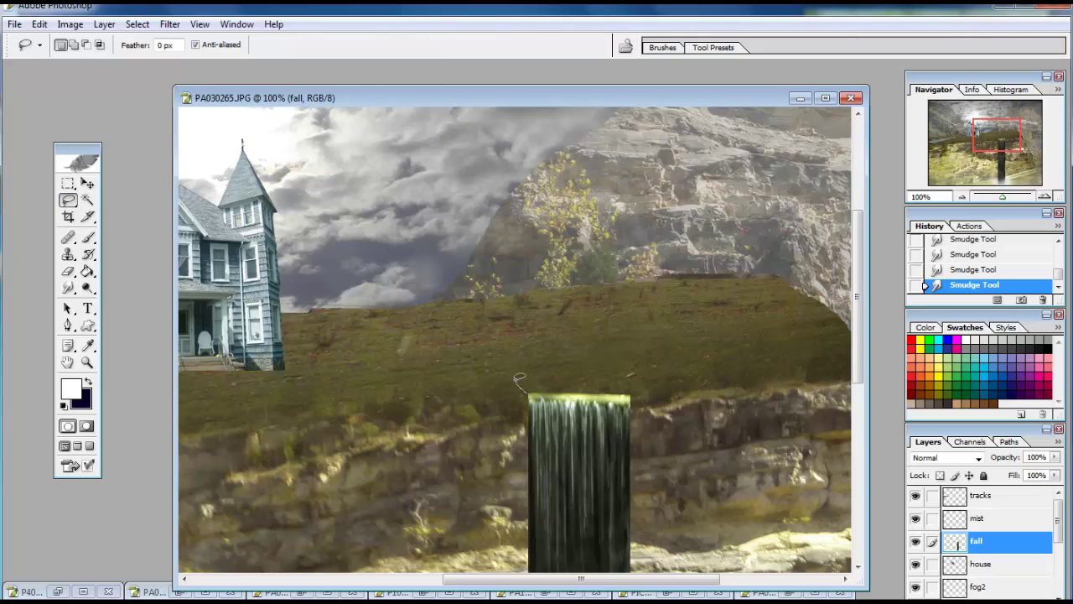
left_click_drag(525, 391, 459, 345)
left_click_drag(281, 328, 307, 309)
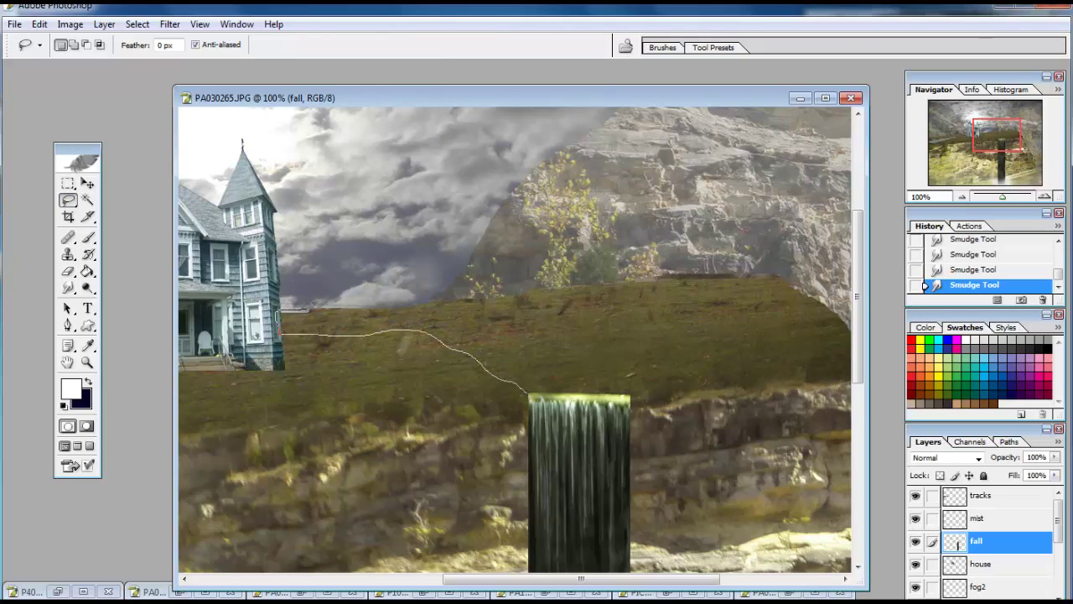
left_click_drag(527, 318, 528, 318)
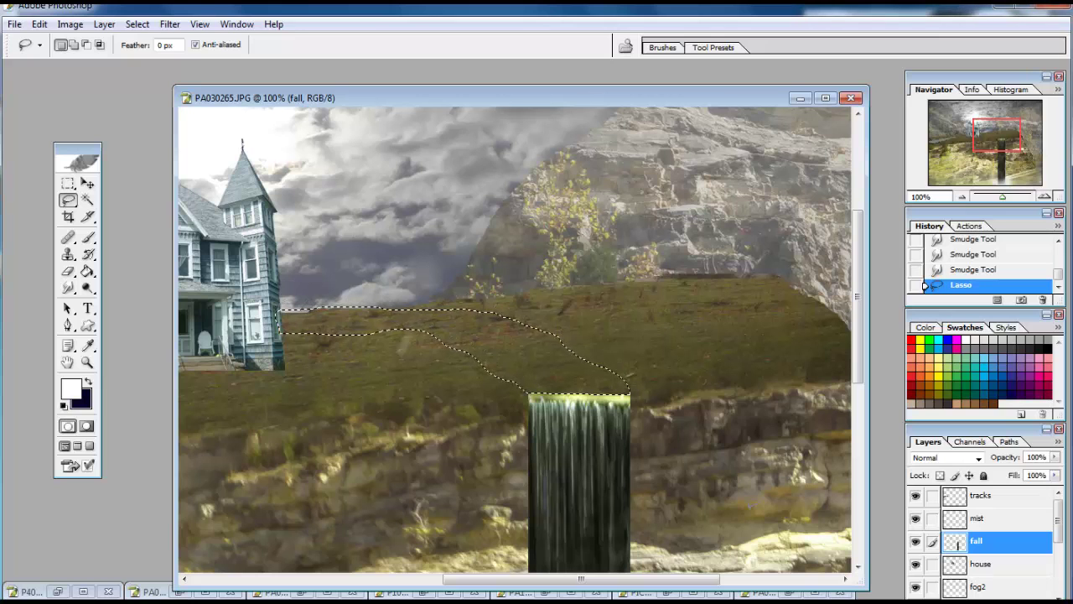
key("ctrl+minus")
key("ctrl+minus")
Add a new layer named 'stream' and place it below the fall layer
left_click(104, 24)
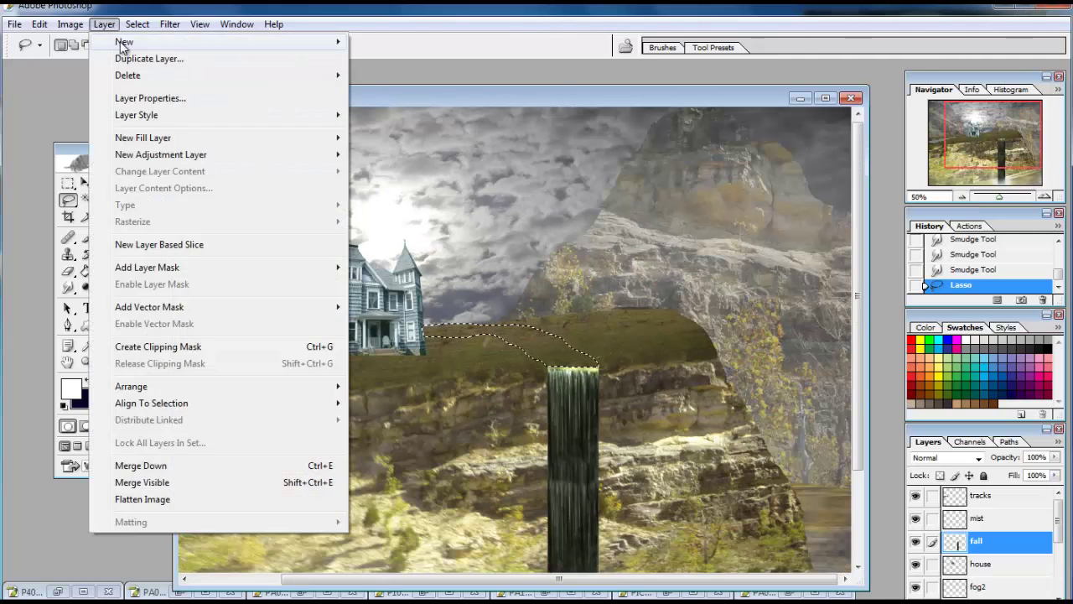
left_click(382, 40)
type("stream")
key("Return")
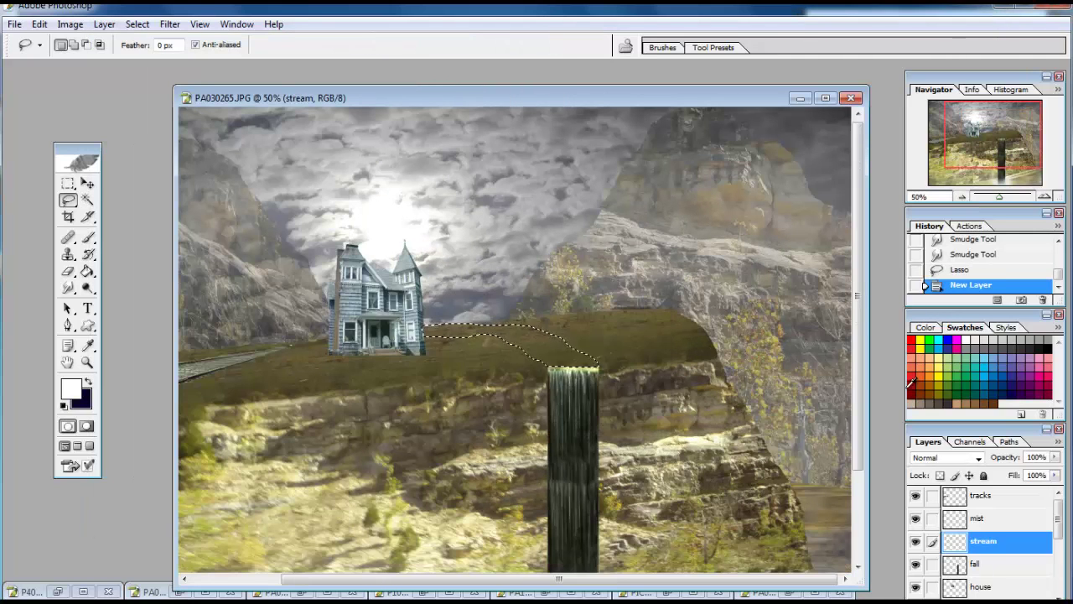
left_click_drag(997, 554, 985, 587)
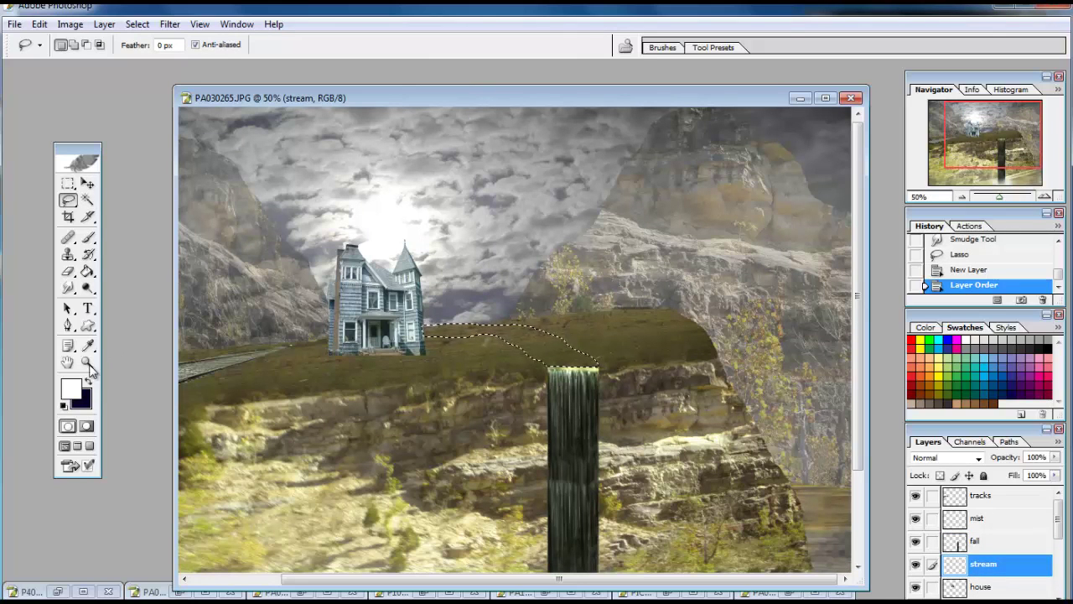
left_click(104, 23)
left_click(31, 193)
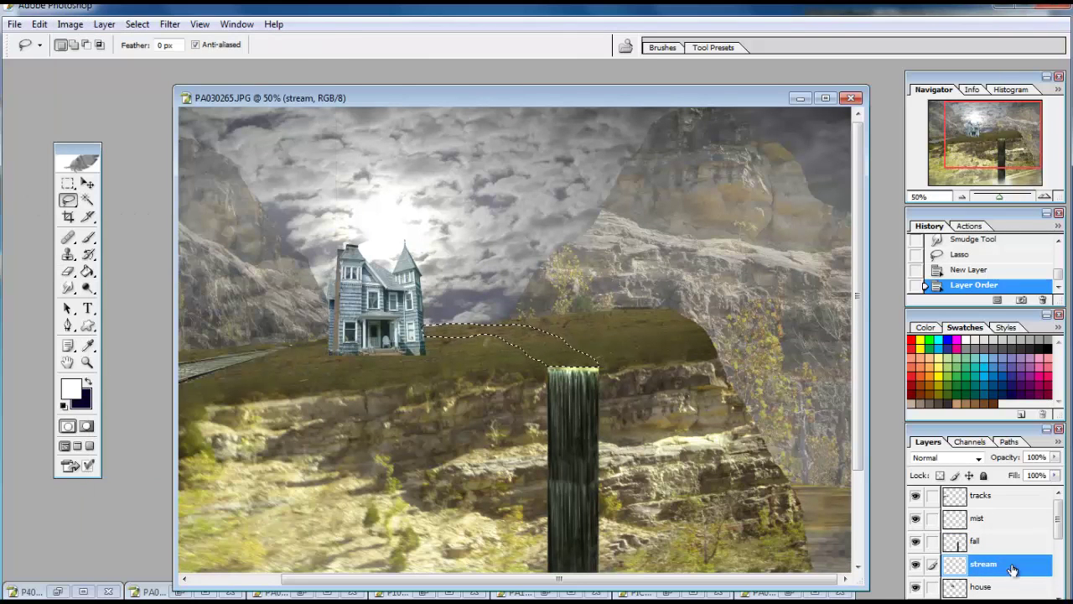
Sample a dark colour, brush it into the stream, and burn the lighter streak darker
left_click(88, 237)
left_click(70, 387)
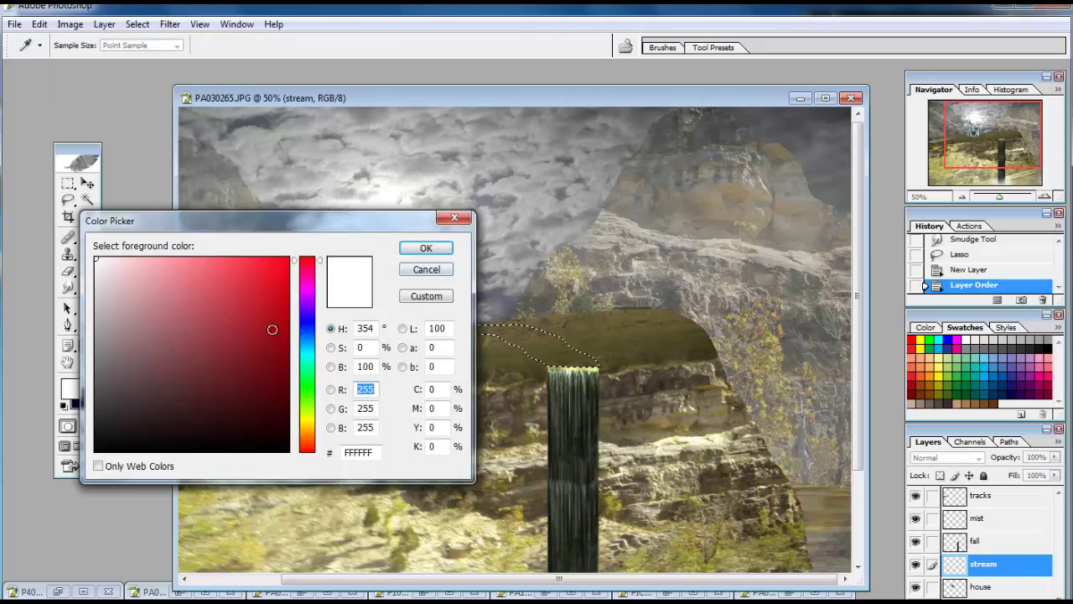
left_click(426, 269)
left_click(597, 384)
left_click(88, 238)
left_click_drag(591, 362, 531, 352)
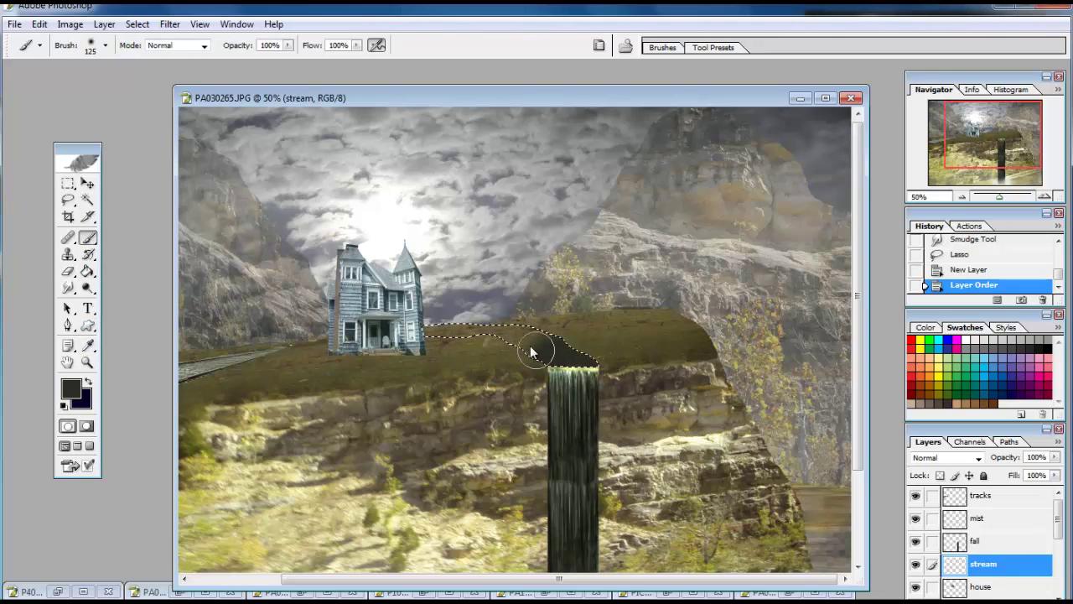
left_click_drag(88, 288, 126, 299)
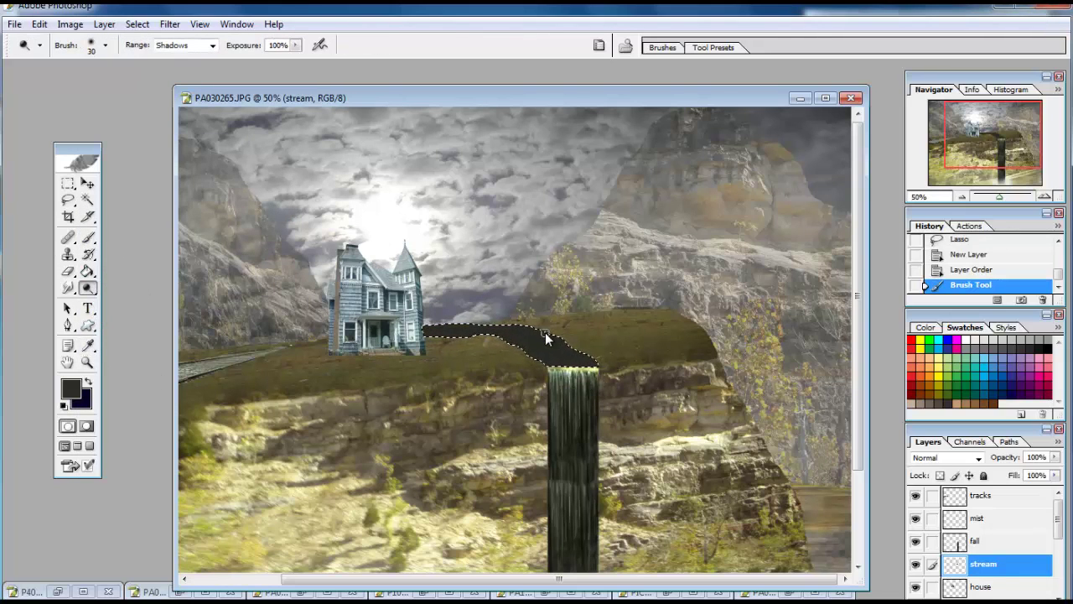
left_click_drag(558, 351, 511, 331)
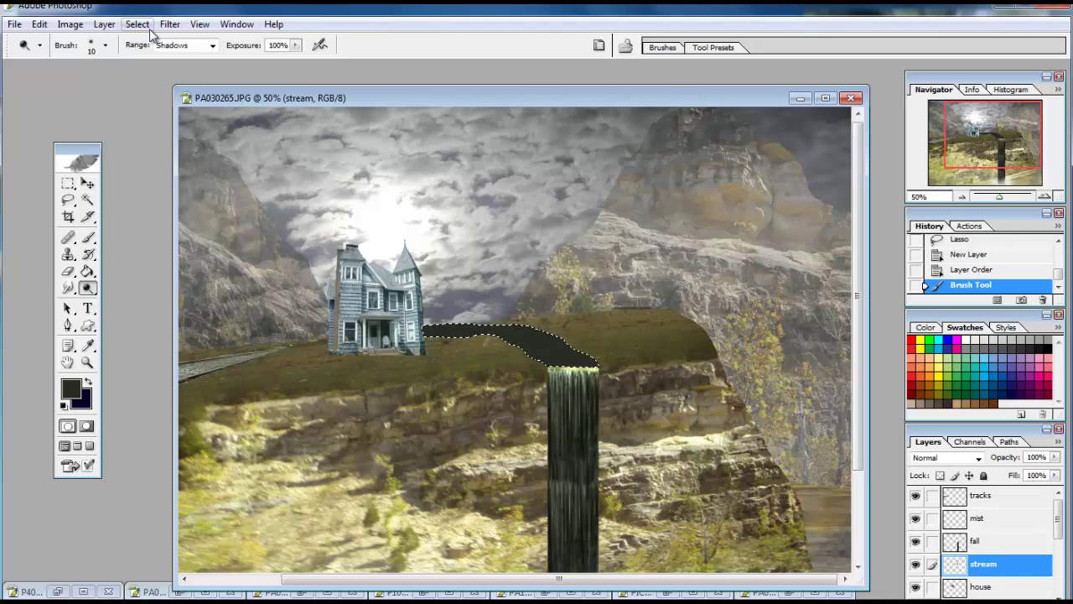
Copy the stream selection onto a new layer, then undo a trial waterfall move
right_click(998, 564)
left_click(979, 411)
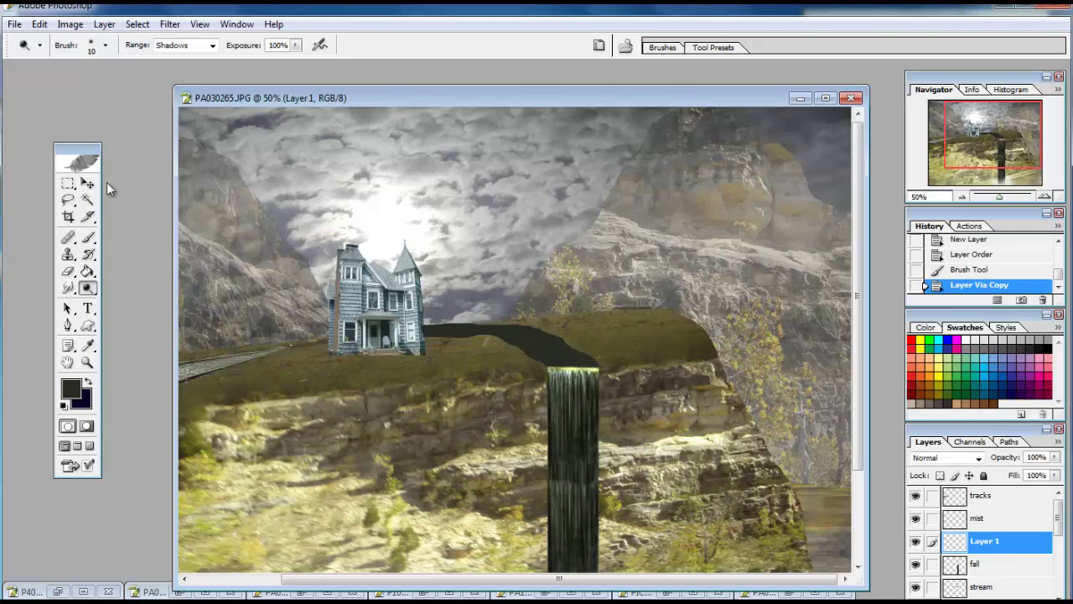
key("v")
left_click_drag(577, 442, 535, 351)
key("ctrl+z")
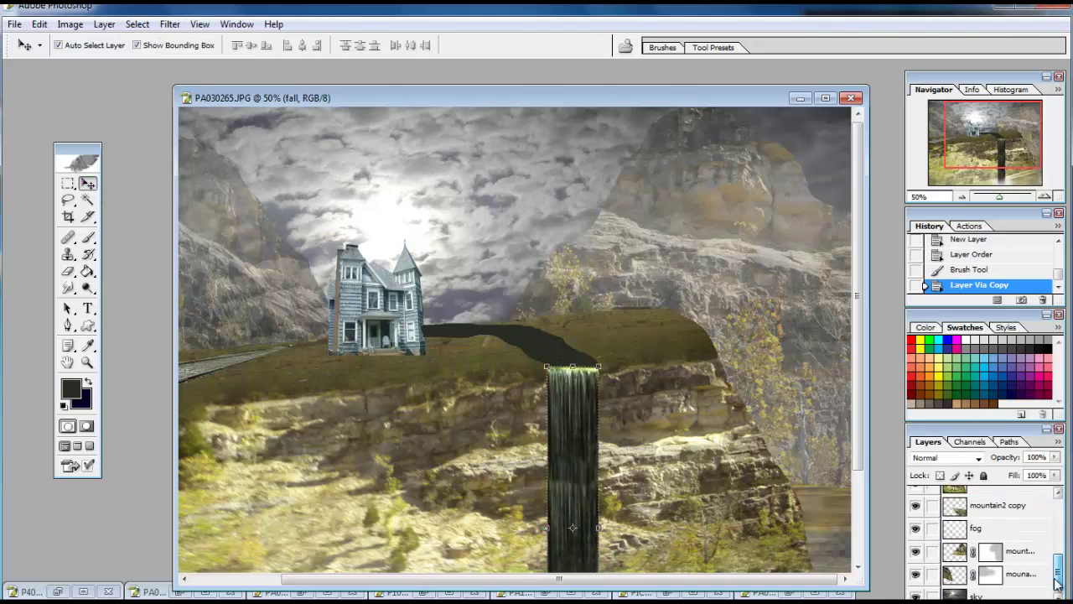
Duplicate the fall layer as 'stream', then move and rotate it to lie along the stream
right_click(993, 570)
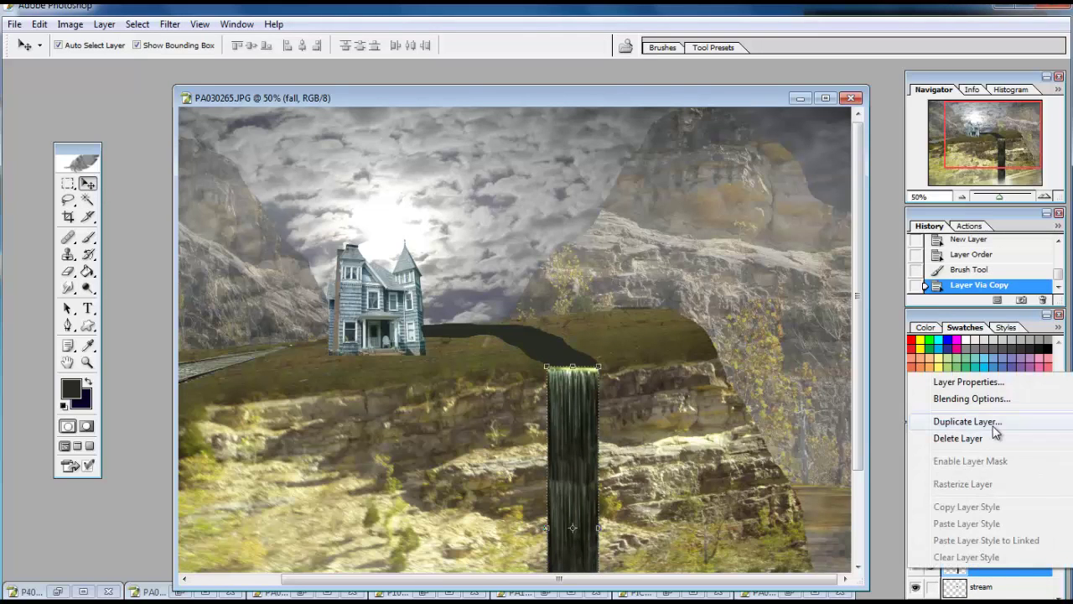
left_click(968, 421)
type("stream")
key("Return")
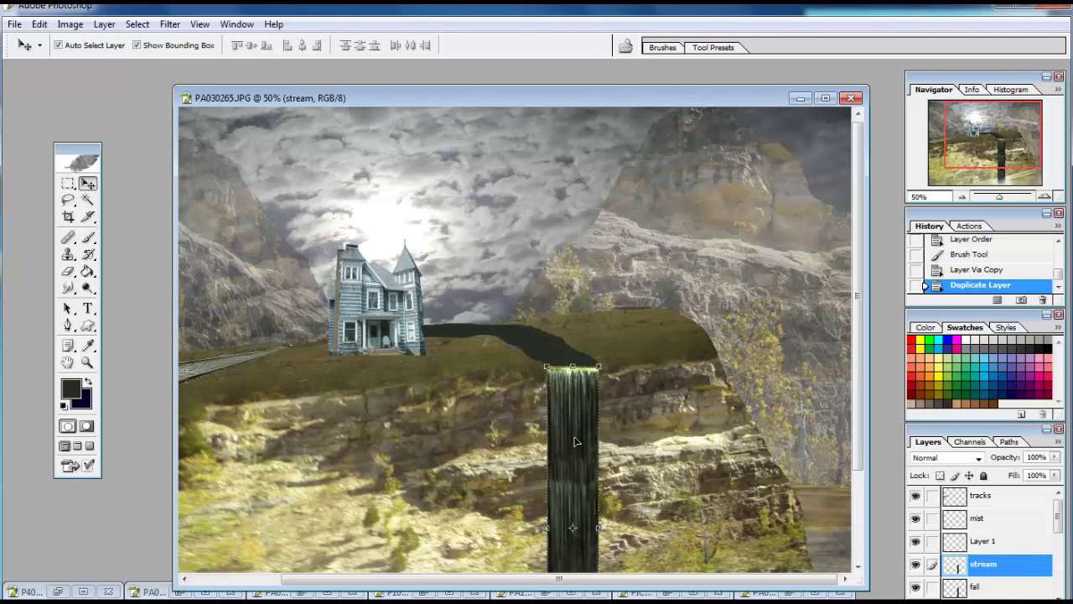
left_click_drag(574, 453, 536, 354)
key("ctrl+t")
mouse_move(575, 269)
left_mouse_down()
mouse_move(417, 266)
mouse_move(352, 369)
left_mouse_up()
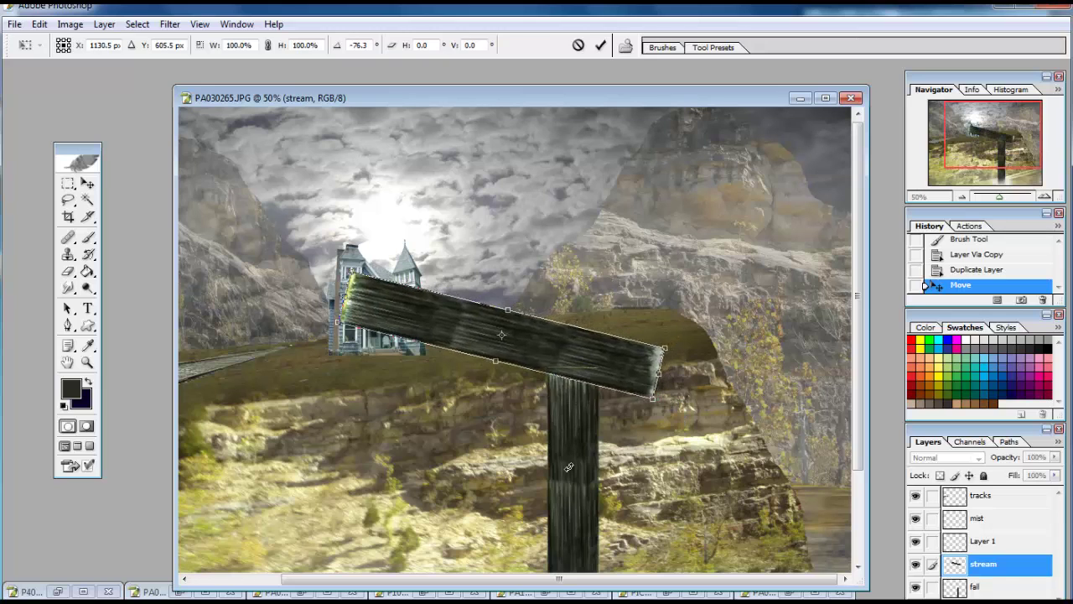
key("Return")
Trim the rotated copy to the painted stream shape with an inverted colour selection and the Eraser
left_click(915, 563)
left_click_drag(1059, 519, 1058, 530)
left_click(990, 568)
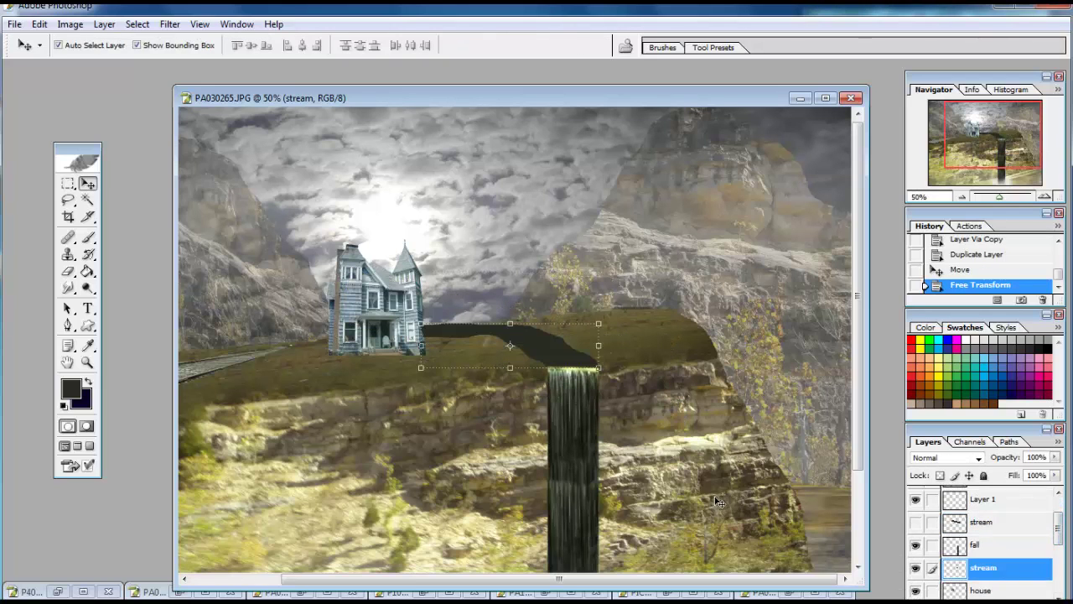
left_click(88, 200)
left_click(503, 343)
left_click(914, 521)
left_click(1016, 528)
key("ctrl+shift+i")
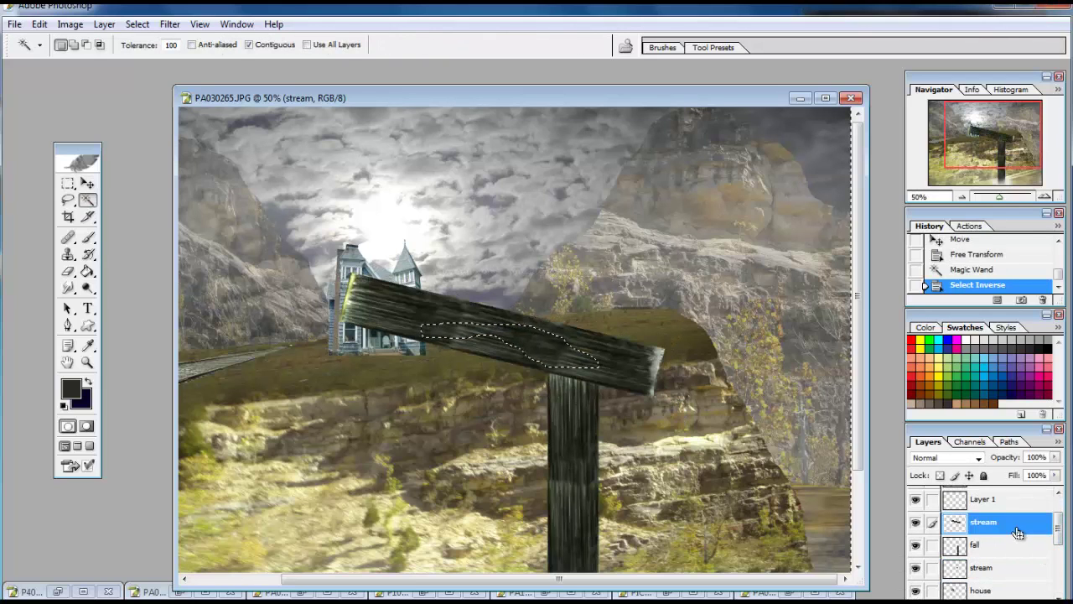
key("e")
left_click_drag(394, 310, 618, 354)
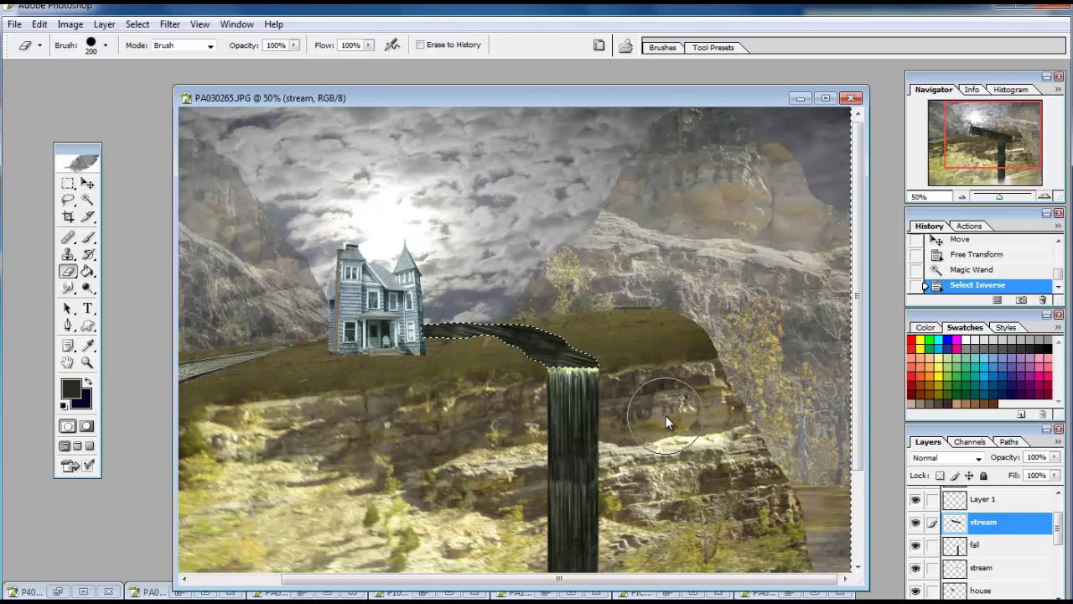
key("ctrl+z")
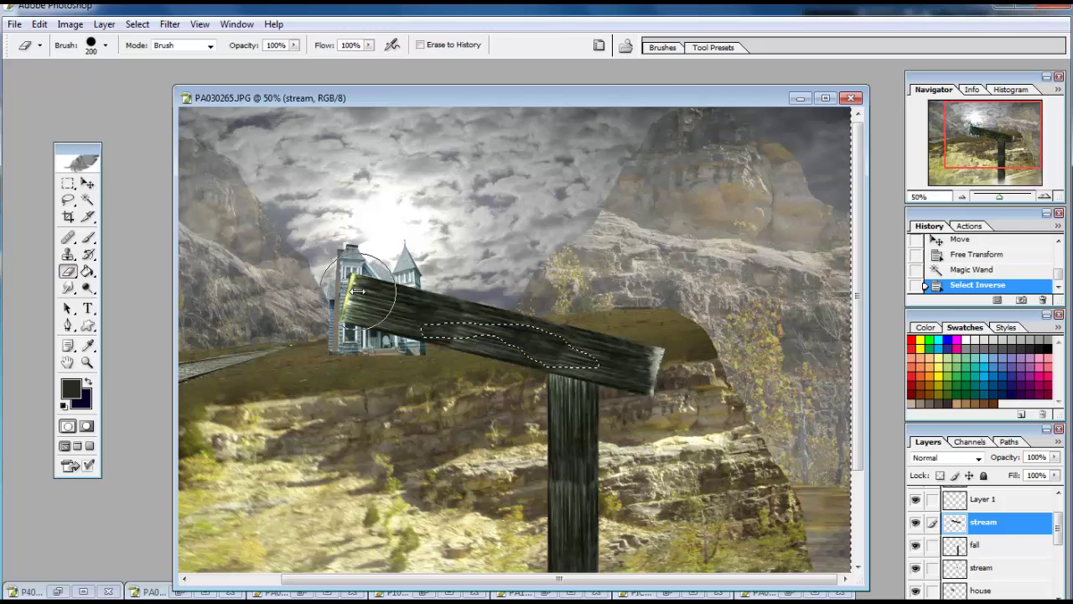
left_click_drag(361, 294, 629, 361)
Zoom in and lasso the grass edge along the horizon, then clear that selection
key("ctrl+plus")
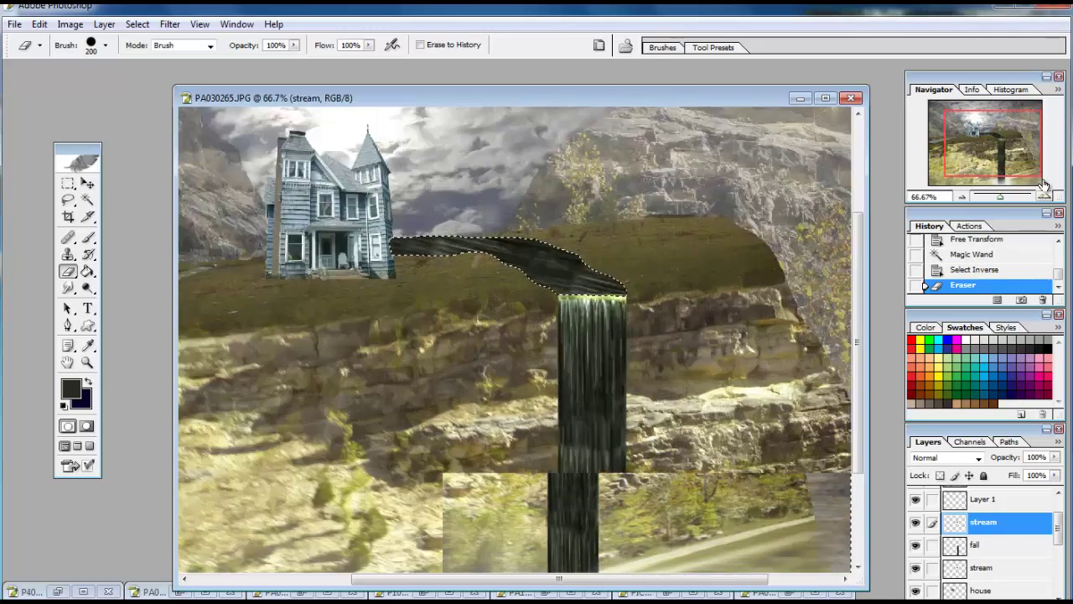
key("ctrl+plus")
key("l")
key("ctrl+d")
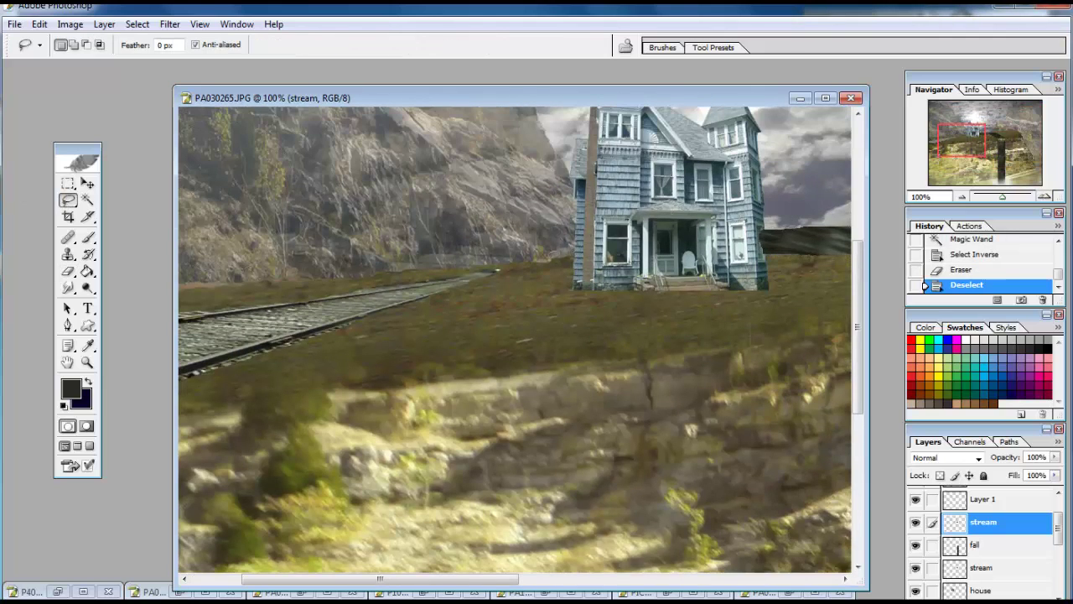
left_click_drag(515, 256, 475, 269)
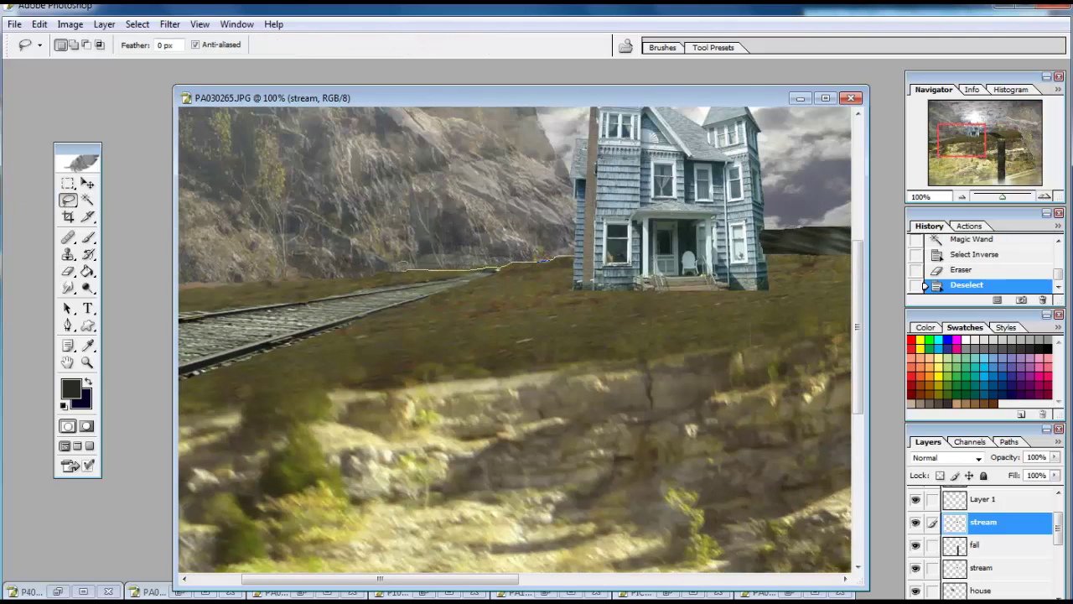
left_click_drag(307, 275, 180, 283)
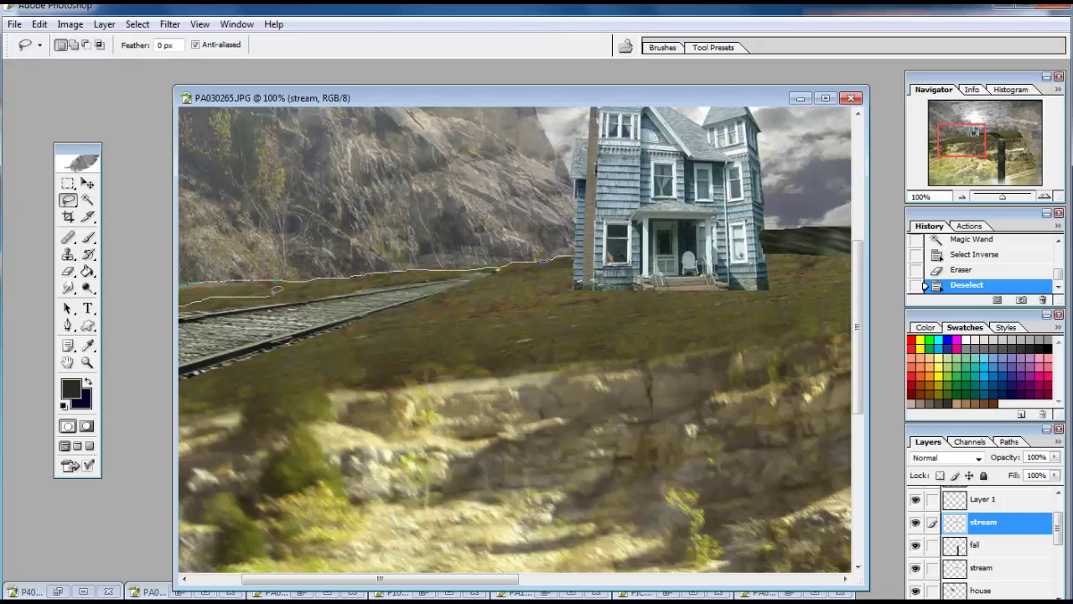
left_click_drag(277, 289, 554, 267)
left_click_drag(1007, 197, 997, 196)
left_click(1010, 546)
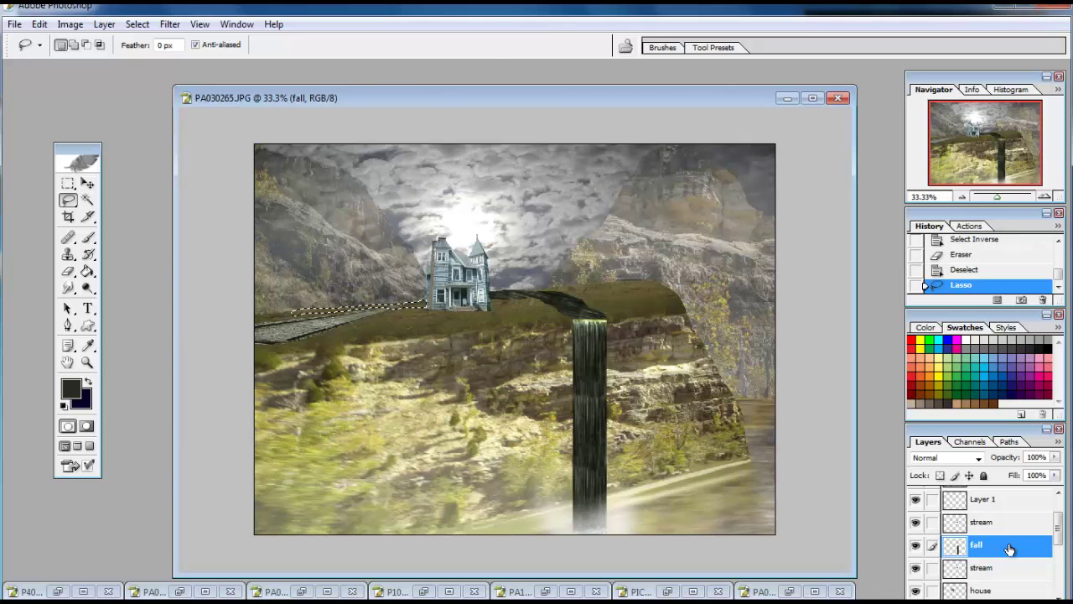
key("ctrl+plus")
key("ctrl+d")
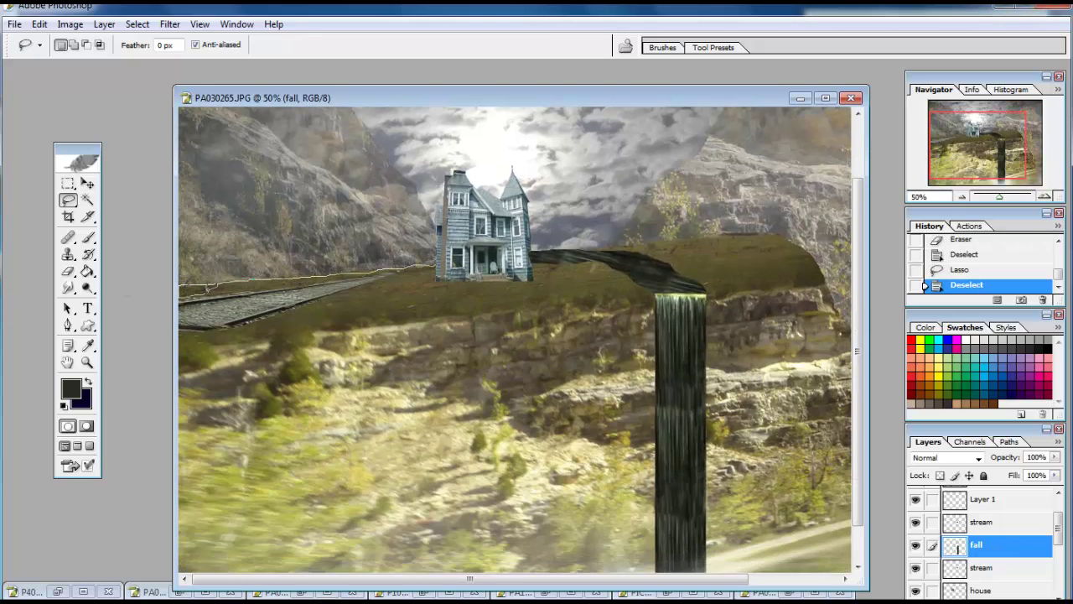
Lasso the ledge edge along the rail tracks and paint it darker, then deselect
left_click_drag(384, 271, 435, 272)
left_click(88, 237)
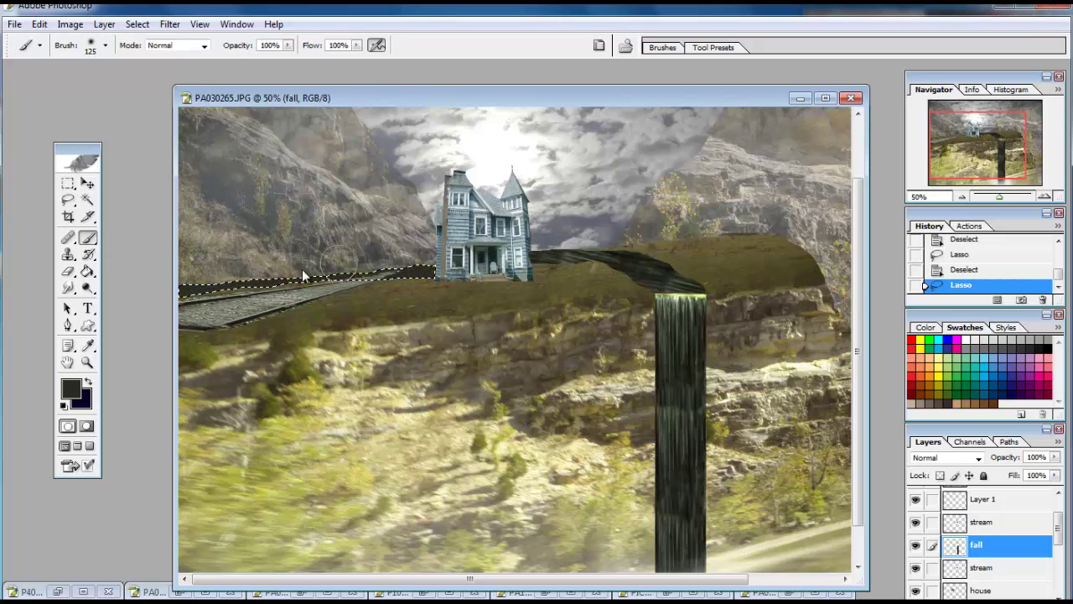
left_click(1031, 521)
left_click_drag(209, 289, 423, 272)
left_click(1006, 545)
key("ctrl+d")
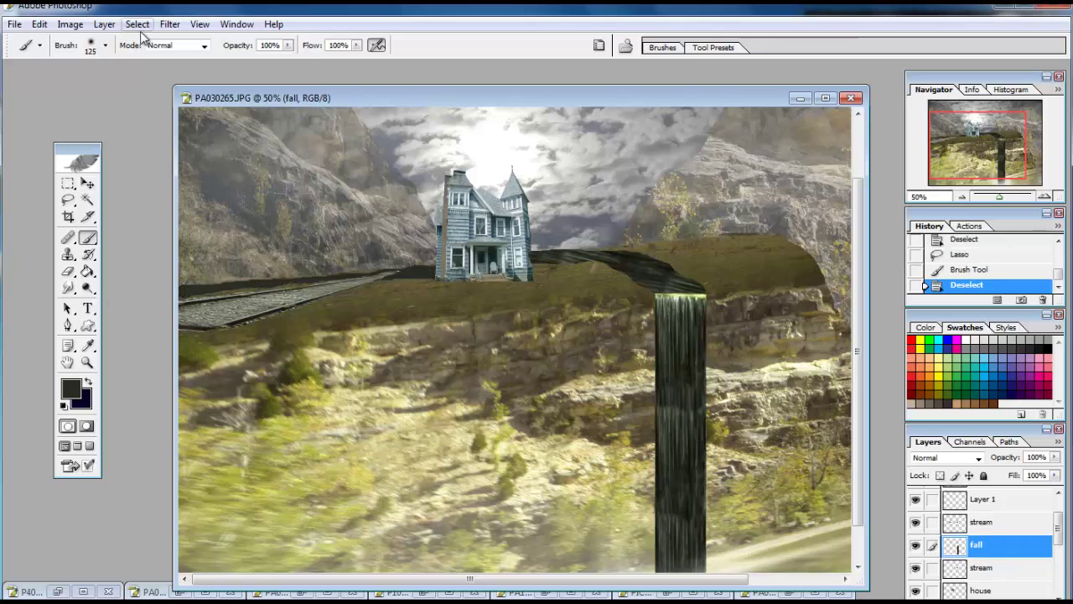
Copy the waterfall to a new layer with Layer via Copy and shift the copy left
left_click(104, 24)
left_click(361, 110)
key("v")
left_click_drag(647, 363, 462, 364)
left_click(1019, 522)
Magic Wand the rail tracks and trial-move the waterfall copy, undoing those moves and deselecting
left_click(87, 200)
left_click(193, 291)
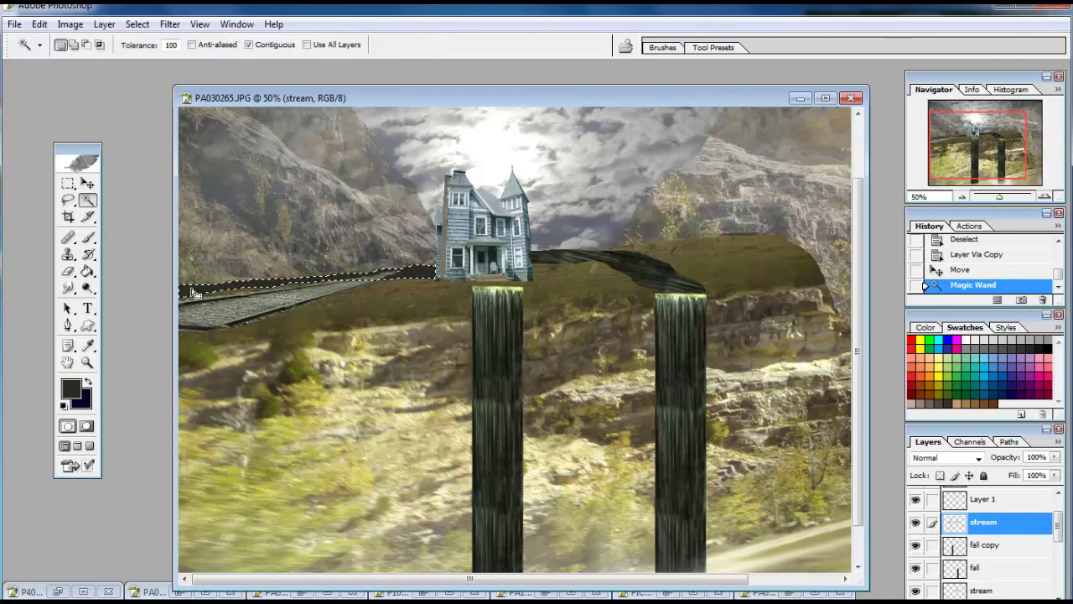
key("v")
key("alt+bracketleft")
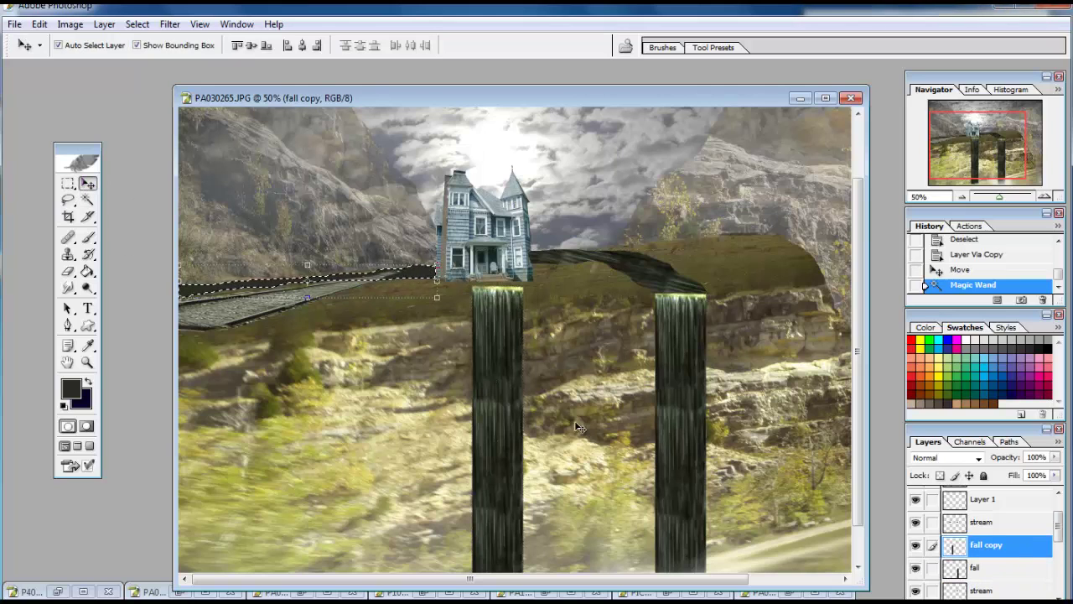
left_click_drag(506, 361, 444, 352)
key("ctrl+z")
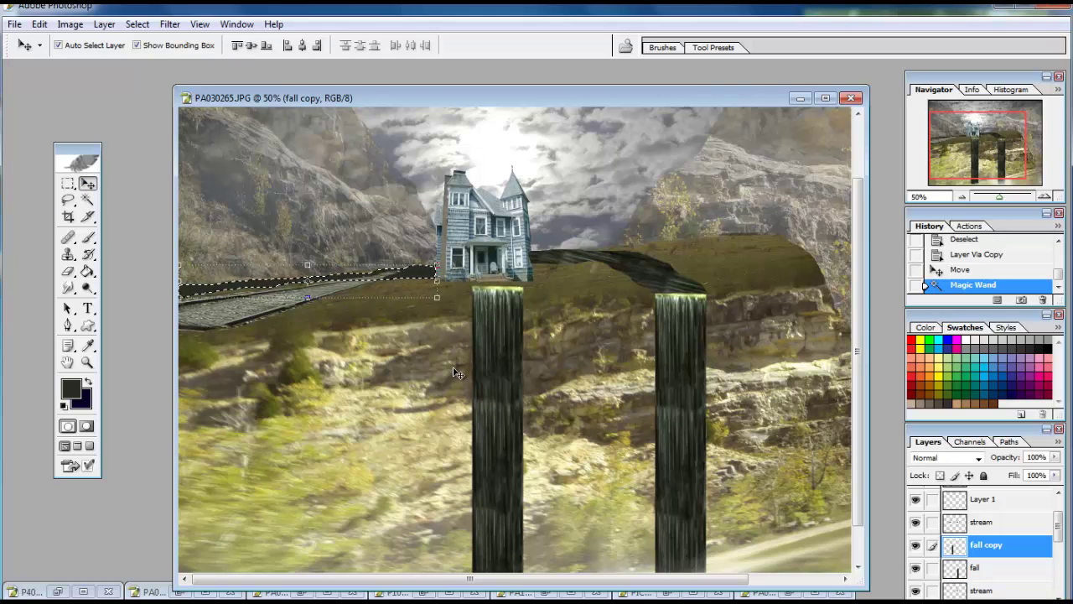
key("ctrl+z")
key("ctrl+z")
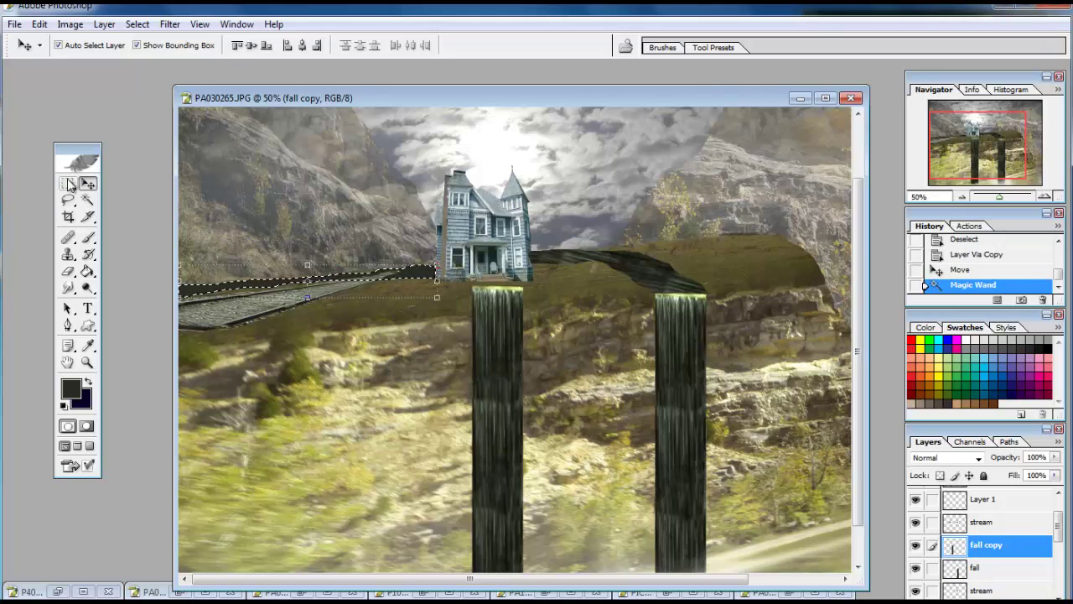
left_click(67, 183)
key("ctrl+d")
key("alt+bracketleft")
key("v")
key("alt+bracketright")
Move and Free Transform the waterfall copy so it lies sideways across the tracks
left_click_drag(501, 358, 356, 361)
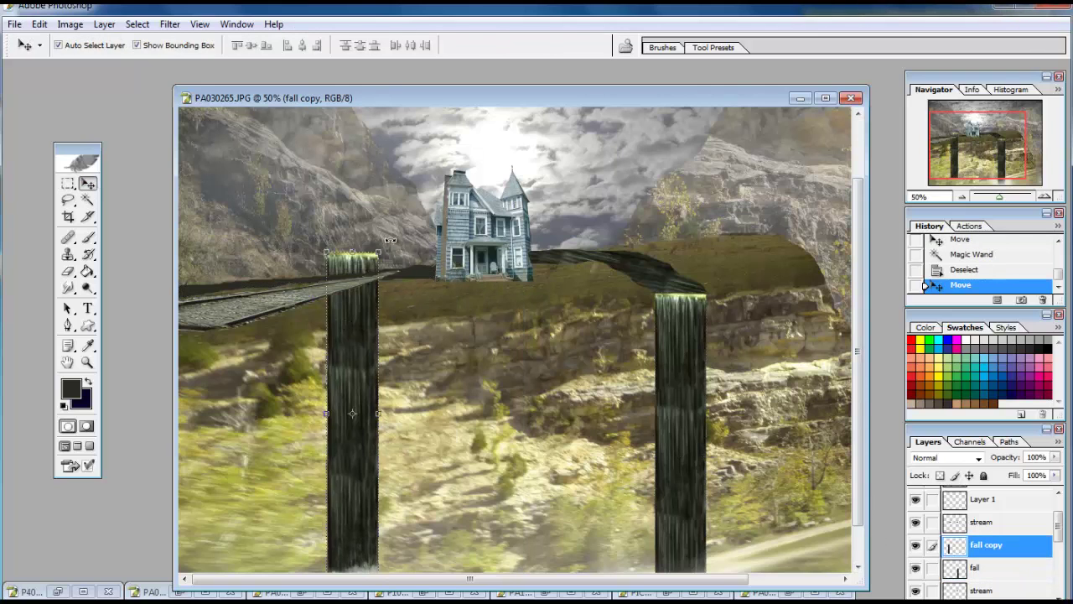
key("ctrl+t")
left_click_drag(394, 587, 520, 470)
left_click_drag(348, 406, 327, 289)
left_click_drag(485, 241, 478, 233)
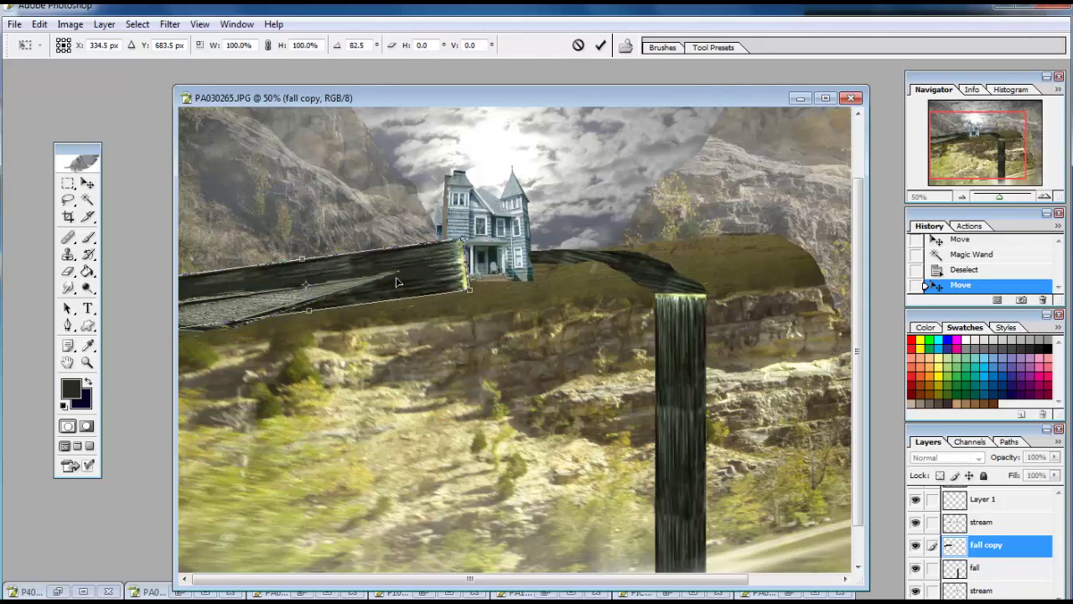
key("Return")
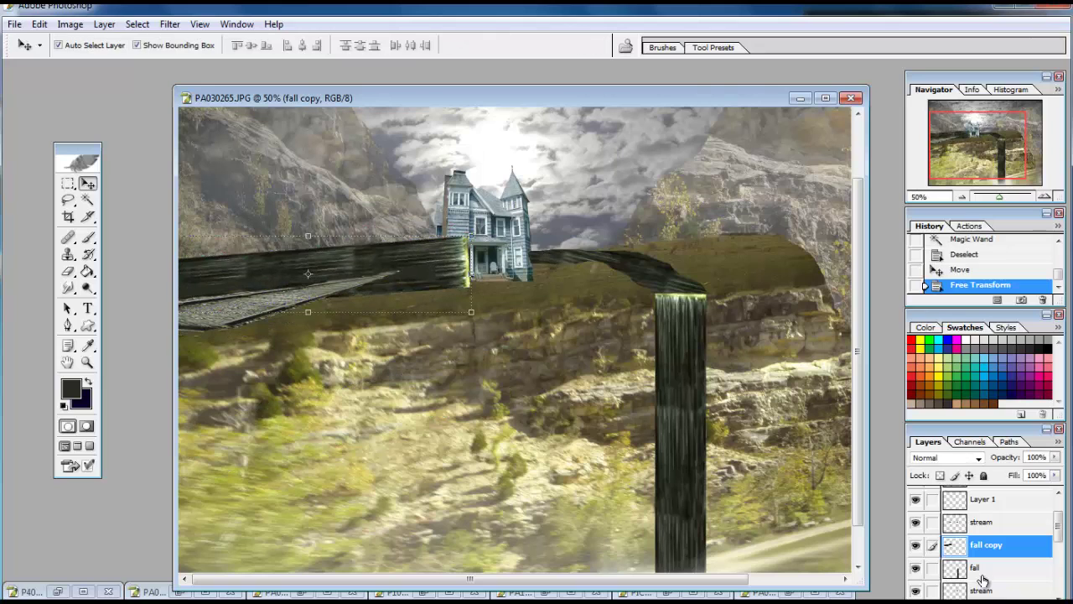
Select the rails on the stream layer, invert, and erase the waterfall copy outside them
left_click(298, 256)
left_click(87, 199)
left_click(208, 300)
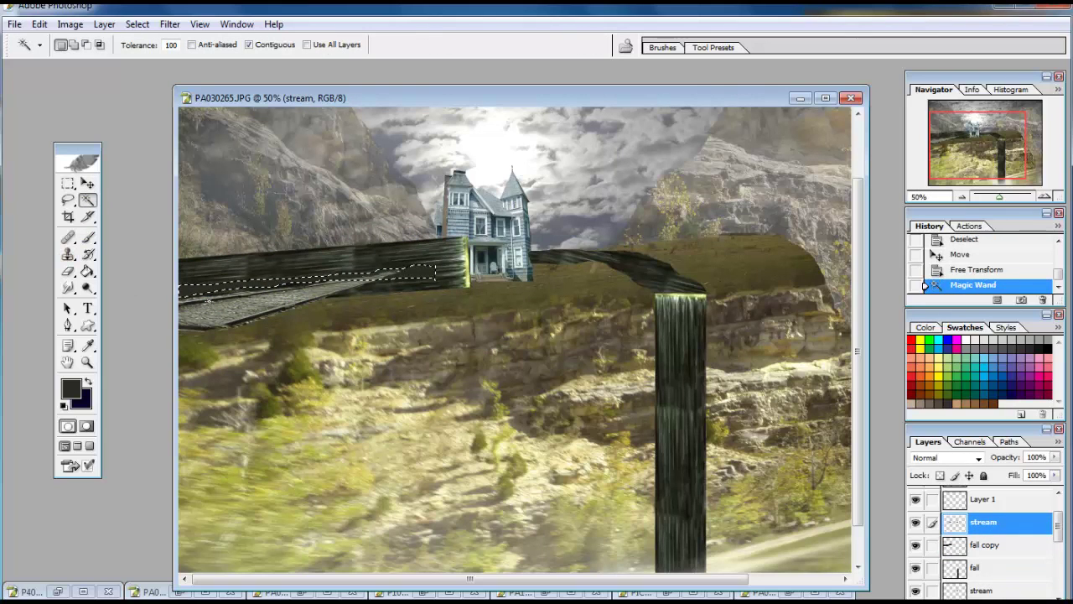
key("ctrl+shift+i")
left_click(998, 568)
left_click(68, 270)
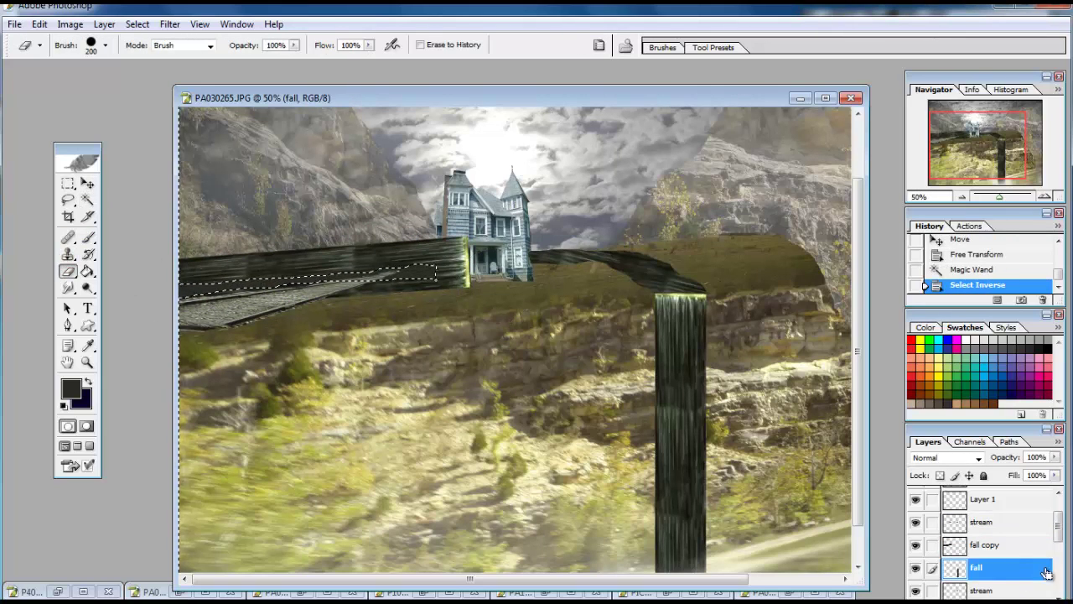
left_click(986, 544)
left_click_drag(372, 268, 243, 369)
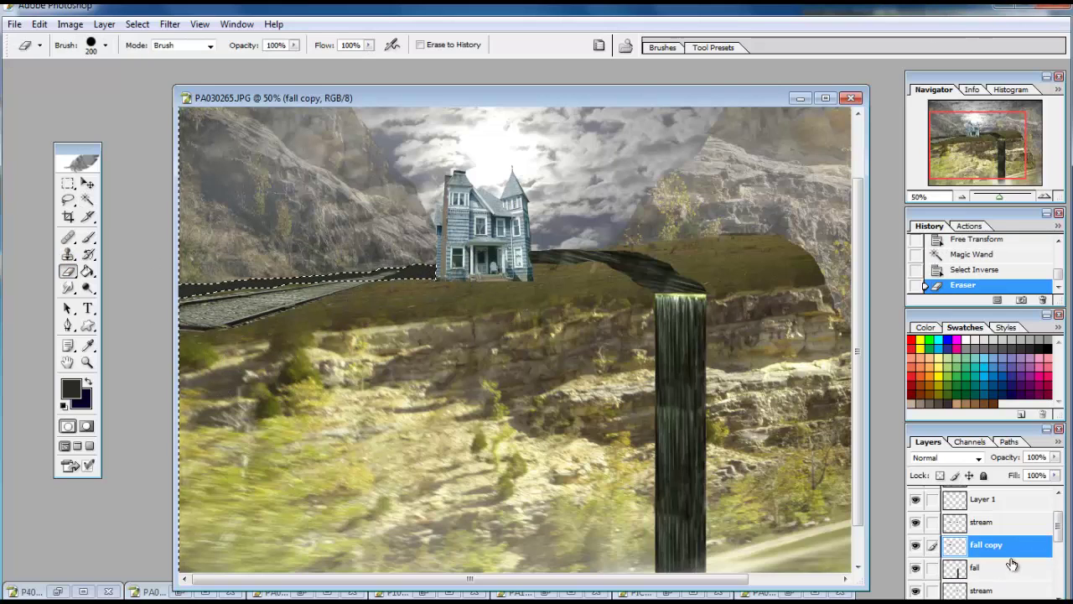
Check the result by toggling the stream layer, deselect, and erase stray pixels near the track
left_click(983, 522)
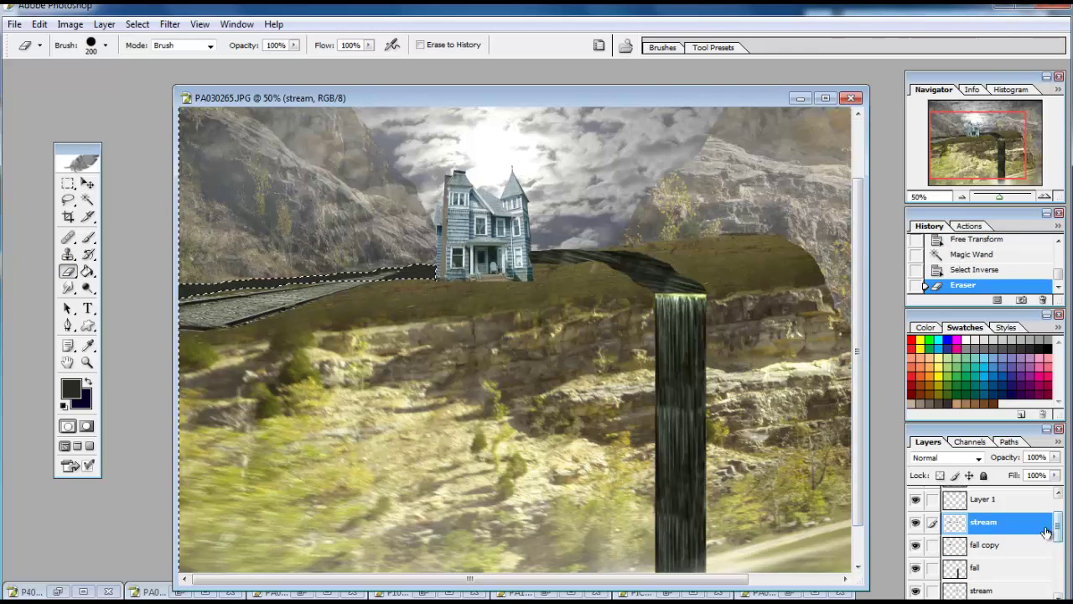
left_click_drag(1058, 528, 1058, 537)
left_click(915, 509)
left_click(915, 509)
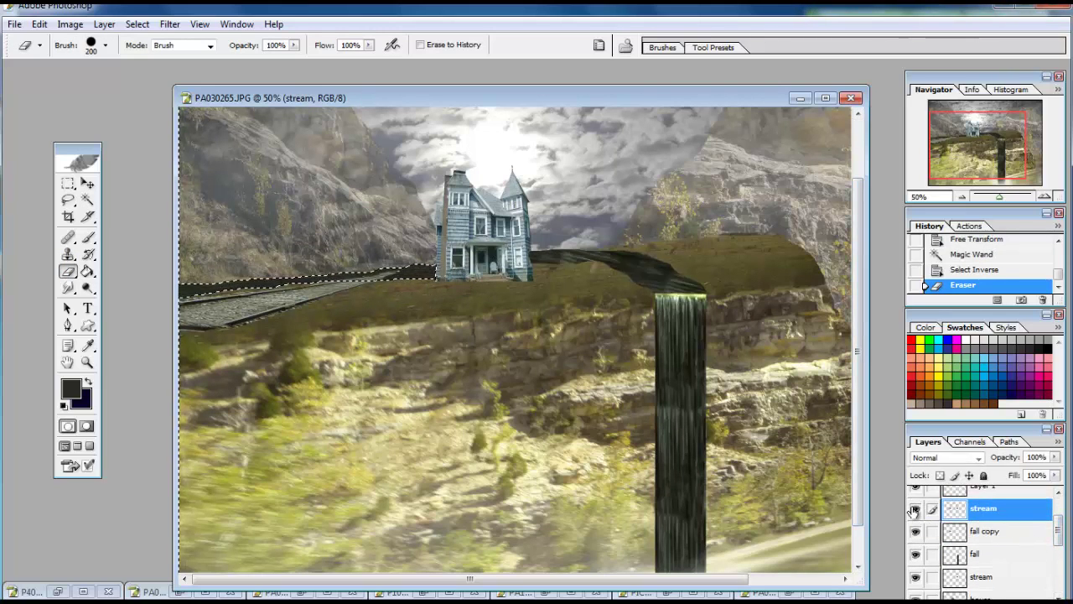
key("ctrl+d")
left_click(282, 291)
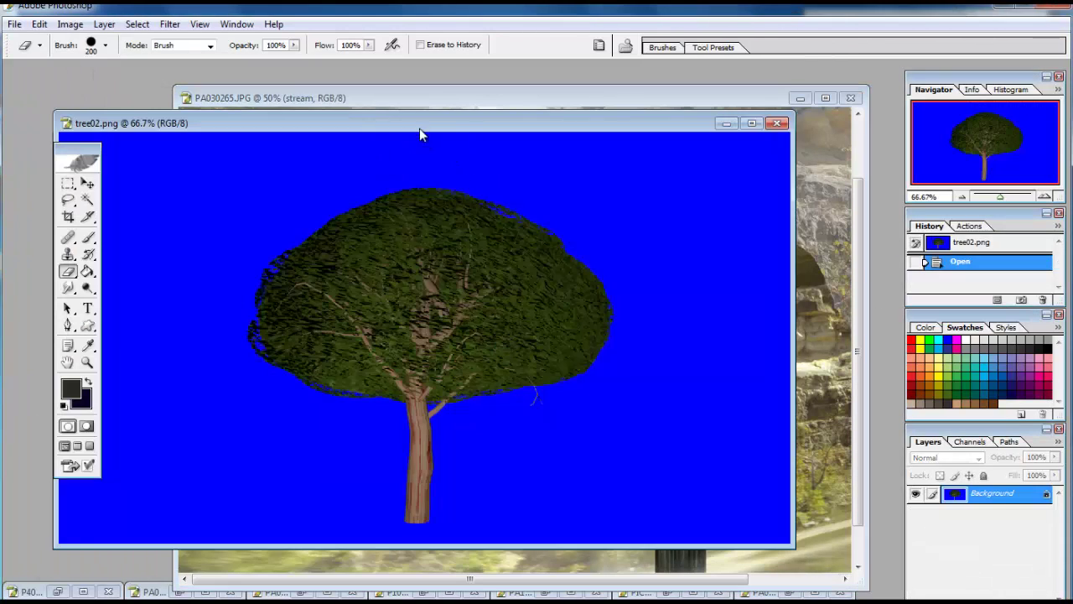
Turn the Background into a layer named 'tree' and select everything except the blue background
double_click(981, 493)
type("tree")
key("Return")
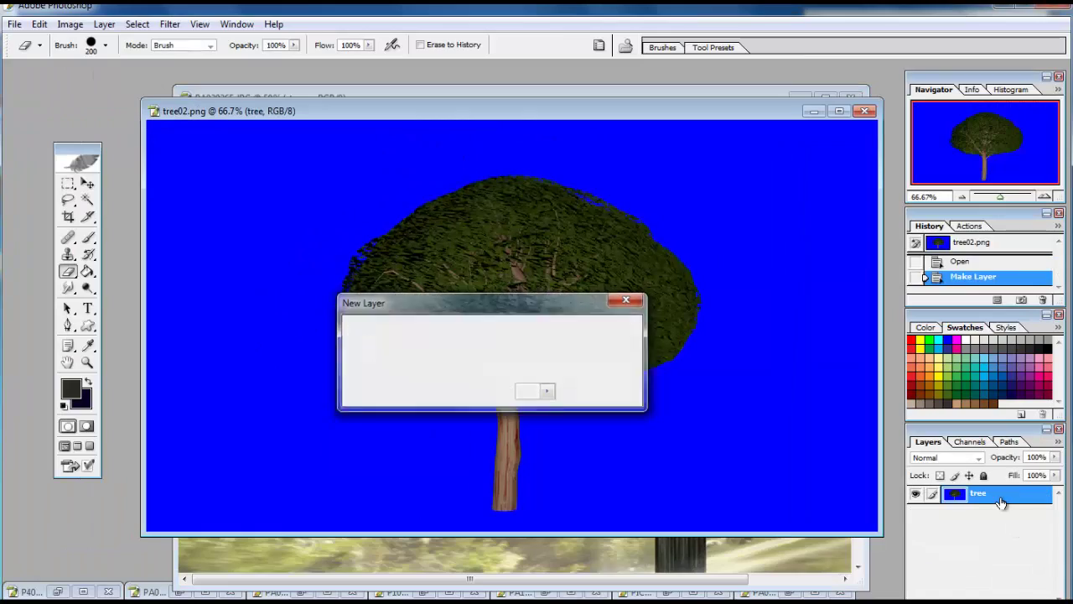
key("w")
left_click(404, 321)
key("ctrl+shift+i")
Erase the blue background on both sides of the tree
key("e")
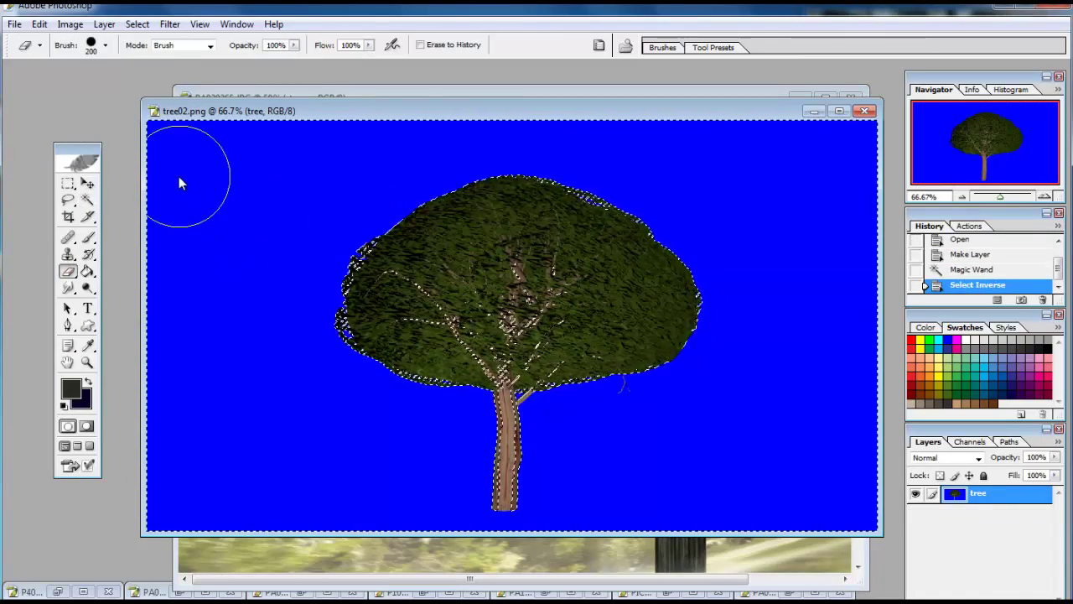
left_click_drag(192, 172, 504, 117)
mouse_move(352, 402)
left_mouse_down()
mouse_move(755, 336)
mouse_move(575, 271)
left_mouse_up()
key("ctrl+alt+z")
left_click_drag(209, 277, 252, 168)
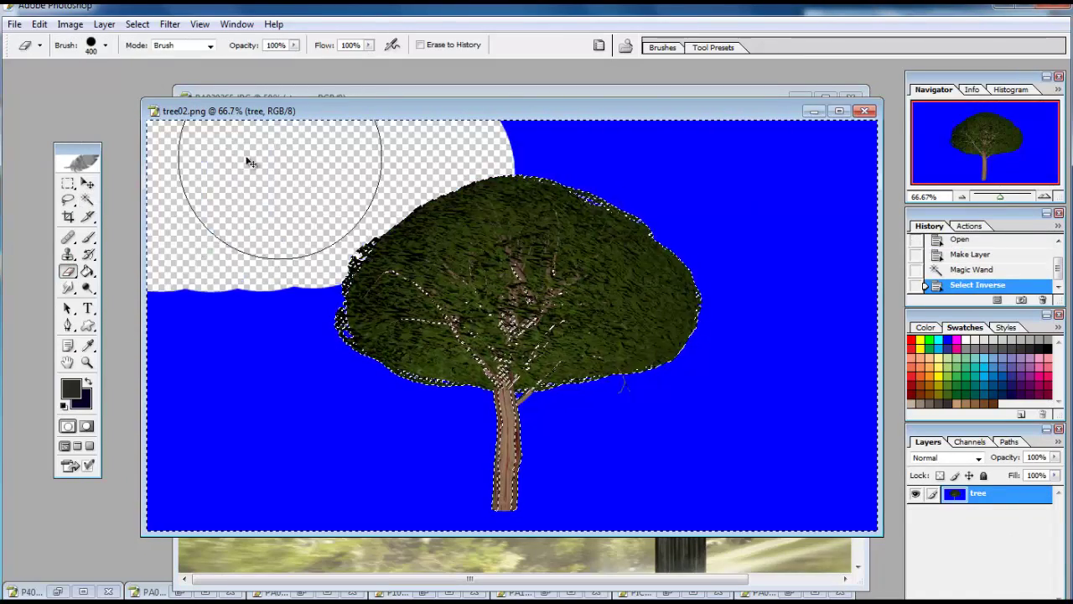
mouse_move(712, 252)
left_mouse_down()
mouse_move(779, 404)
mouse_move(431, 192)
mouse_move(252, 444)
left_mouse_up()
key("bracketleft")
key("bracketleft")
key("bracketleft")
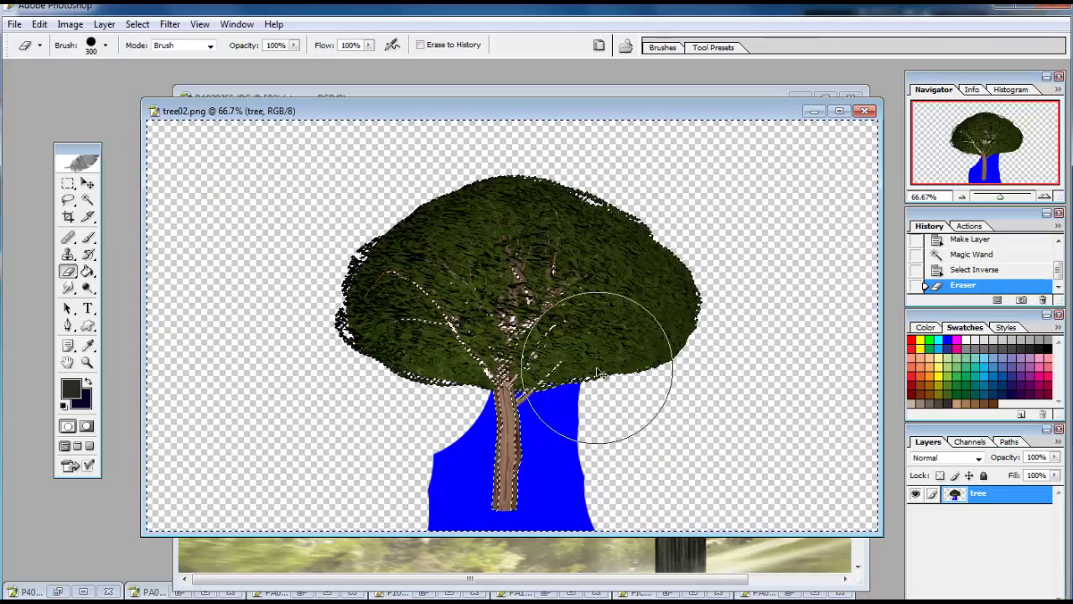
Select the leftover blue around the trunk and erase it
key("ctrl+d")
key("w")
left_click(570, 491)
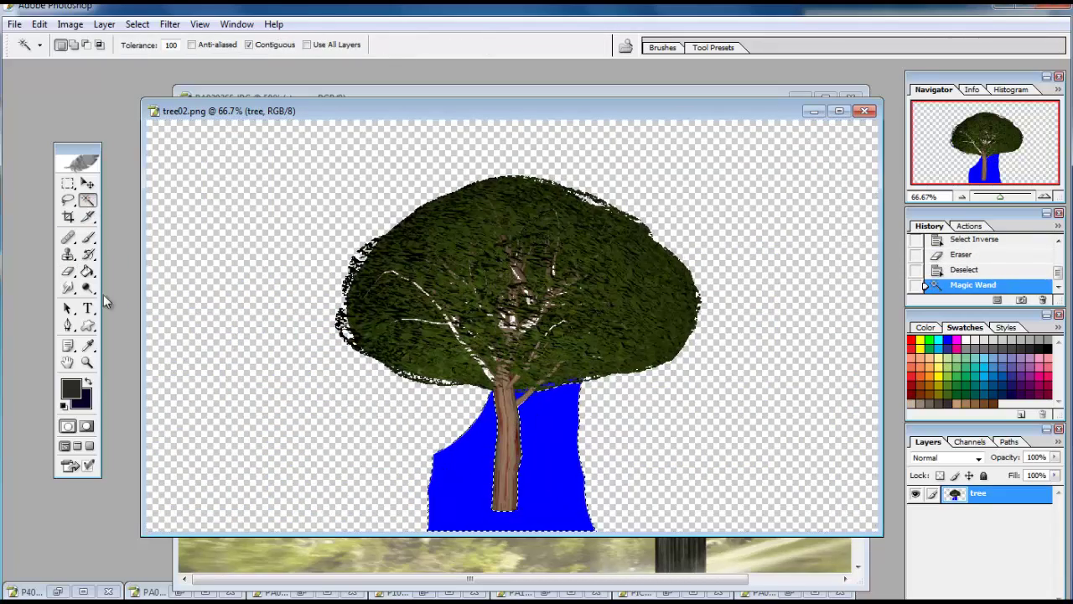
left_click(88, 237)
left_click(68, 271)
left_click_drag(616, 438, 503, 470)
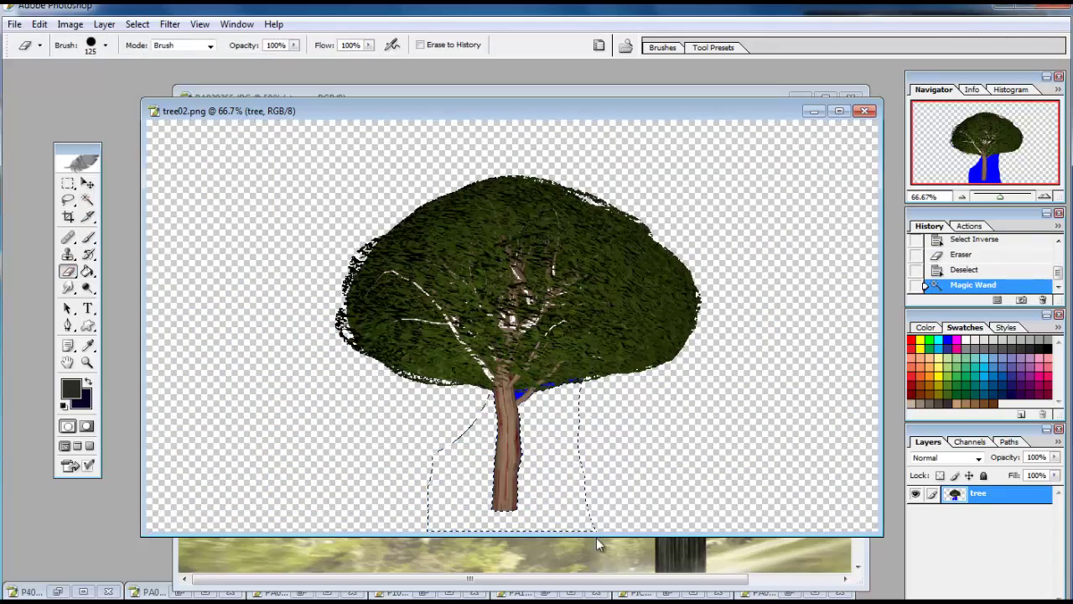
key("w")
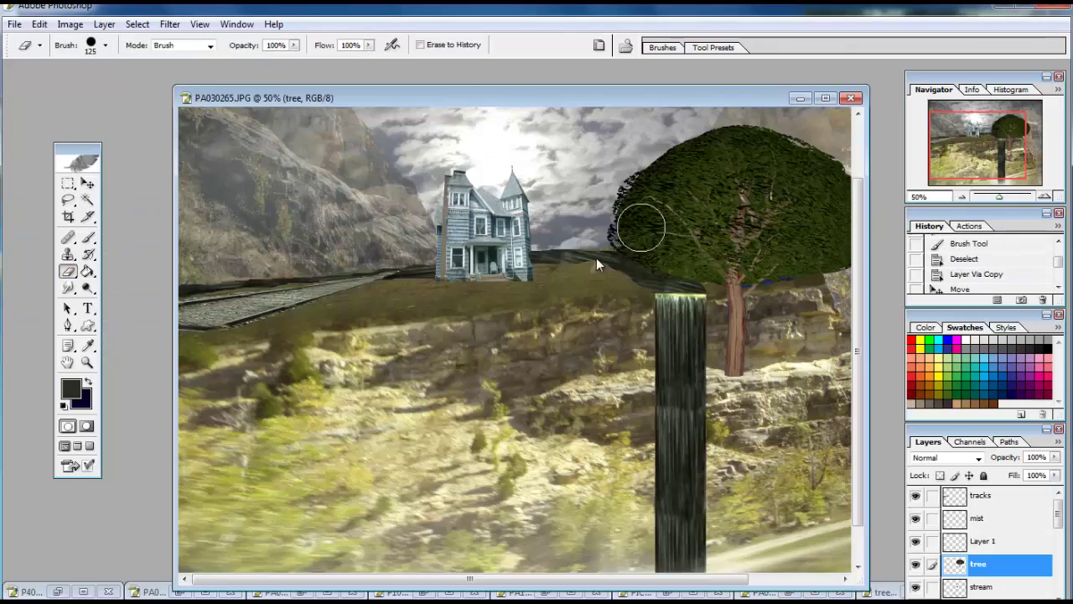
Drag the tree into the cliff composite and scale it down to fit the ledge
key("v")
left_click_drag(643, 223, 478, 278)
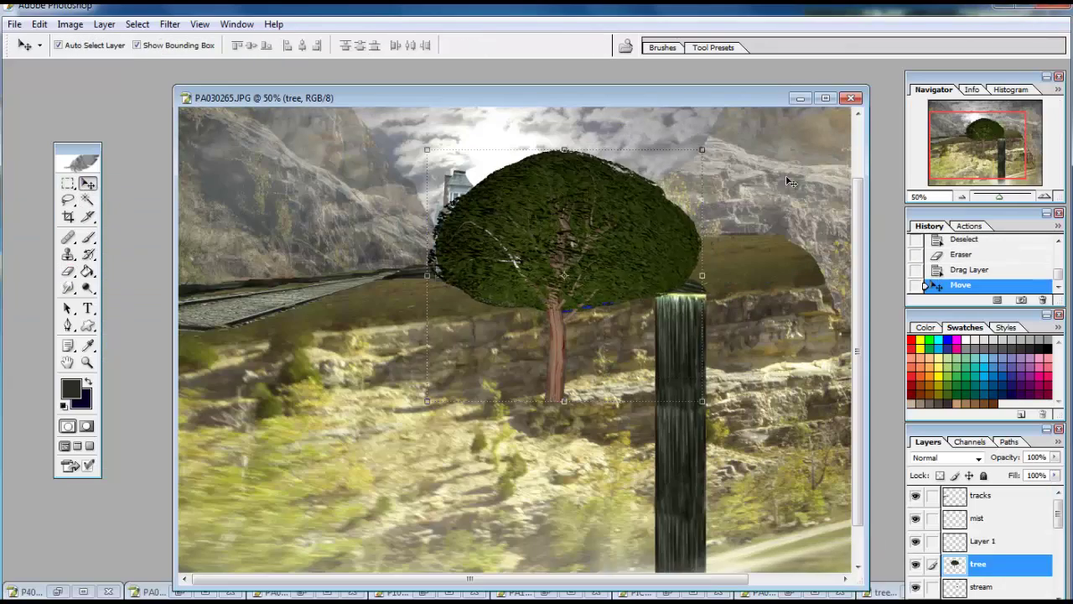
key("ctrl+t")
mouse_move(680, 161)
left_mouse_down()
mouse_move(533, 317)
mouse_move(618, 200)
left_mouse_up()
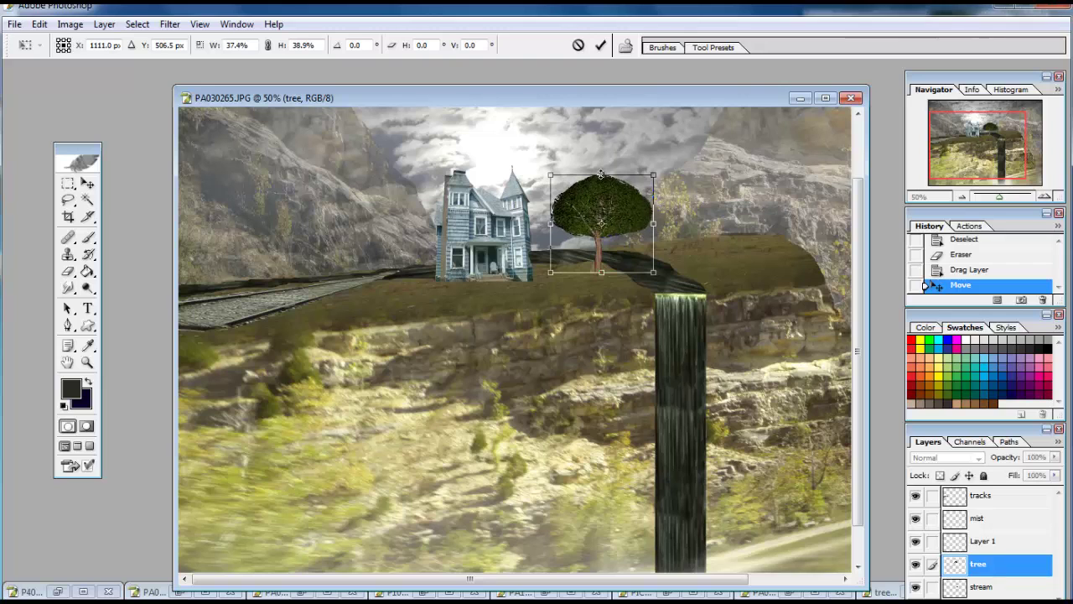
key("Return")
Copy the tree to a new layer and rotate the copy onto the waterfall top
left_click(104, 23)
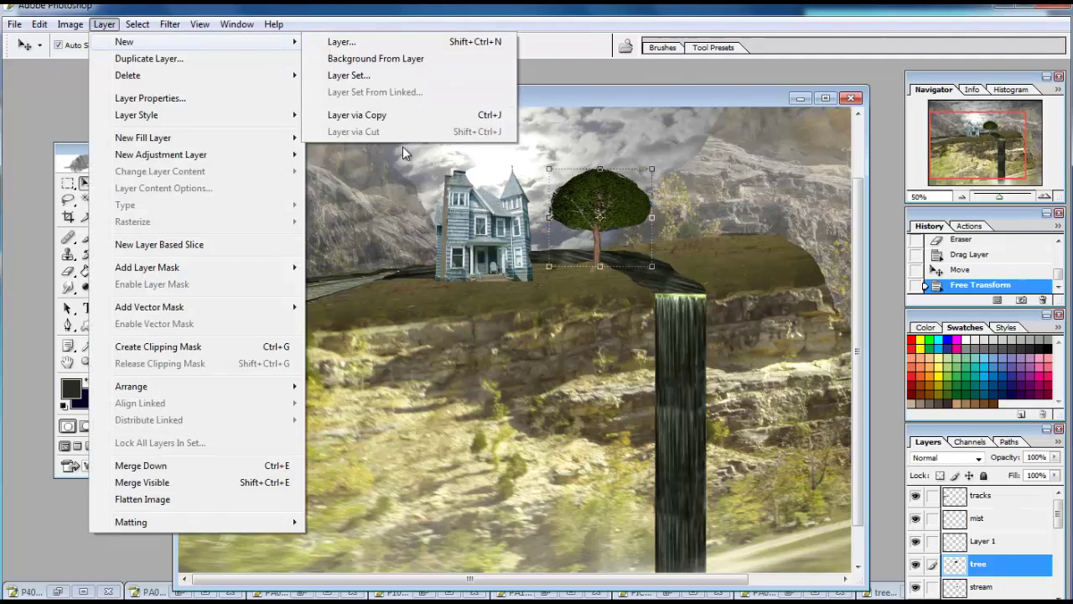
left_click(360, 113)
key("ctrl+t")
mouse_move(688, 157)
left_mouse_down()
mouse_move(701, 182)
mouse_move(656, 307)
left_mouse_up()
left_click_drag(599, 218, 643, 275)
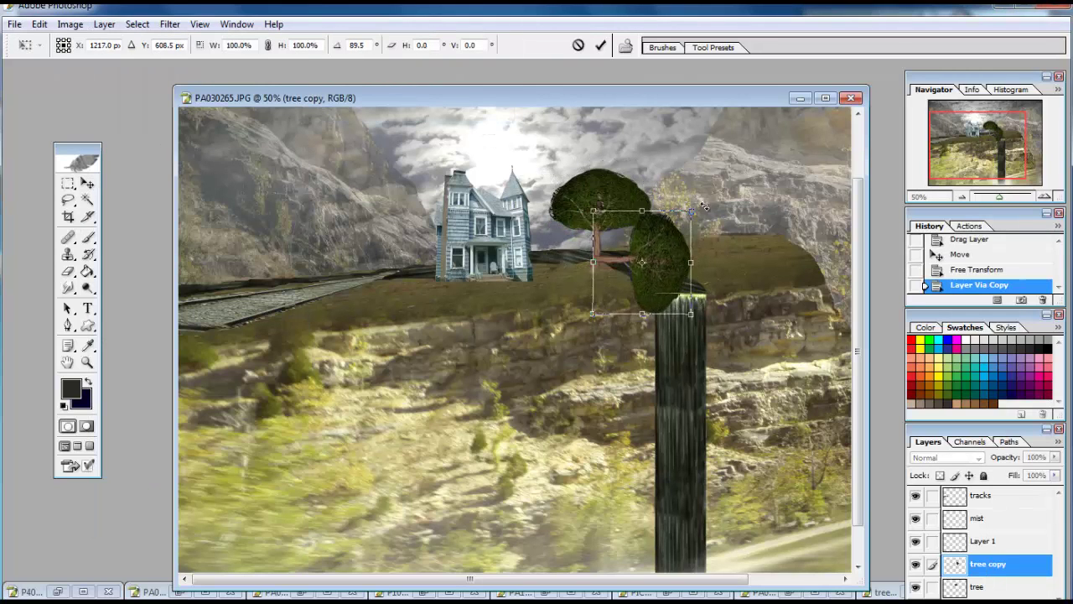
key("Return")
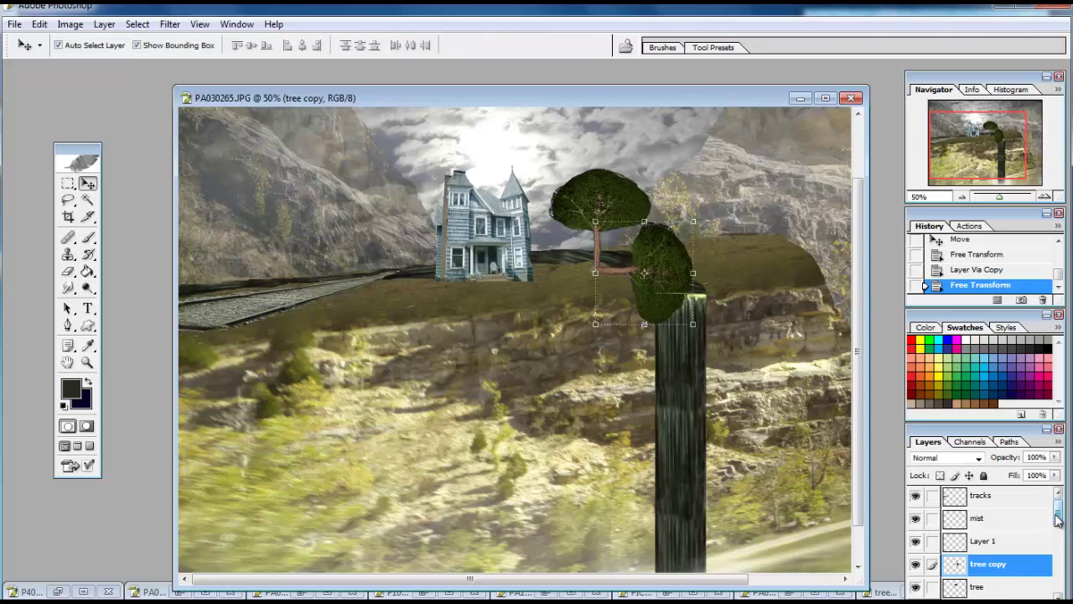
Select the stream's dark band, invert it, and erase the tree copy where it covers the stream
left_click_drag(1058, 520, 1058, 537)
left_click(1013, 538)
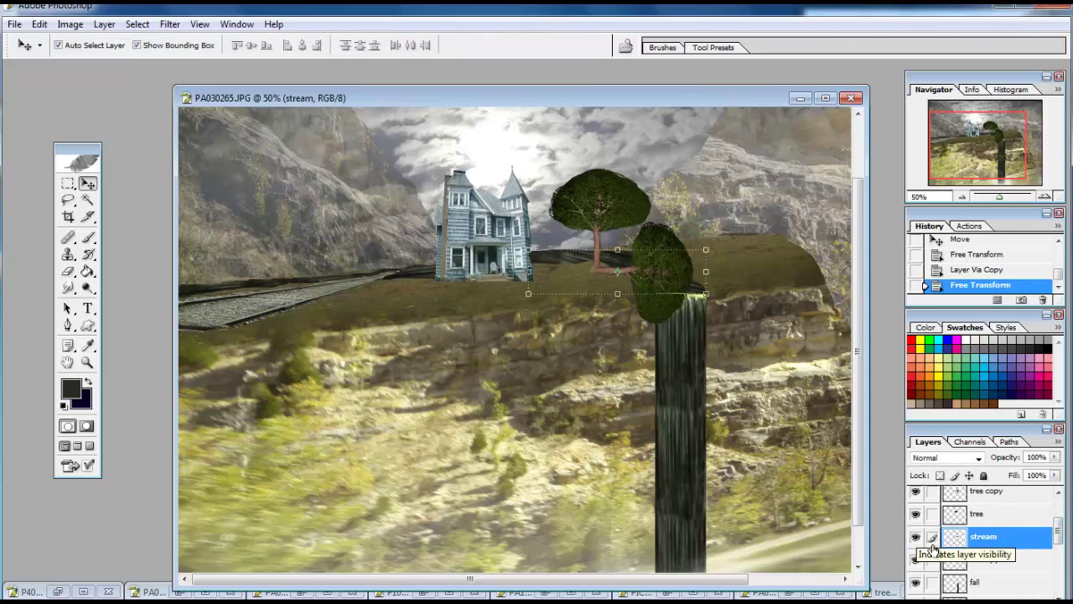
left_click(915, 513)
left_click(915, 491)
key("w")
left_click(638, 276)
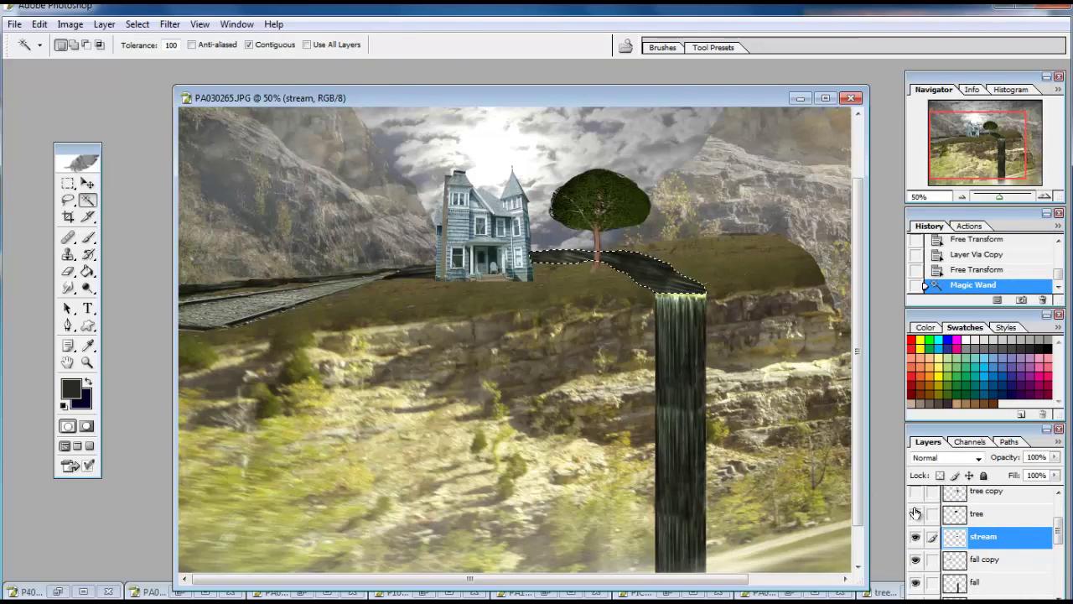
left_click(916, 491)
left_click(1006, 523)
key("ctrl+shift+i")
left_click(67, 273)
key("alt+bracketright")
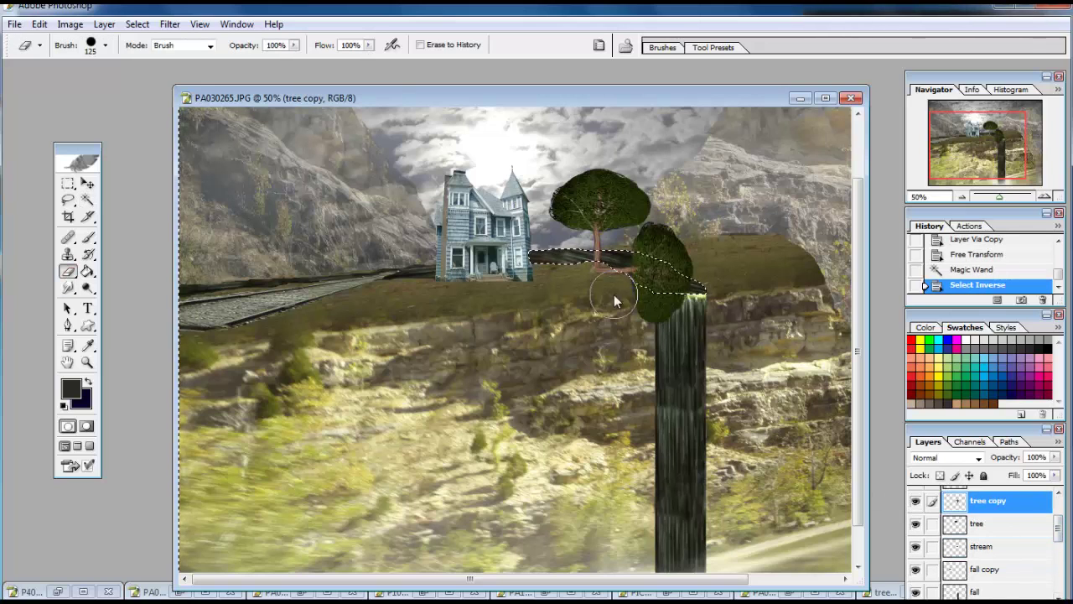
left_click(703, 358)
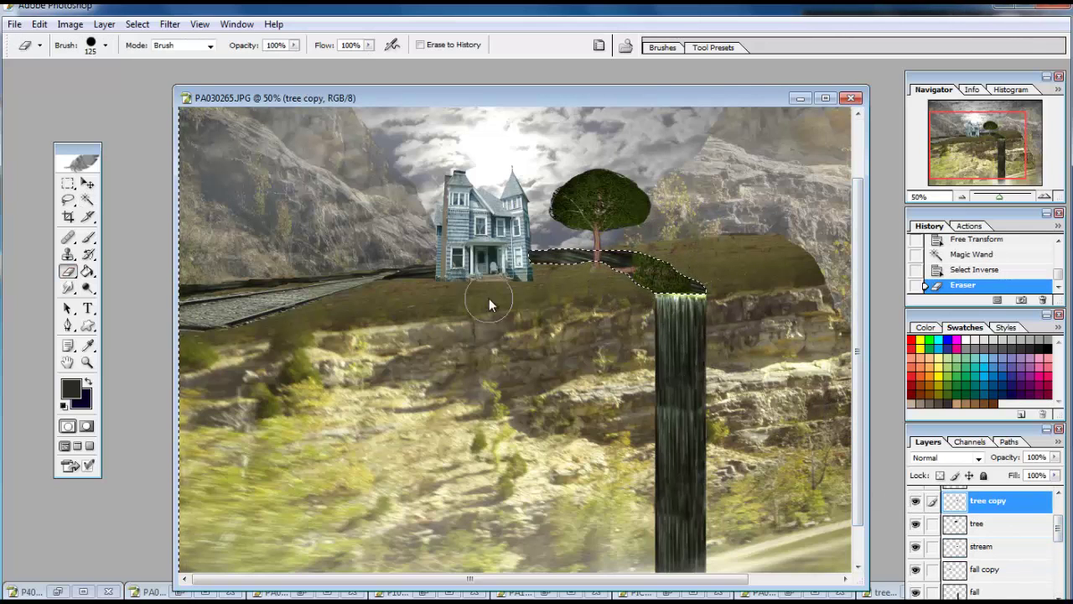
key("ctrl+d")
Apply a Motion Blur with value 16 to the tree copy and bring back the tree02.png document
left_click(170, 24)
mouse_move(190, 154)
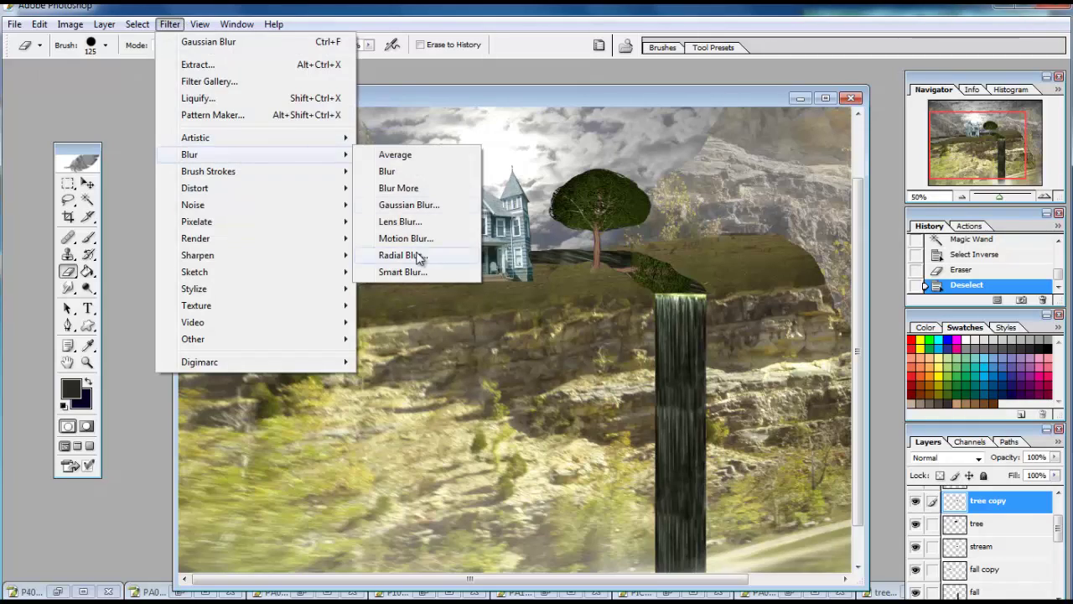
left_click(394, 238)
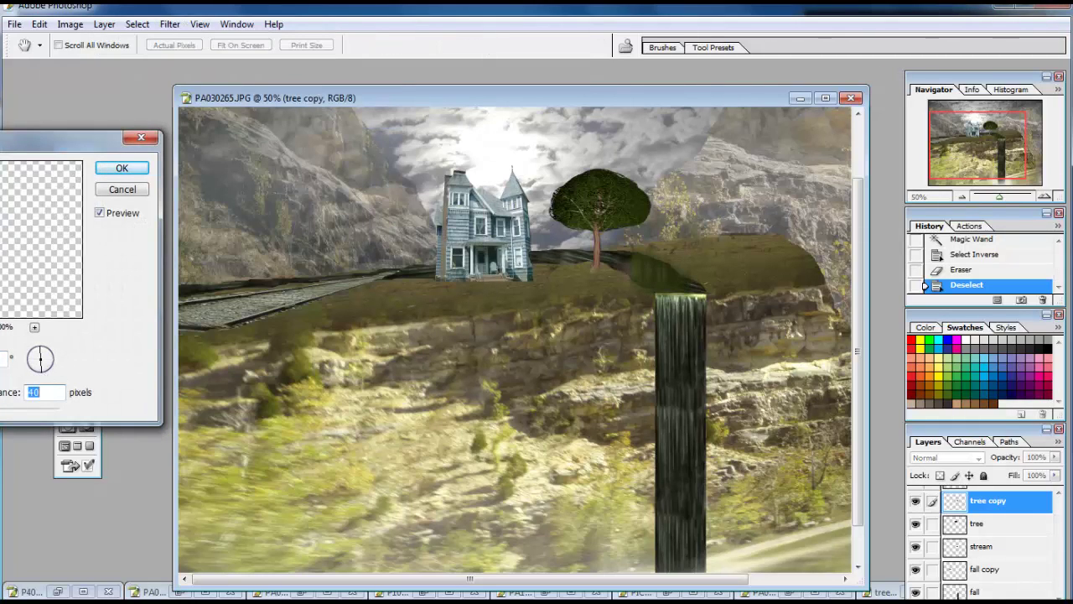
type("23")
left_click(52, 368)
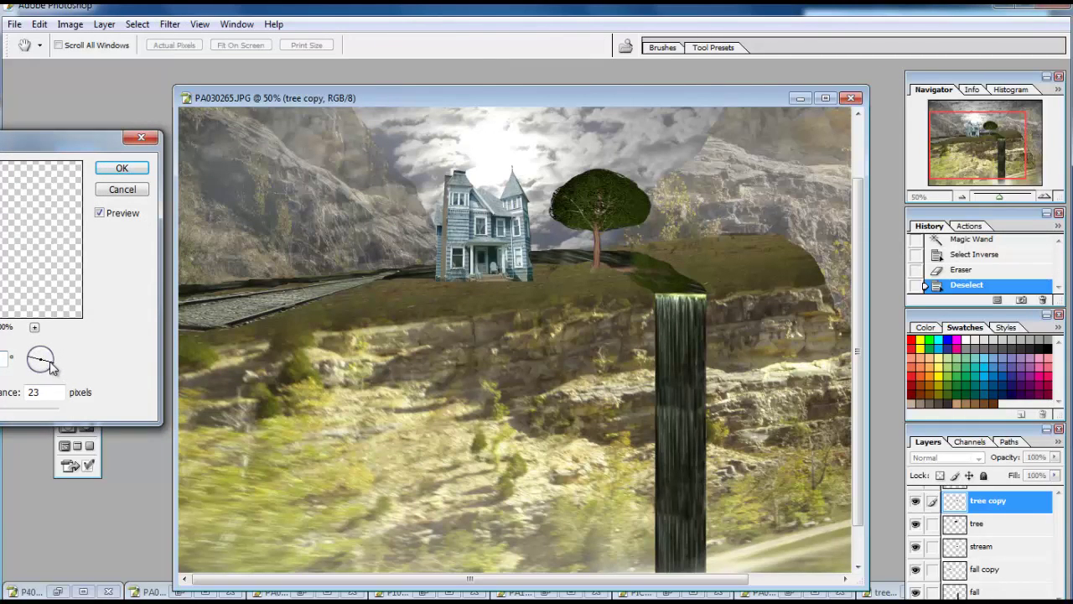
type("16")
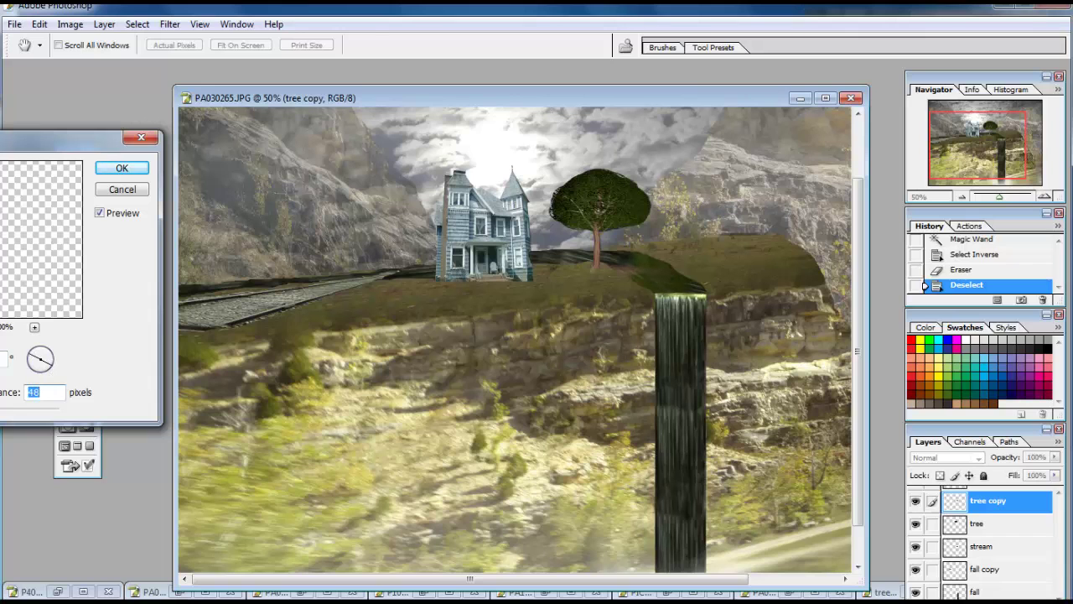
left_click(141, 171)
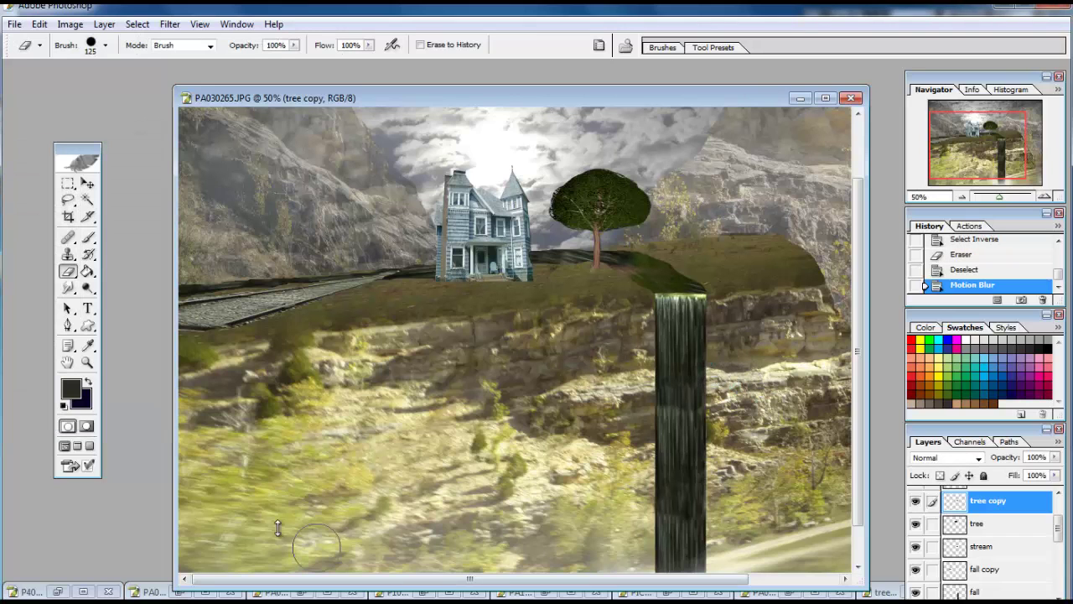
left_click(30, 591)
left_click(884, 592)
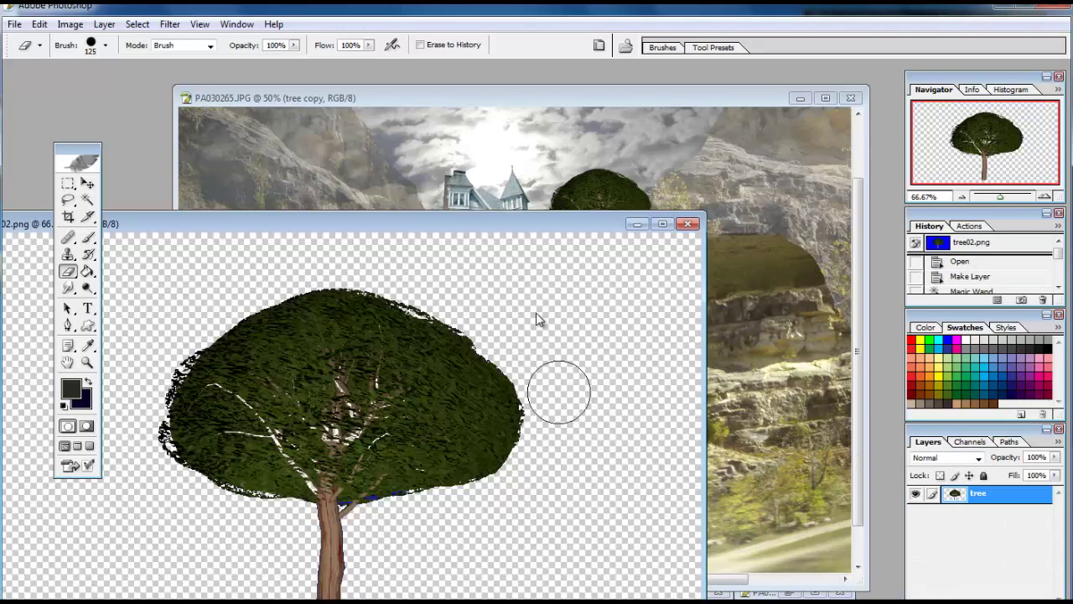
Bring in the tree, shrink it left of the house, and move its layer to the top
mouse_move(539, 318)
left_mouse_down()
mouse_move(754, 319)
mouse_move(481, 295)
left_mouse_up()
key("v")
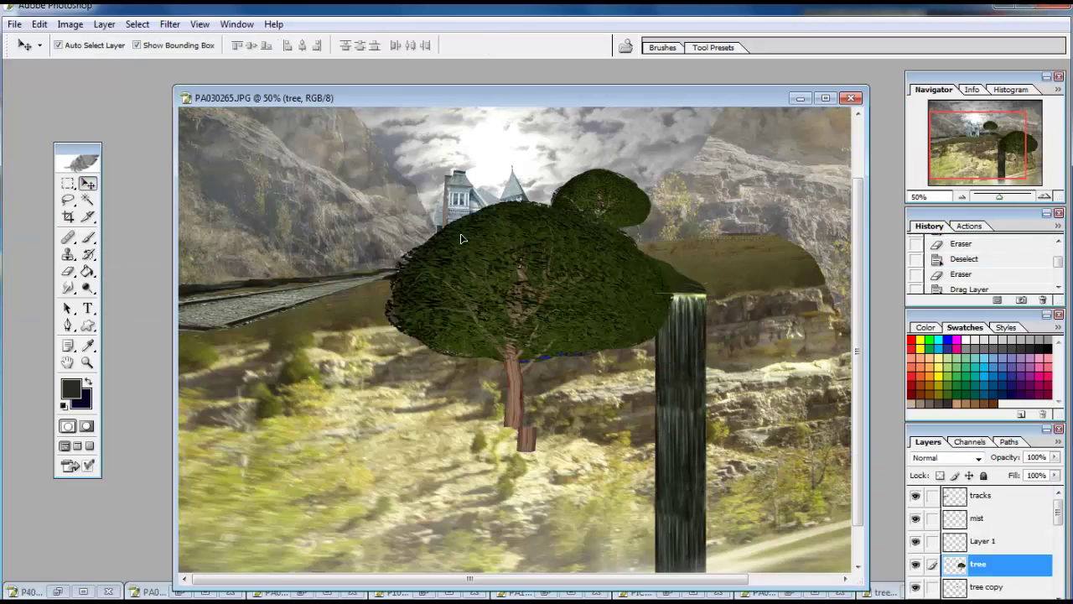
mouse_move(646, 204)
left_mouse_down()
mouse_move(387, 363)
mouse_move(427, 236)
left_mouse_up()
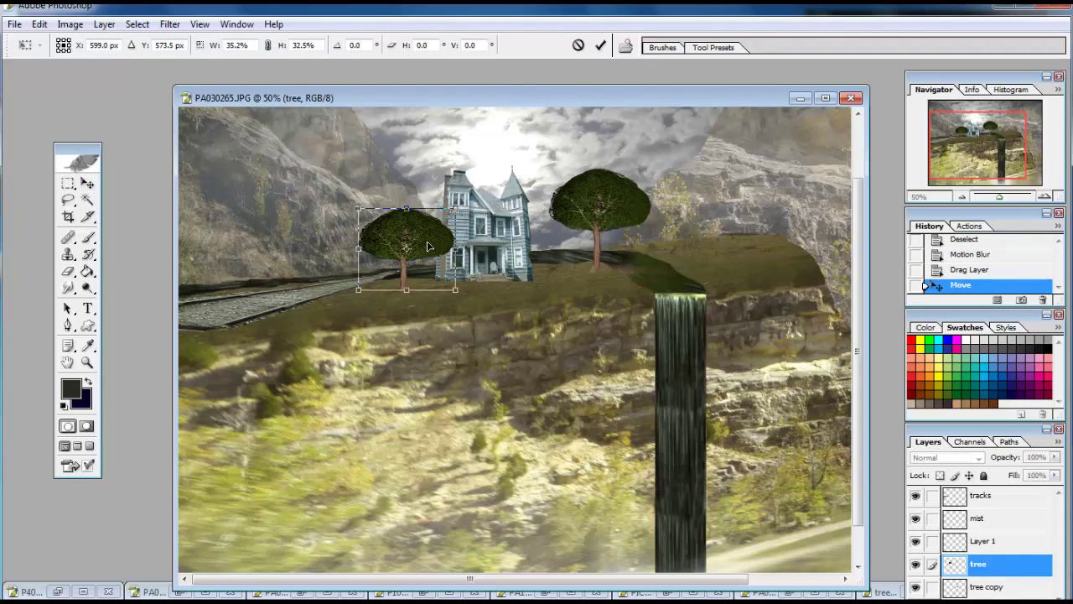
key("Return")
left_click_drag(986, 495, 986, 489)
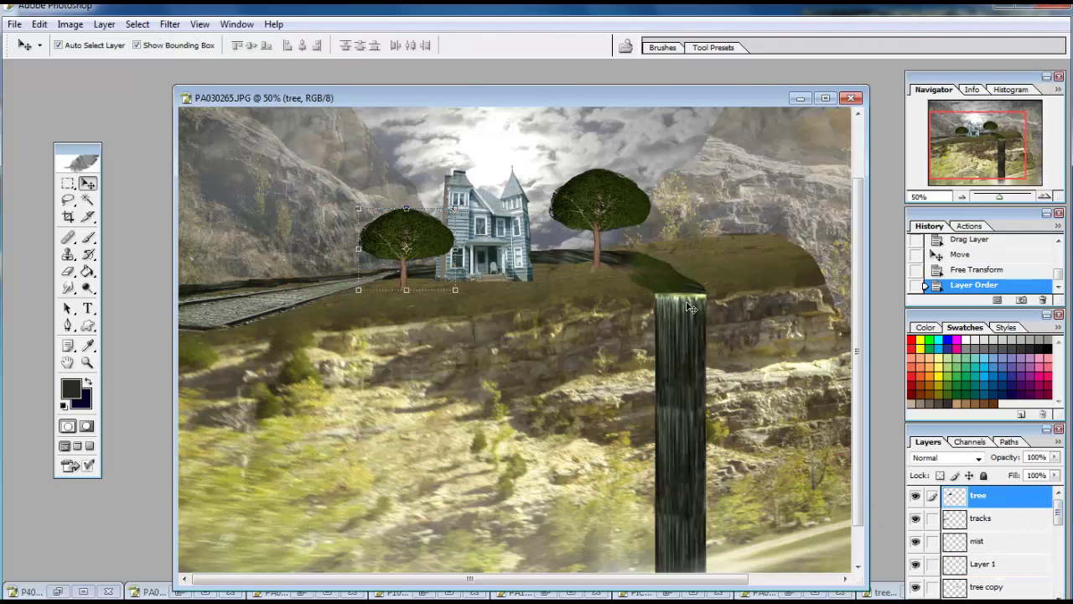
Darken the house with a Curves adjustment
left_click(487, 227)
left_click(69, 23)
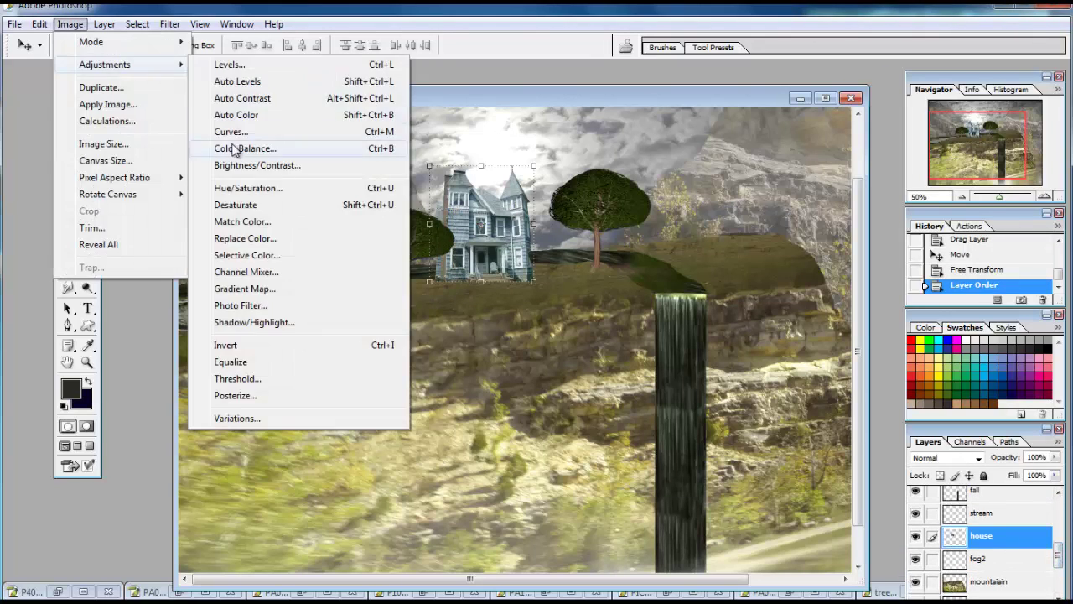
left_click(230, 132)
left_click_drag(839, 271, 838, 268)
key("Return")
Merge the linked tree layers, then try Curves on the tree and cancel it
left_click(998, 503)
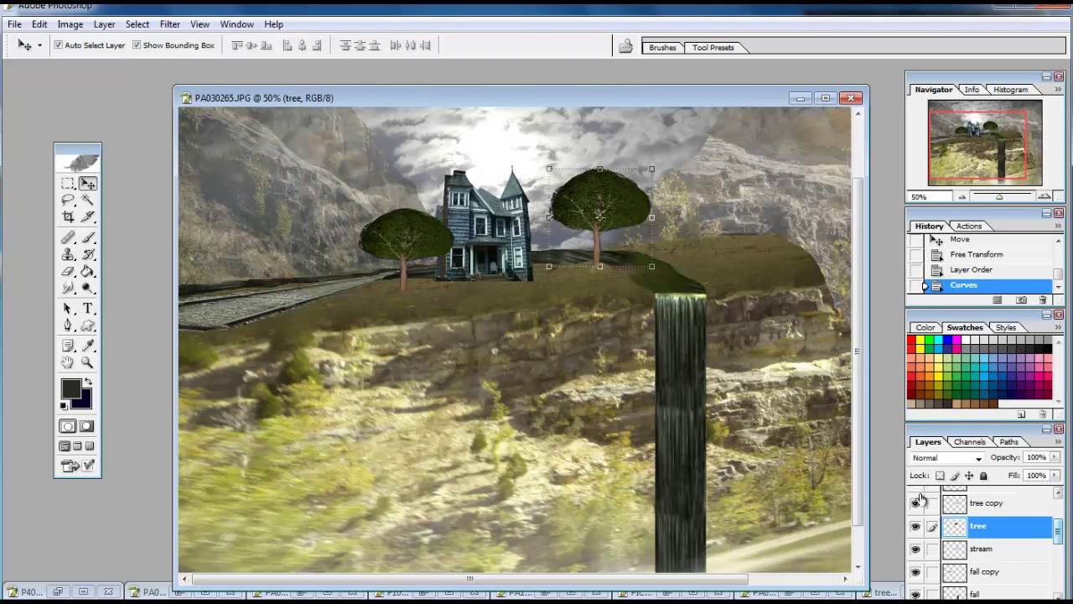
left_click(103, 23)
left_click(143, 465)
left_click(104, 23)
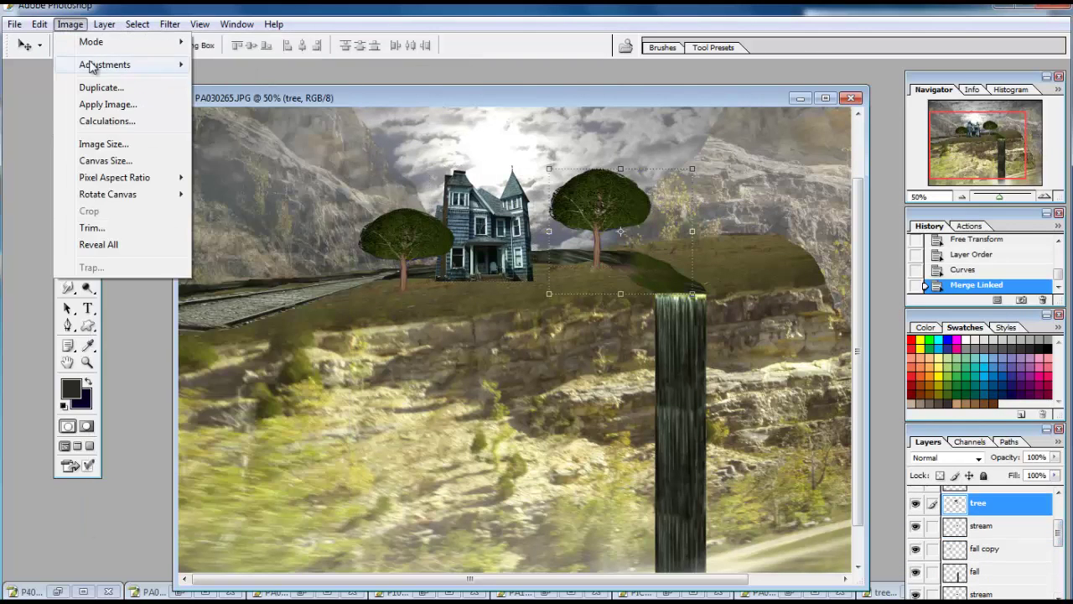
left_click(210, 133)
left_click_drag(801, 274, 836, 271)
left_click(950, 201)
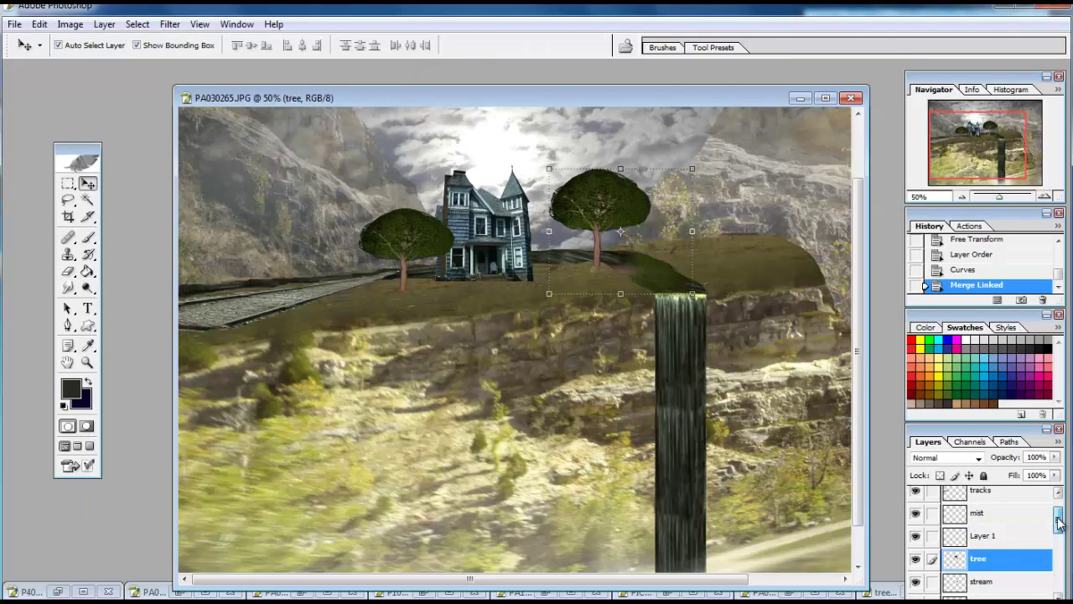
scroll(1058, 513, "up", 3)
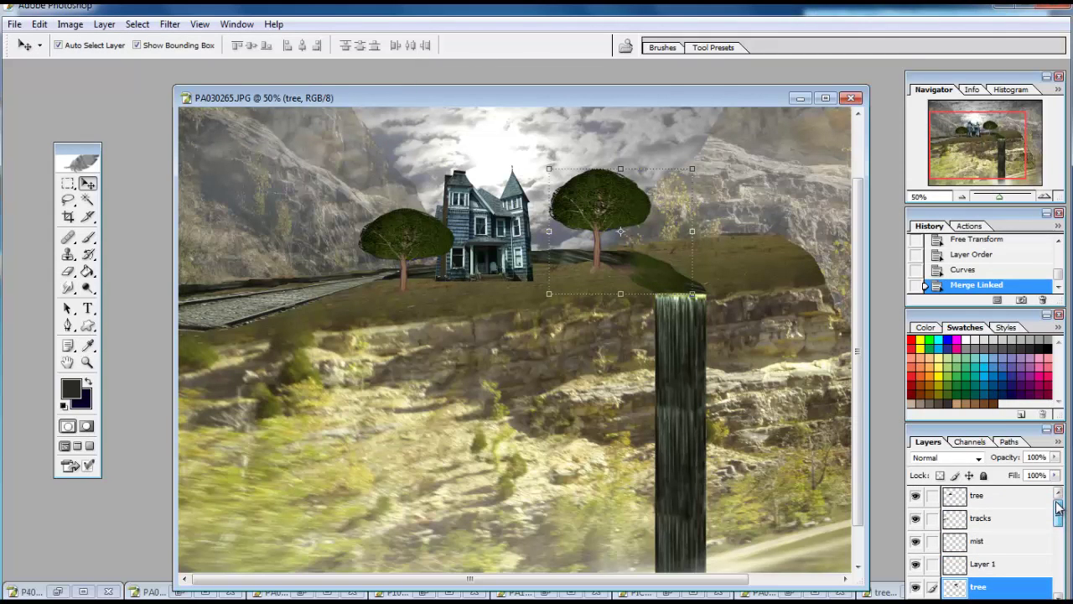
Darken the tree with Curves, then start a Curves darkening on the left tree
left_click(70, 23)
left_click(214, 132)
left_click_drag(837, 237, 835, 261)
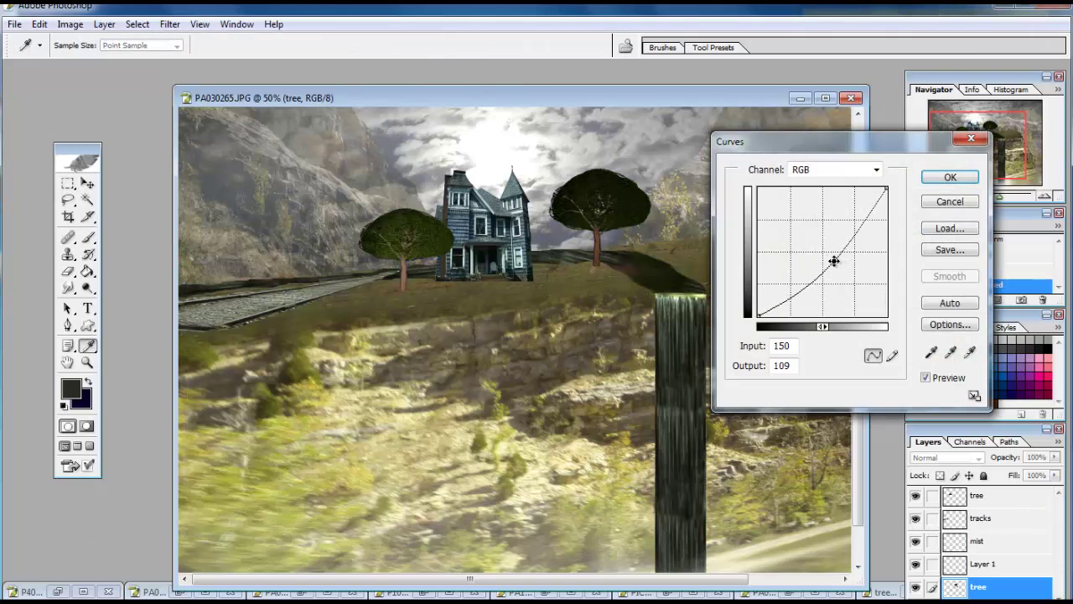
left_click(950, 177)
left_click(977, 495)
left_click(104, 24)
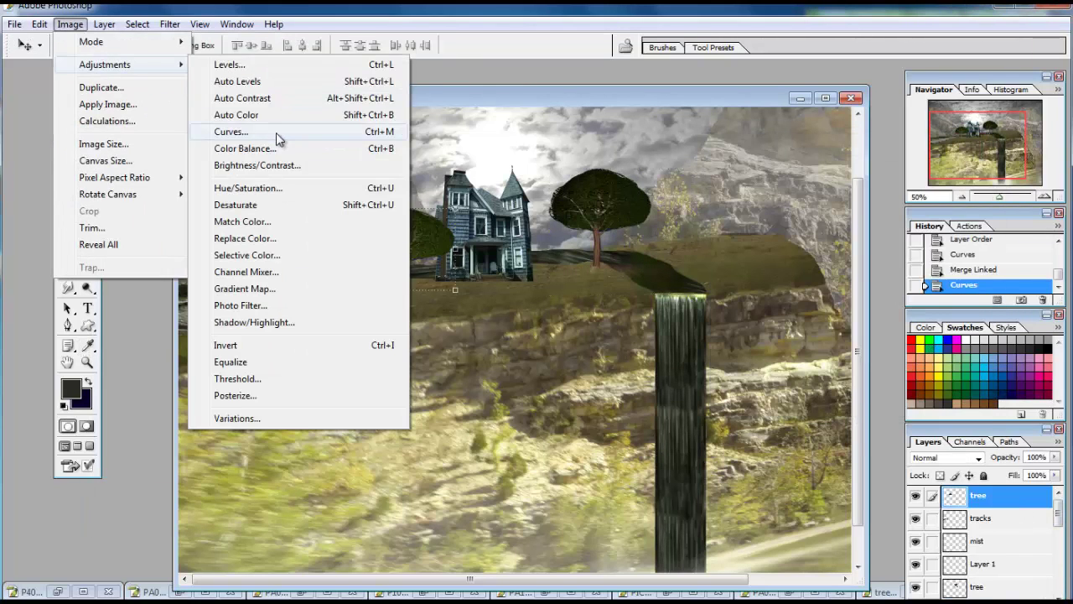
left_click(276, 131)
left_click_drag(823, 252, 830, 264)
Finish darkening the left tree, then copy it to a new layer flipped beneath it
left_click(950, 177)
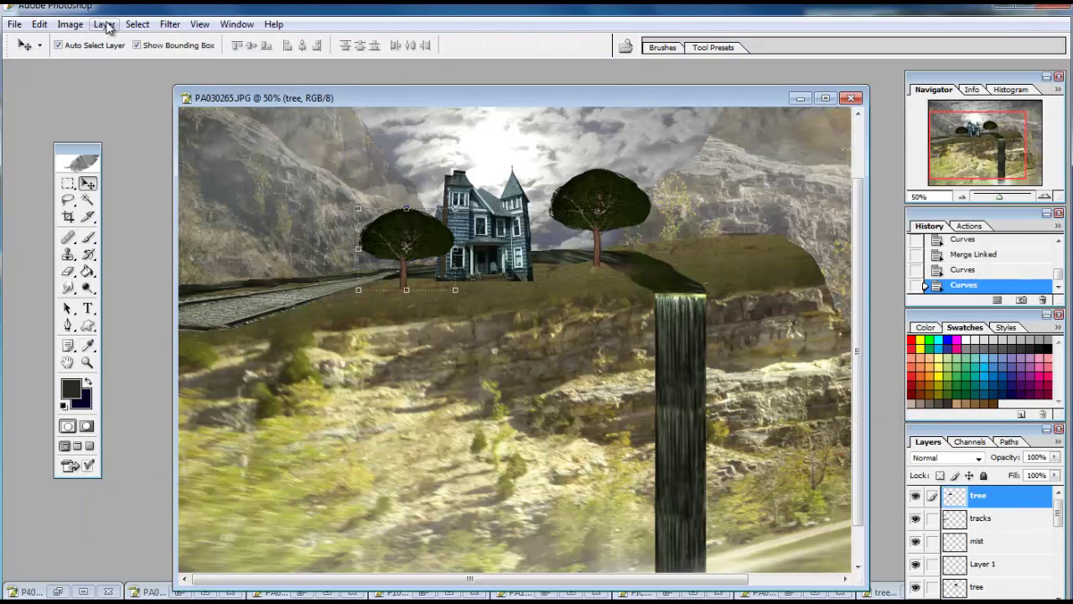
left_click(104, 23)
left_click(364, 115)
key("ctrl+t")
left_click_drag(406, 208, 410, 382)
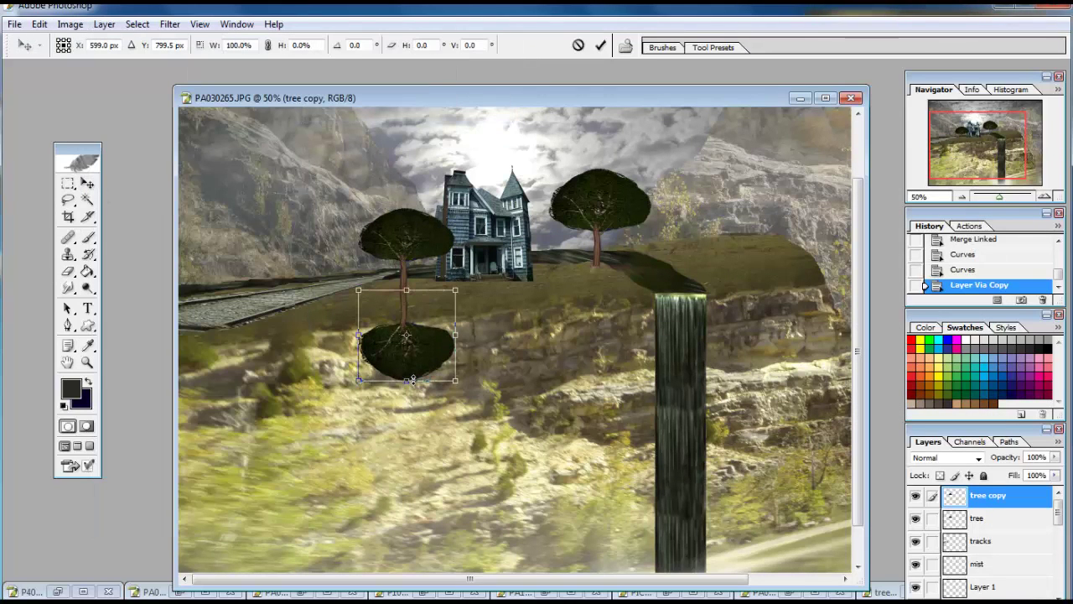
key("Return")
Set the tree copy's brightness to -100 and its opacity to 66%
left_click(70, 23)
left_click(276, 162)
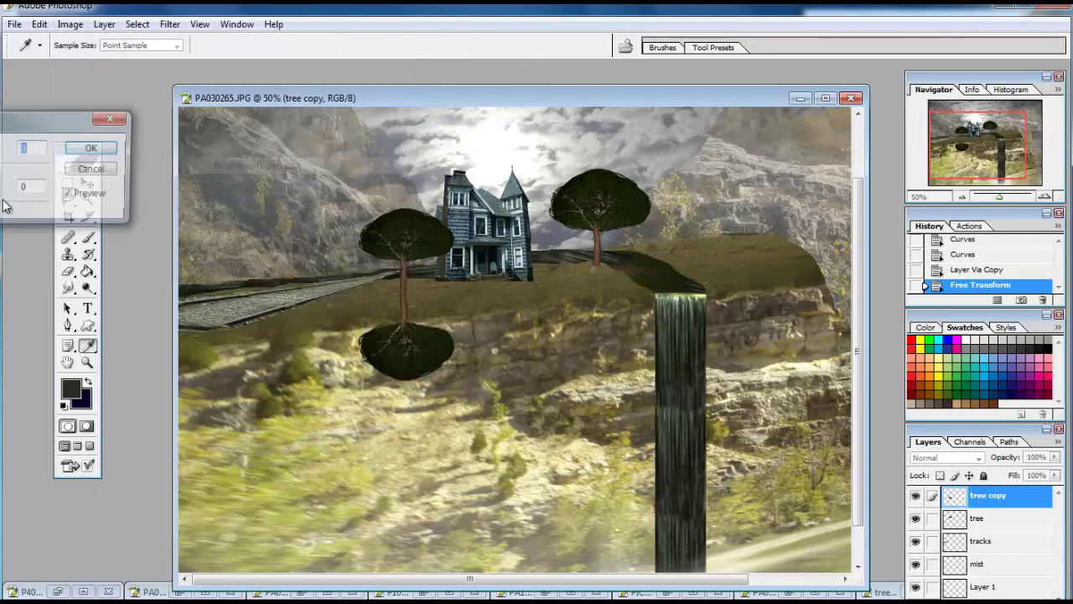
type("-100")
key("Return")
key("v")
left_click_drag(1036, 457, 1027, 472)
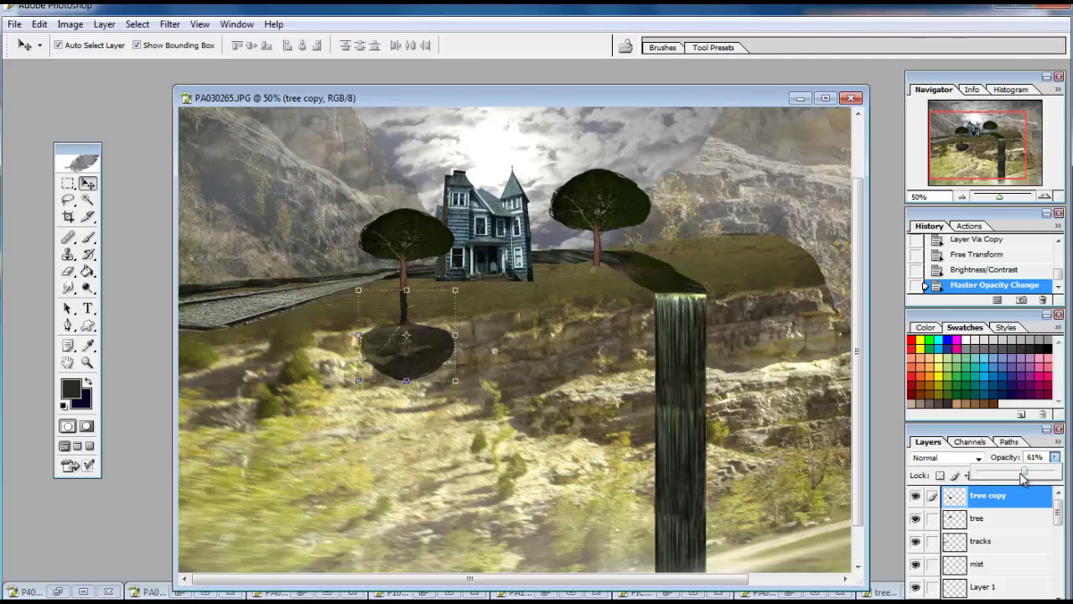
Erase the dark shadow patch under the left tree
key("e")
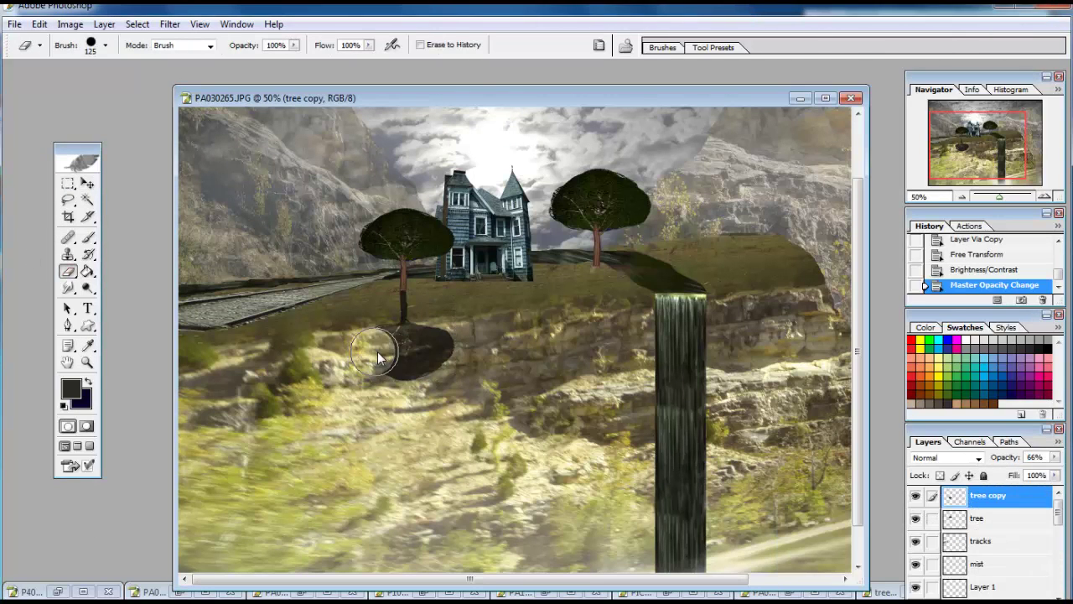
mouse_move(359, 355)
left_mouse_down()
mouse_move(438, 358)
mouse_move(392, 372)
left_mouse_up()
key("ctrl+alt+z")
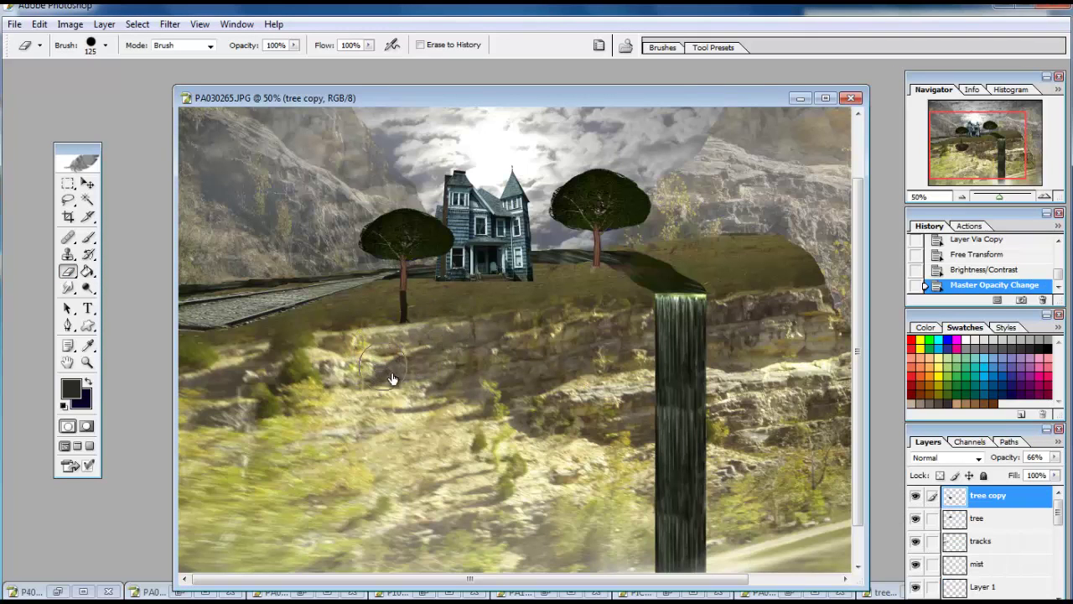
left_click_drag(1058, 505, 1059, 564)
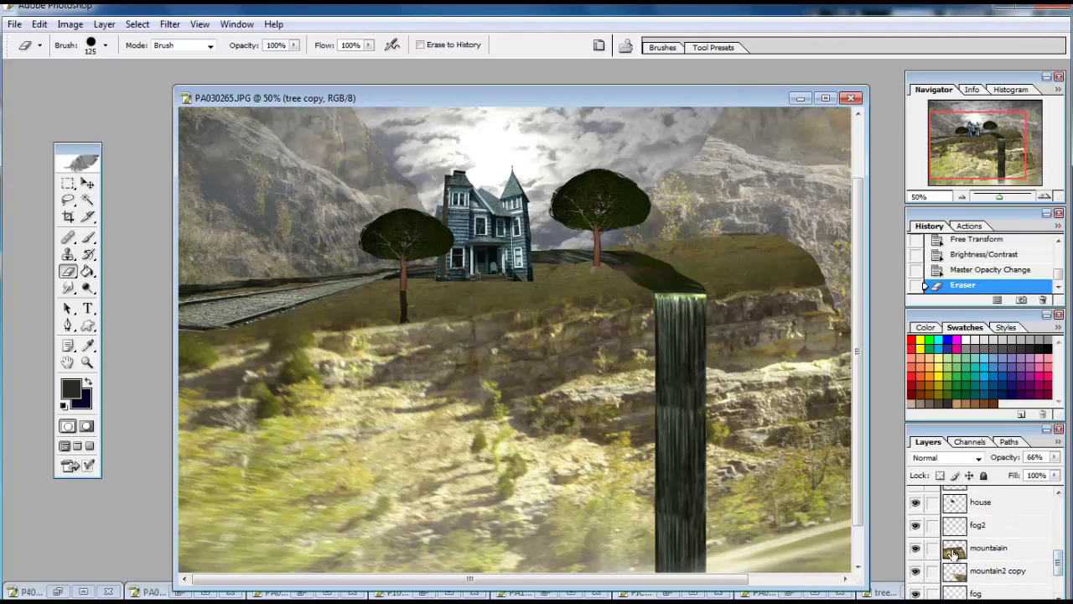
Try darkening the mountaiain layer with Curves, then cancel
left_click(991, 547)
left_click(70, 24)
left_click(252, 138)
left_click_drag(836, 245, 841, 259)
left_click(950, 202)
left_click(68, 200)
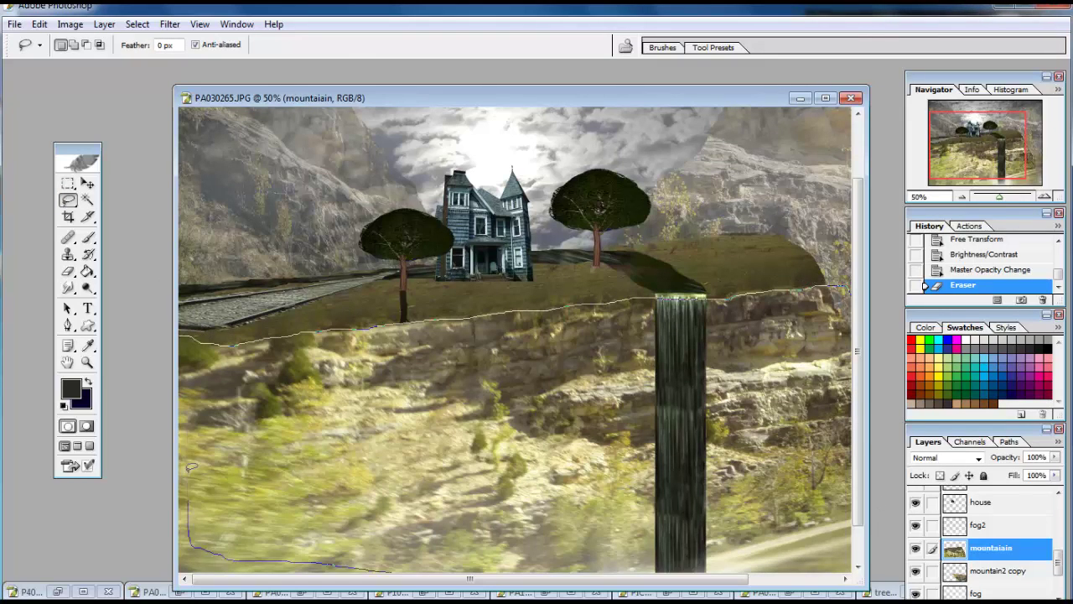
Select the lower cliff face and darken it with Curves
key("ctrl+minus")
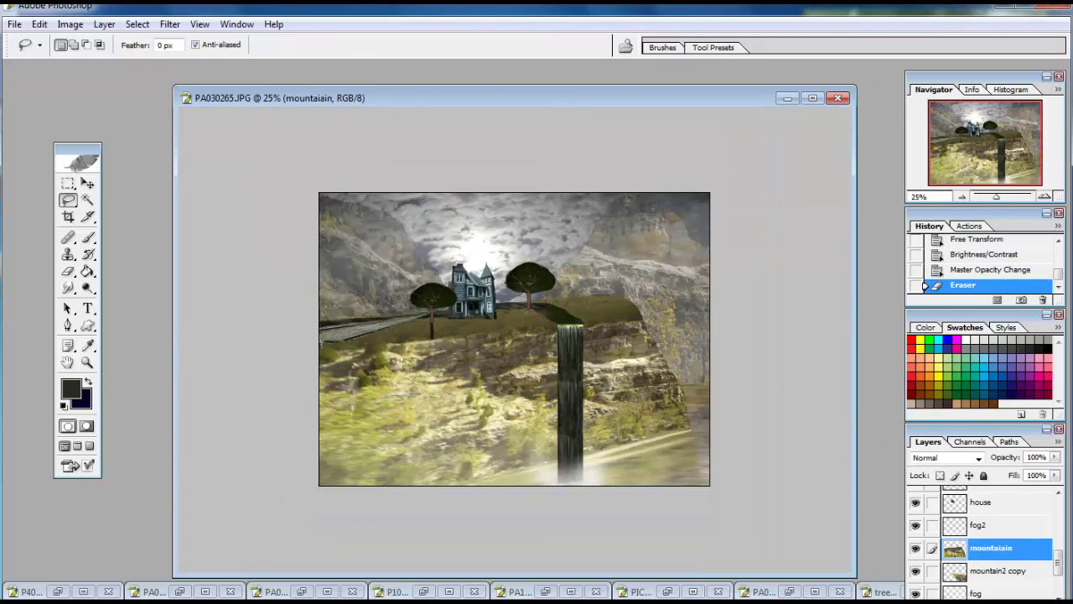
left_click_drag(516, 330, 623, 317)
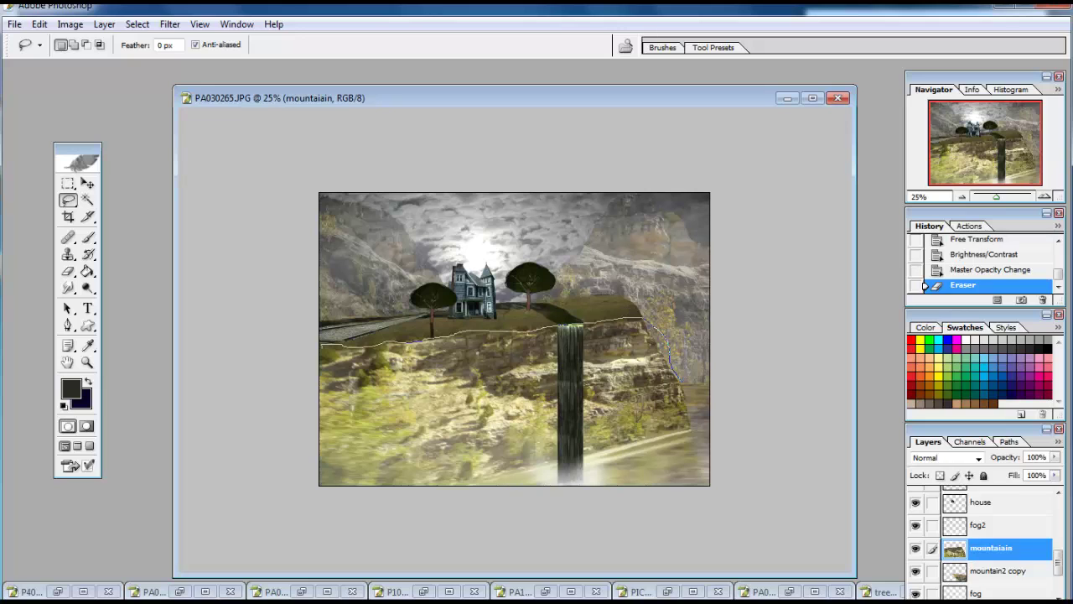
mouse_move(406, 487)
left_mouse_down()
mouse_move(315, 367)
mouse_move(319, 344)
left_mouse_up()
left_click(69, 23)
left_click(222, 107)
left_click_drag(844, 229, 844, 254)
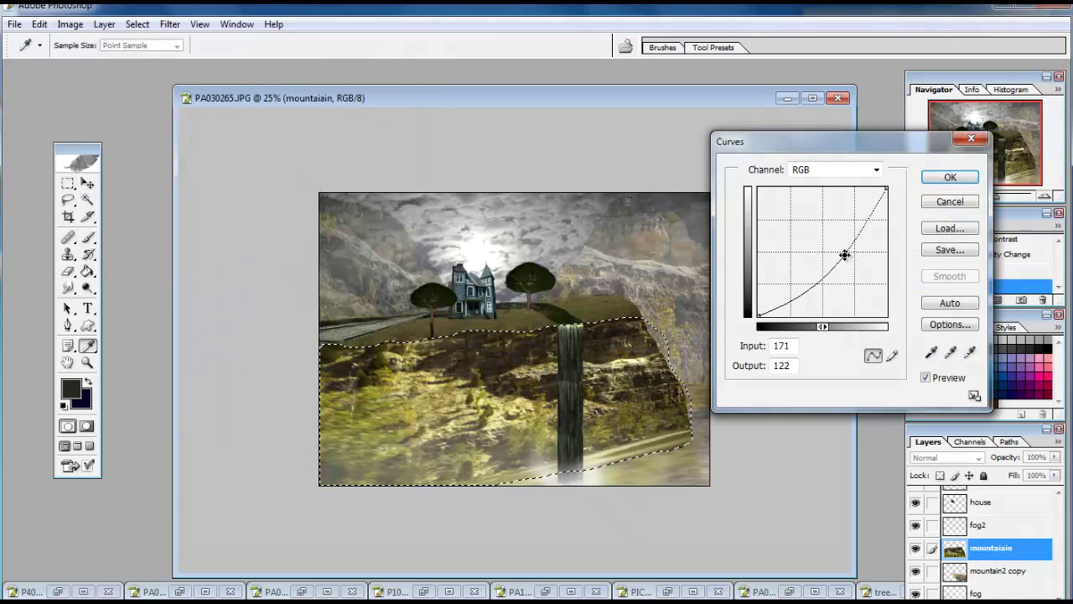
left_click(950, 176)
key("ctrl+d")
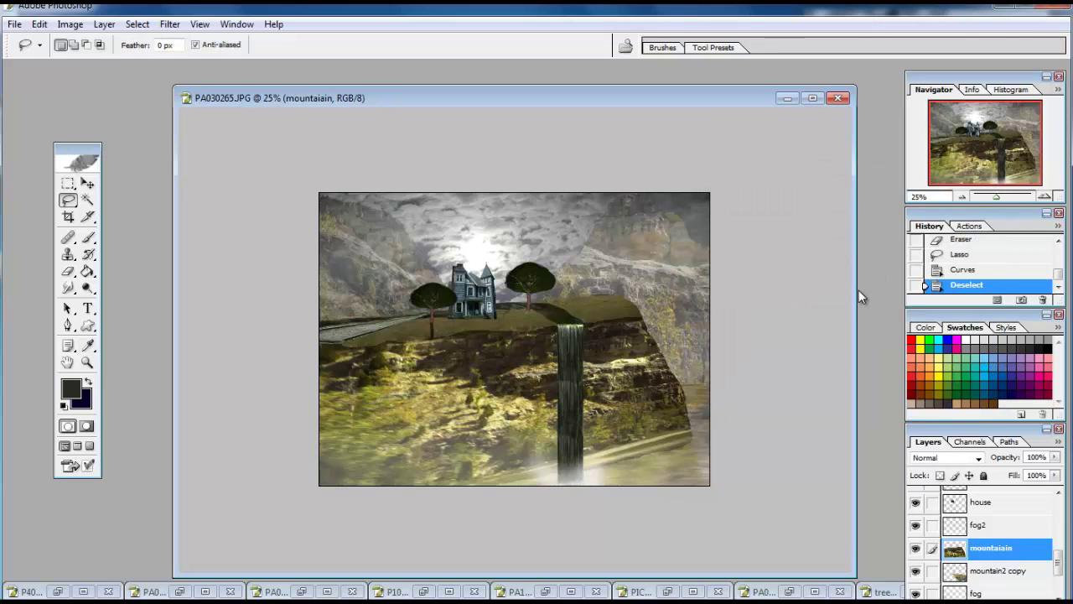
Delete that Curves history step and reapply a darker Curves to the selected cliff
left_click(963, 269)
left_click(1043, 299)
left_click(505, 244)
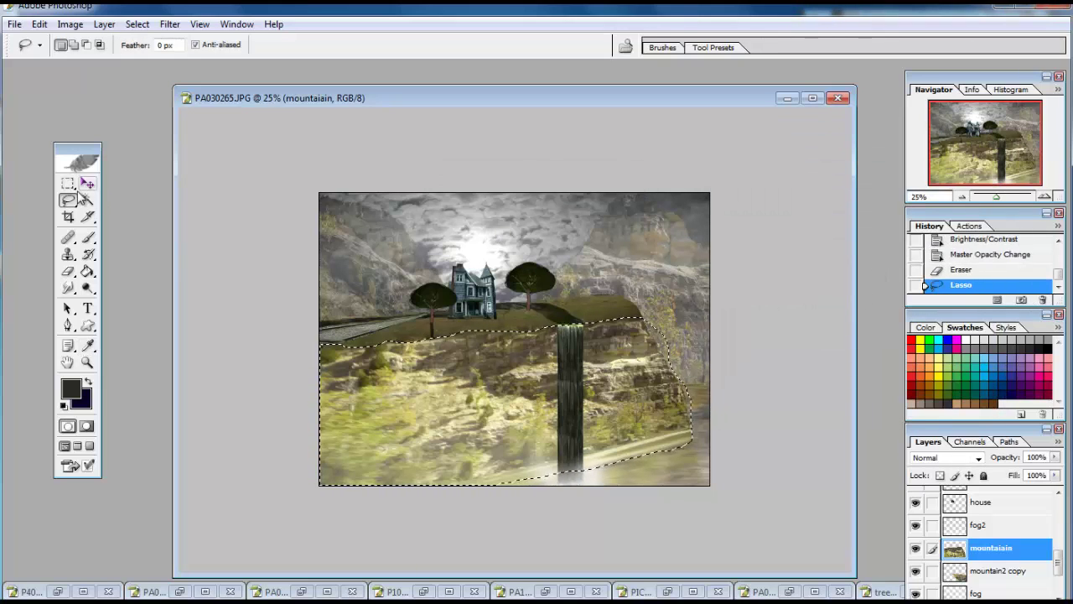
left_click(69, 24)
left_click(285, 126)
left_click_drag(852, 222, 837, 252)
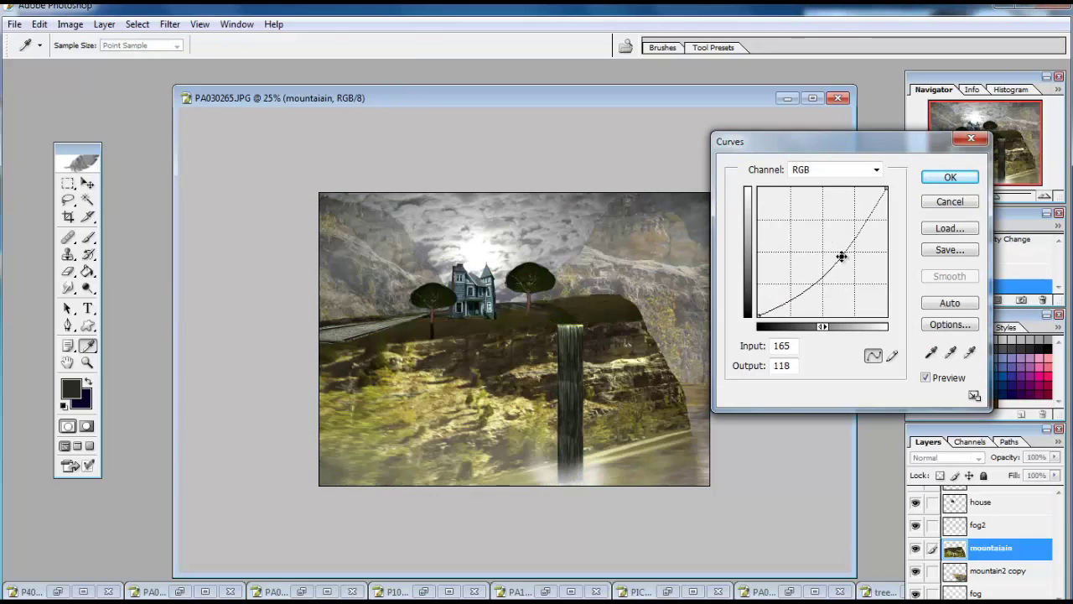
left_click(950, 177)
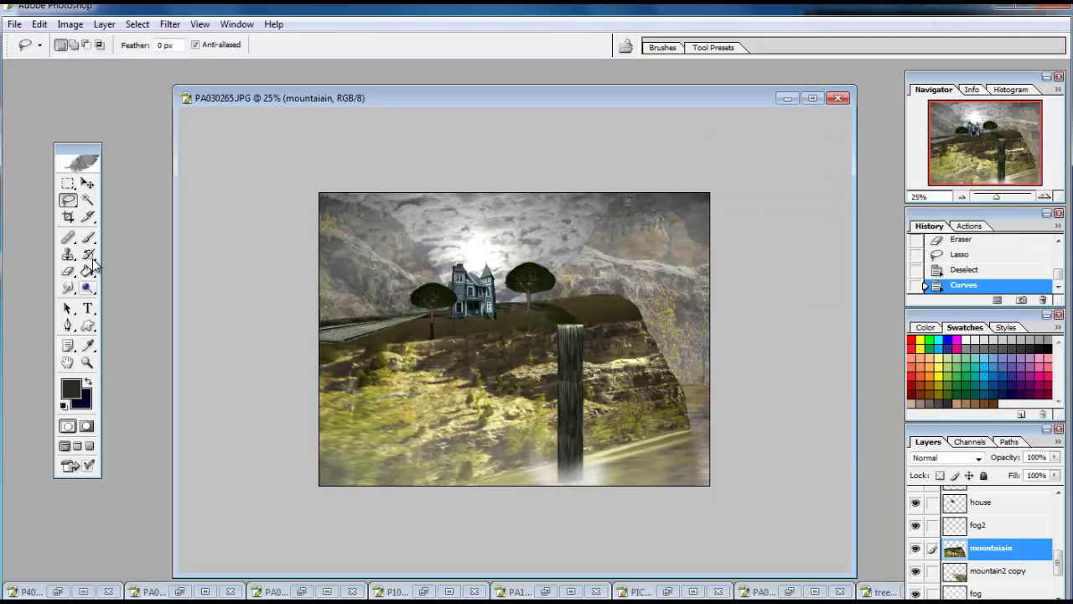
Burn the lower rock area with a smaller brush limited to shadows, undoing trial strokes
left_click_drag(88, 288, 125, 307)
left_click_drag(379, 415, 687, 394)
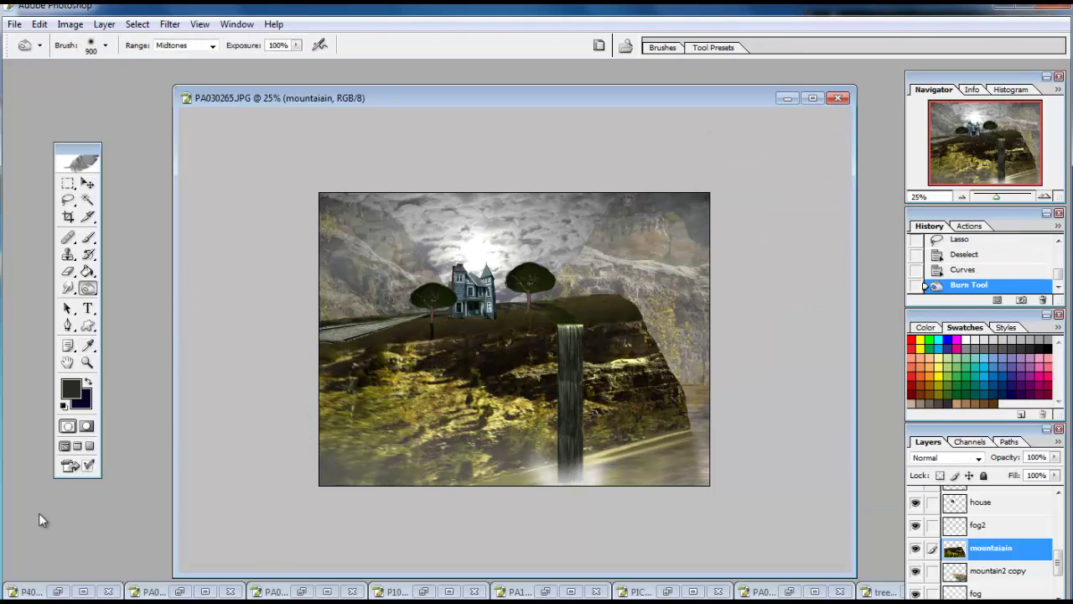
key("ctrl+z")
key("bracketleft")
left_click(185, 45)
left_click(172, 54)
left_click_drag(390, 440, 661, 404)
key("ctrl+z")
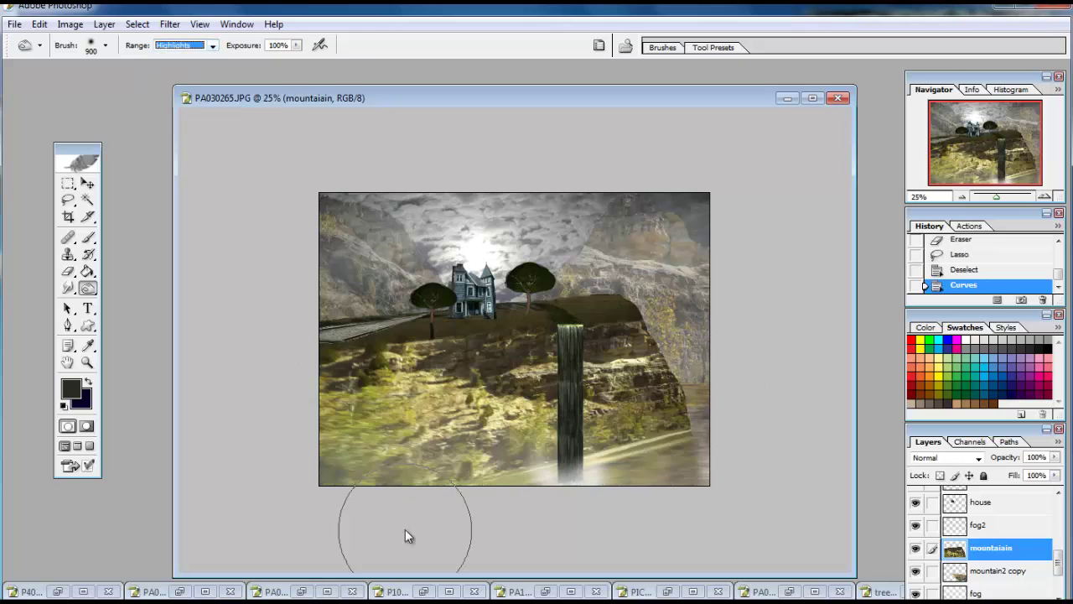
key("alt+shift+h")
Burn the lower rocks with an even smaller brush, then move the tree layer below Layer 1
left_click_drag(344, 419, 687, 394)
key("ctrl+z")
key("bracketleft")
key("bracketleft")
key("bracketleft")
mouse_move(335, 378)
left_mouse_down()
mouse_move(651, 476)
mouse_move(316, 508)
left_mouse_up()
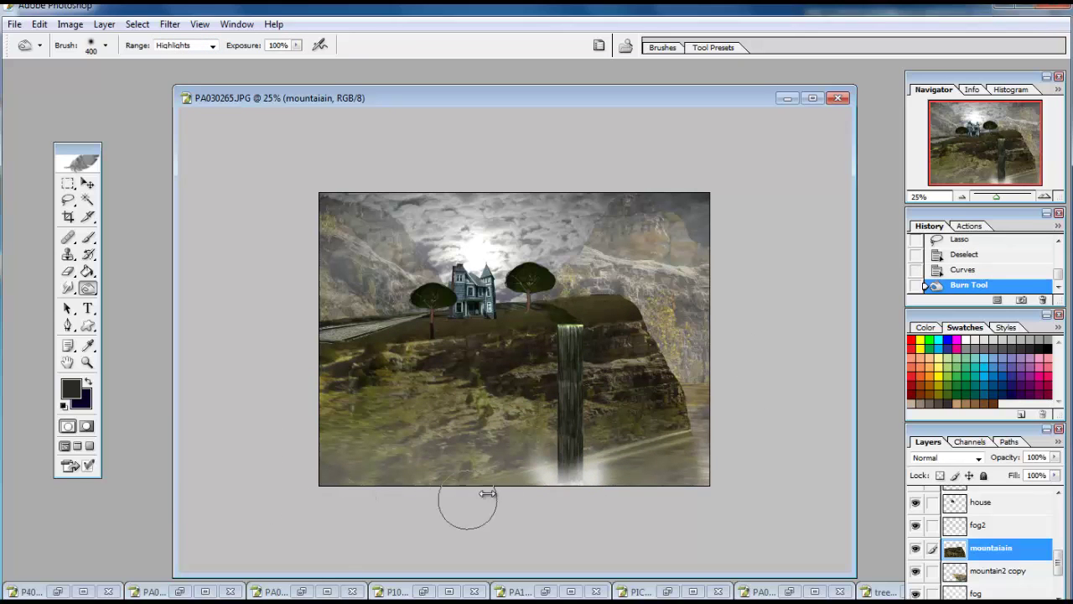
scroll(993, 504, "up", 3)
left_click_drag(981, 518, 914, 563)
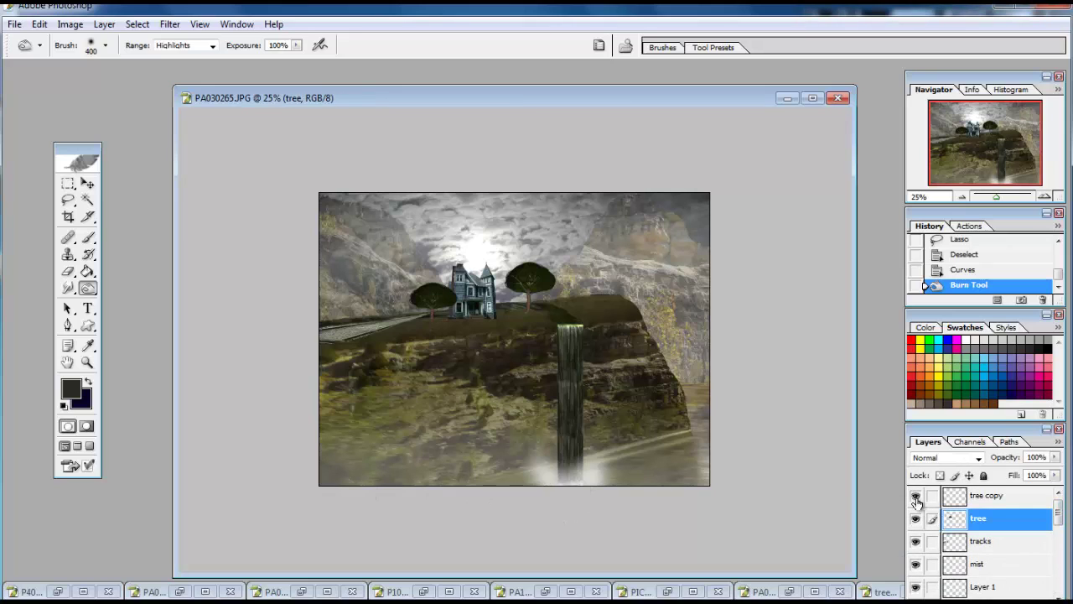
Copy the right tree to a new layer and flip it upside down beneath the original
left_click(104, 23)
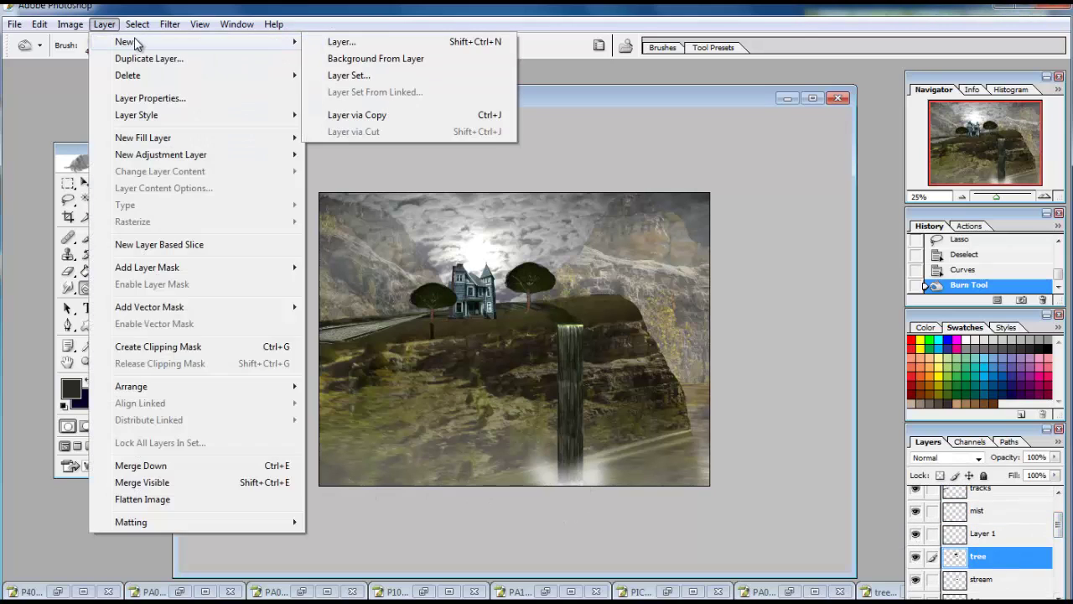
left_click(360, 112)
left_click(87, 183)
key("ctrl+t")
mouse_move(540, 249)
left_mouse_down()
mouse_move(537, 399)
mouse_move(541, 353)
left_mouse_up()
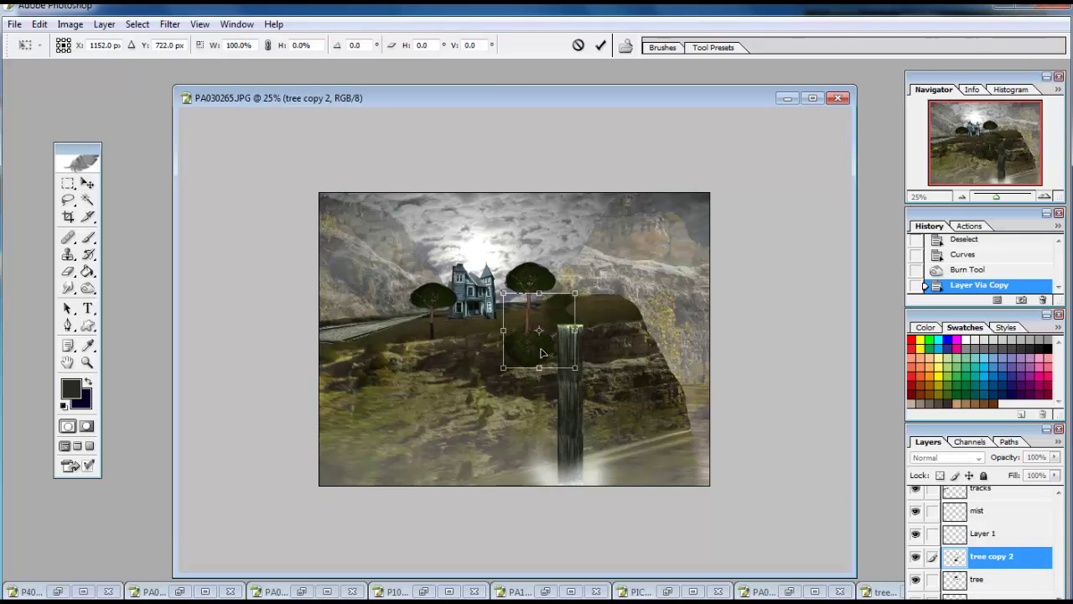
key("Return")
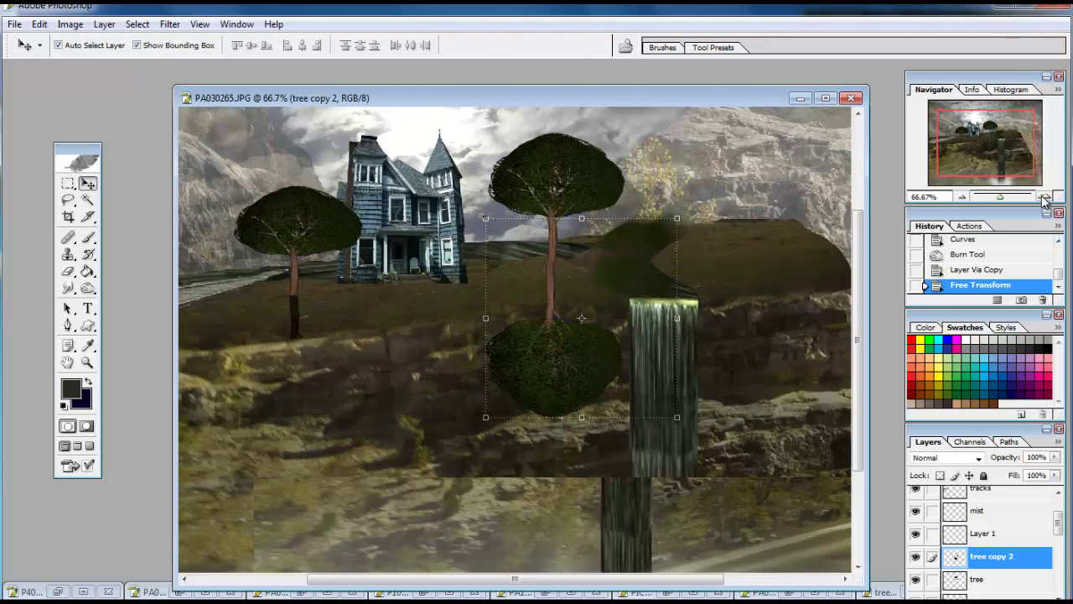
Erase part of the flipped copy and darken it to black with Brightness/Contrast
key("ctrl+plus")
key("ctrl+plus")
key("ctrl+plus")
left_click(68, 271)
left_click_drag(556, 275, 671, 268)
left_click(70, 23)
left_click(227, 162)
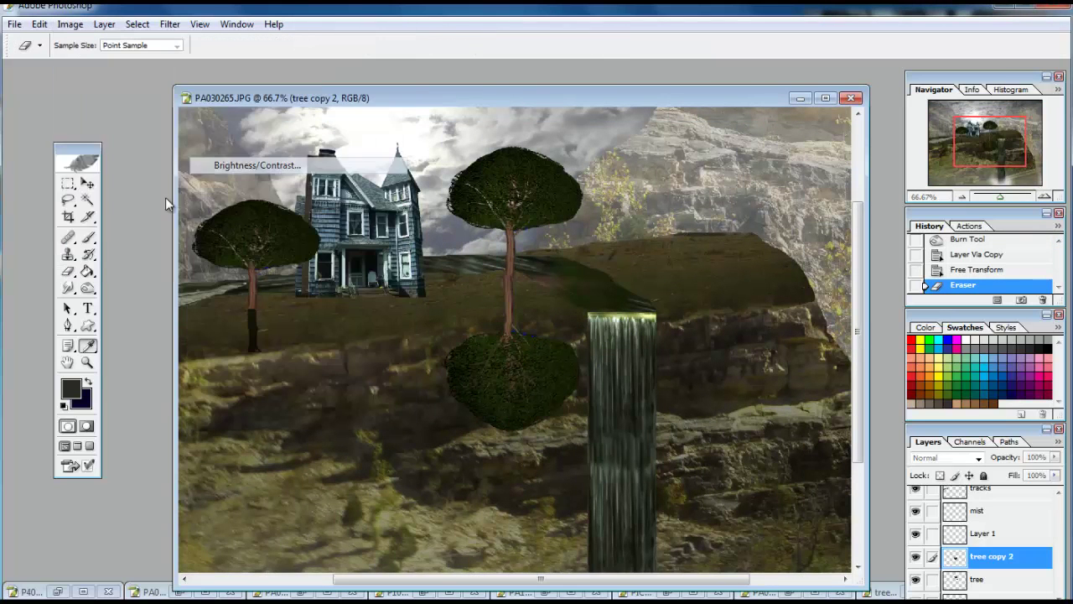
left_click_drag(10, 118, 139, 106)
left_click(223, 129)
Position the tree shadow under the tree, fade it to 58% opacity, and erase excess
key("v")
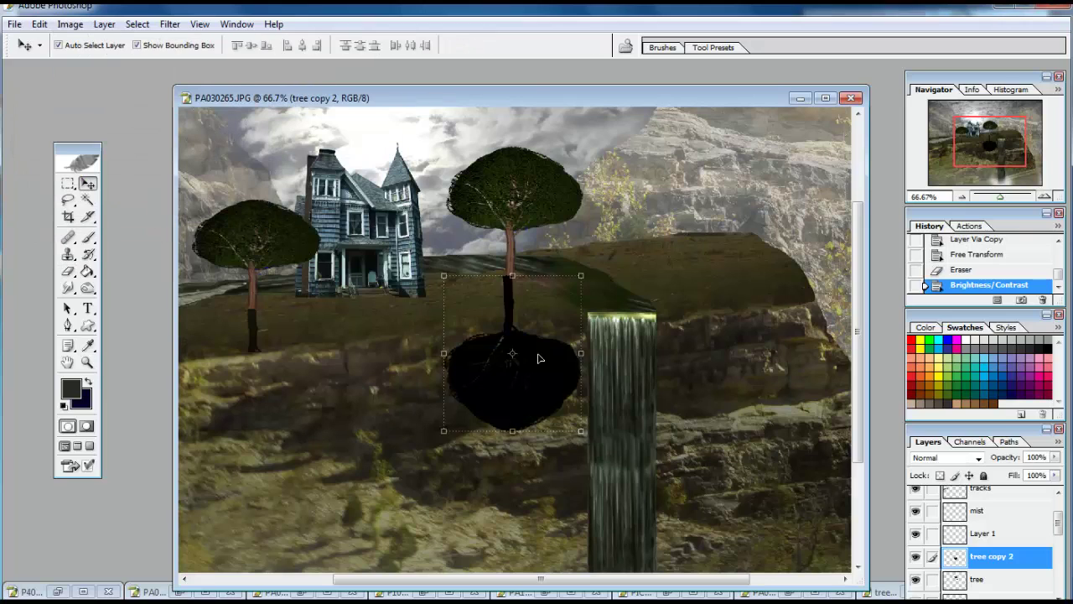
left_click_drag(538, 361, 541, 359)
left_click_drag(1042, 469, 1010, 476)
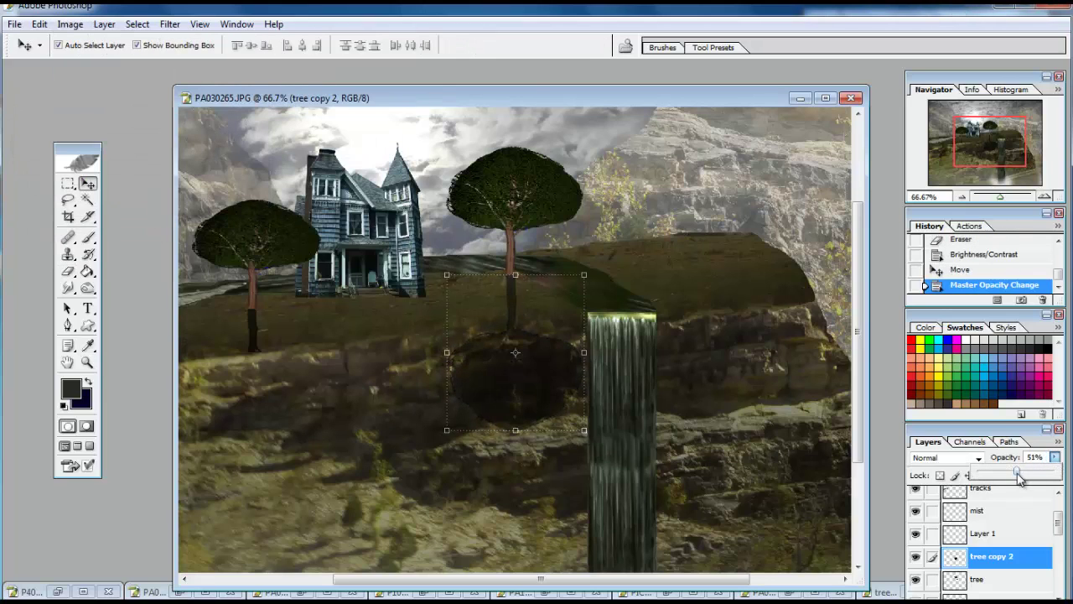
key("e")
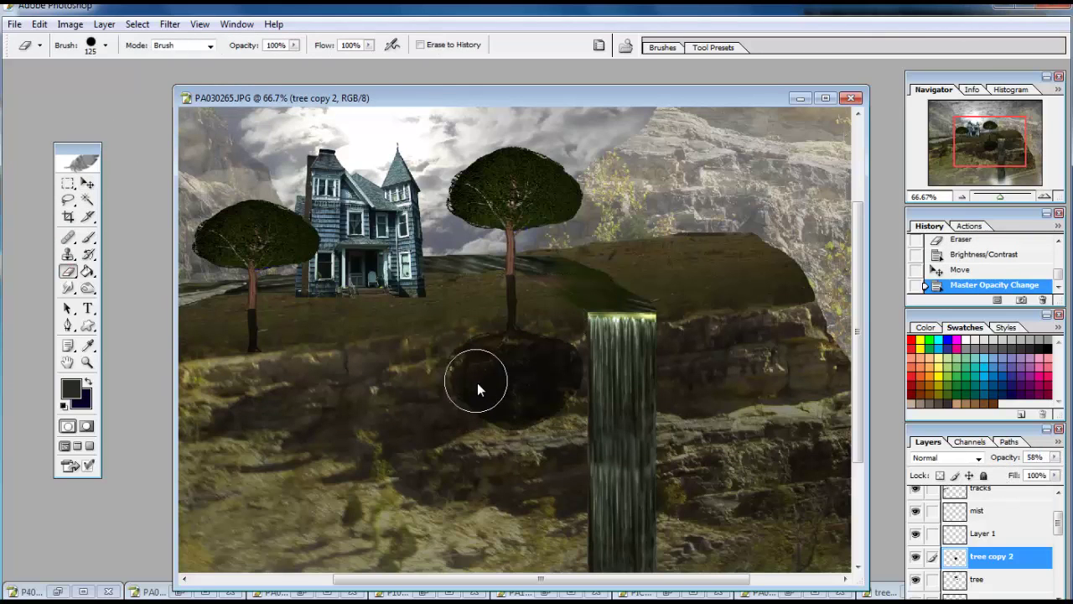
left_click_drag(553, 369, 538, 355)
key("ctrl+minus")
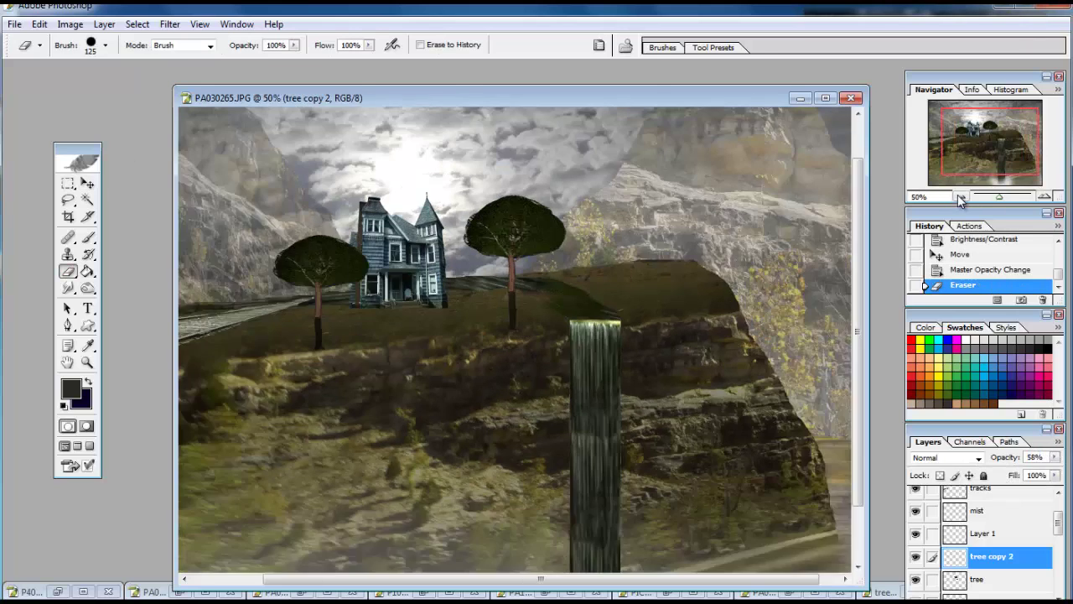
key("ctrl+minus")
scroll(981, 537, "down", 3)
Copy the house to a new layer and flip it upside down below the house
left_click(989, 537)
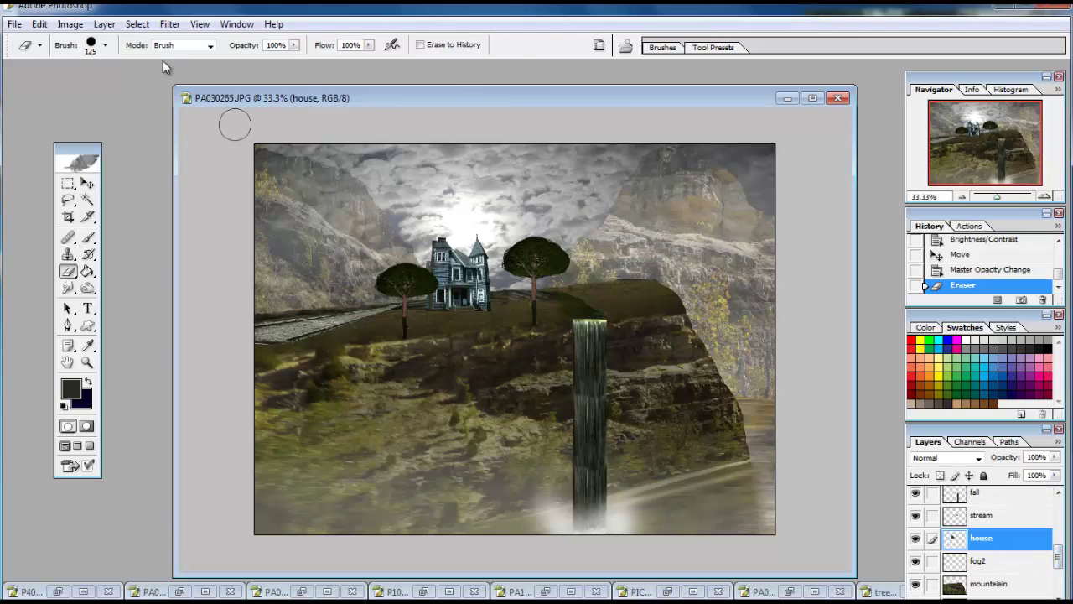
left_click(104, 24)
left_click(403, 113)
key("v")
left_click_drag(461, 229, 472, 372)
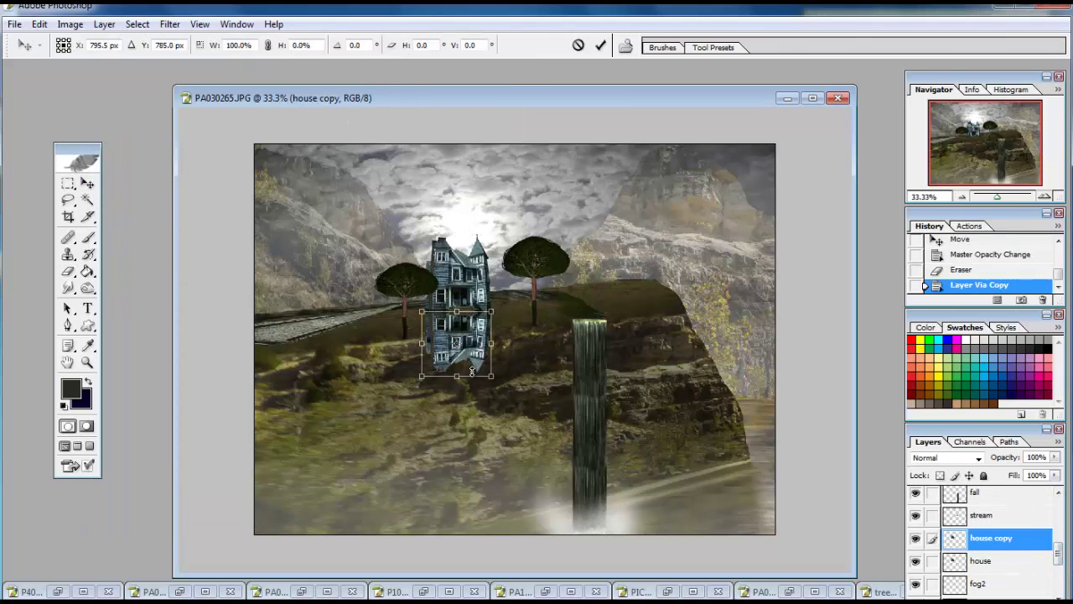
key("Return")
Darken the house copy with Brightness/Contrast and set its opacity to 62%
left_click(104, 23)
left_click(259, 162)
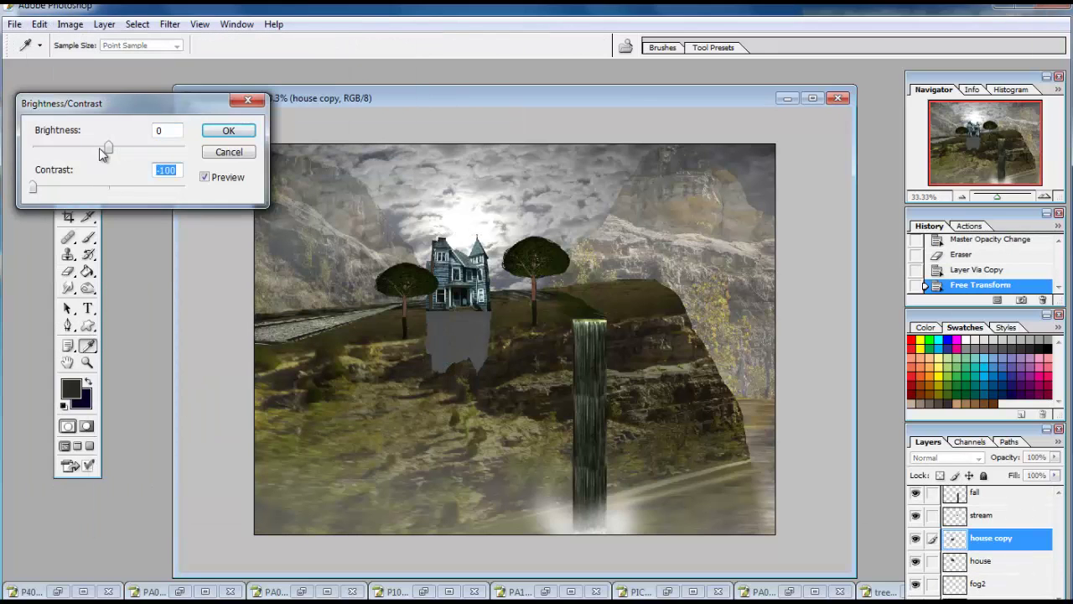
left_click_drag(108, 148, 33, 149)
left_click(228, 130)
left_click(1055, 457)
left_click_drag(1052, 475, 1019, 476)
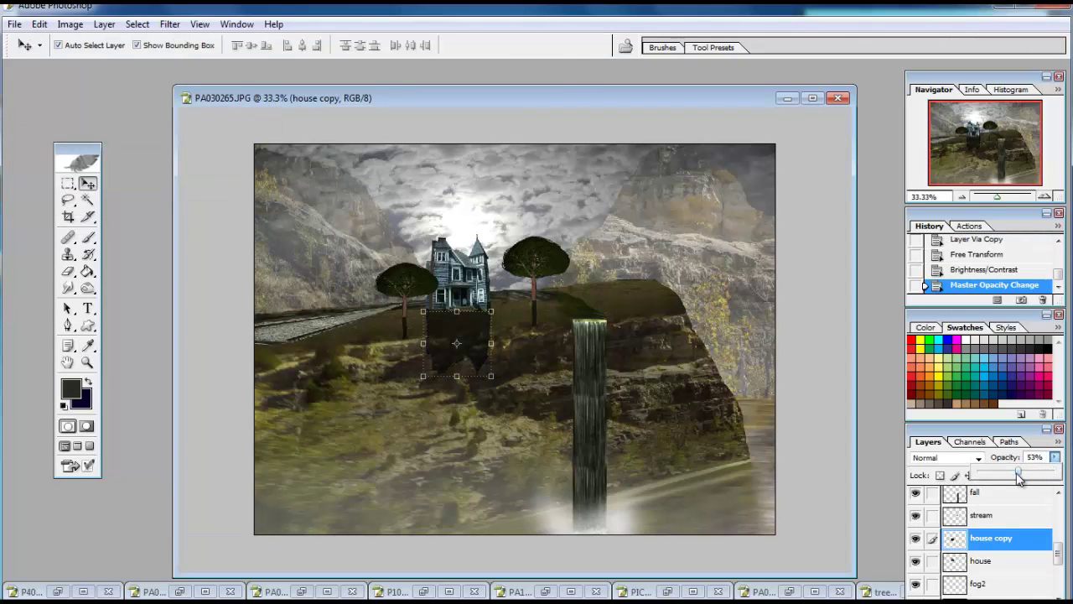
key("ctrl+alt+0")
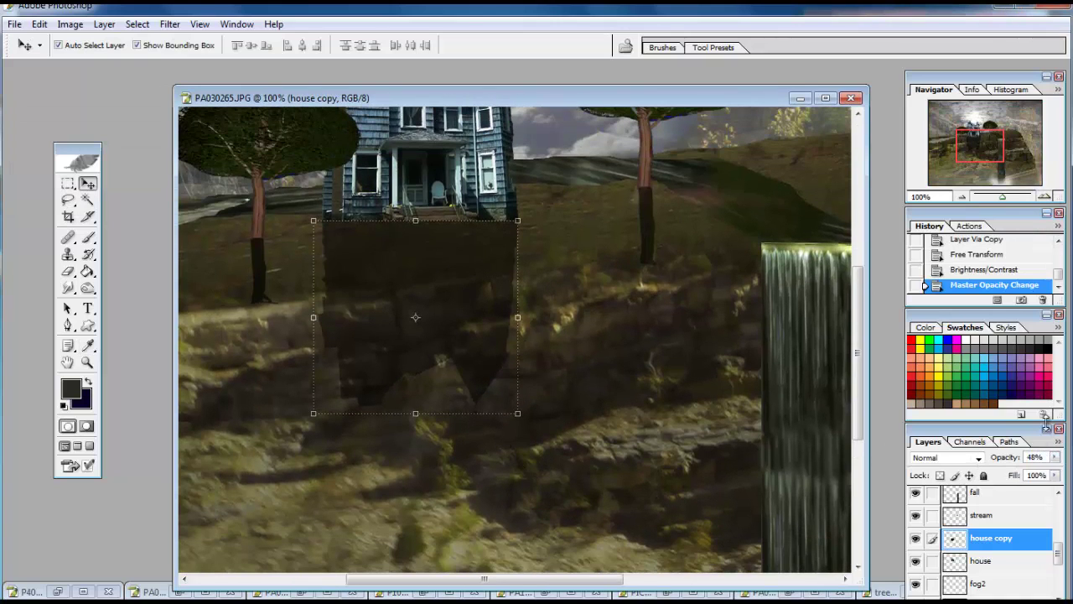
left_click(1054, 457)
left_click_drag(1019, 475, 1033, 477)
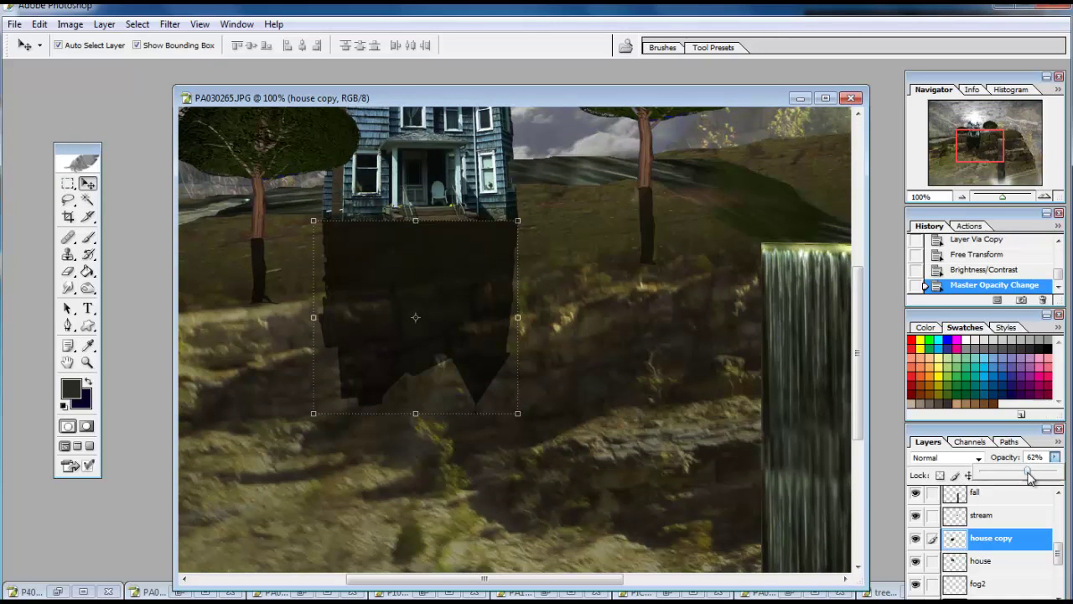
Lasso the lower part of the house shadow and erase it
left_click(68, 270)
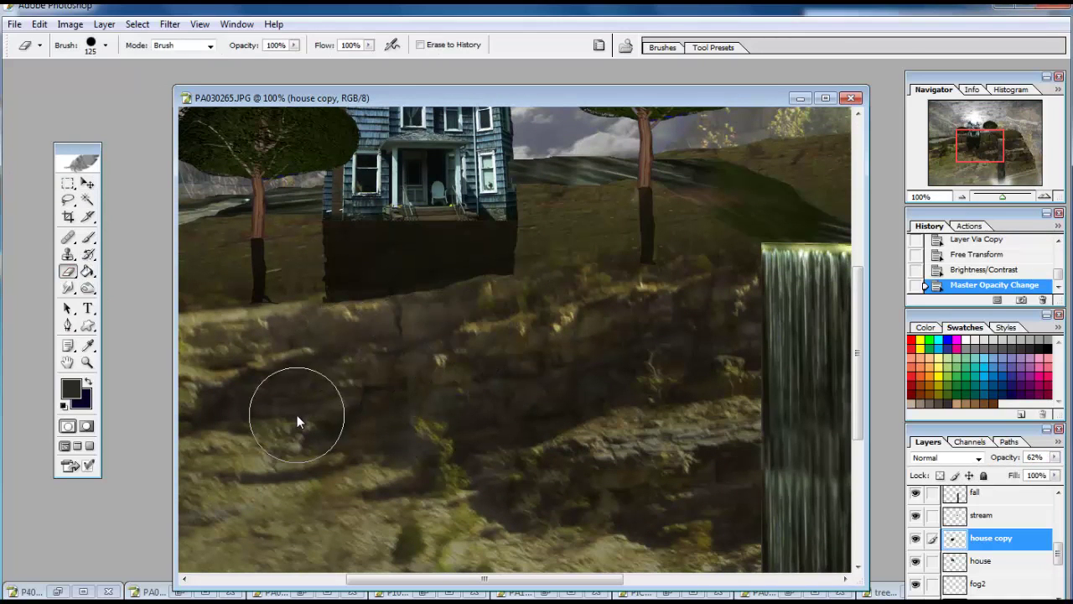
left_click(68, 202)
mouse_move(556, 295)
left_mouse_down()
mouse_move(312, 300)
mouse_move(469, 377)
left_mouse_up()
key("e")
key("ctrl+minus")
key("ctrl+minus")
key("ctrl+minus")
key("ctrl+d")
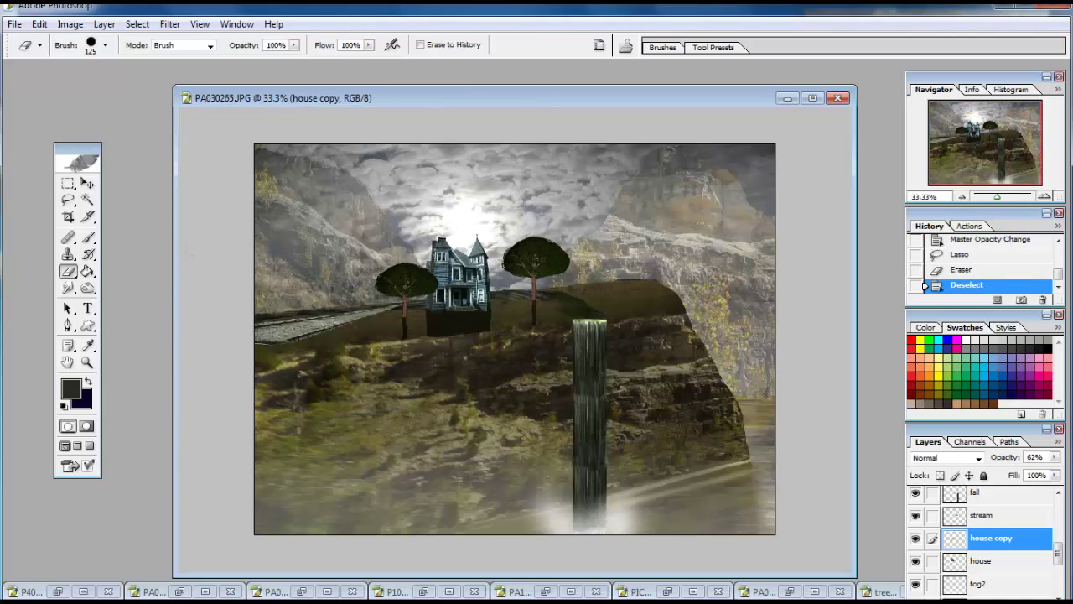
Zoom in on the house base and select the house layer
left_click_drag(997, 196, 1000, 196)
left_click(1045, 197)
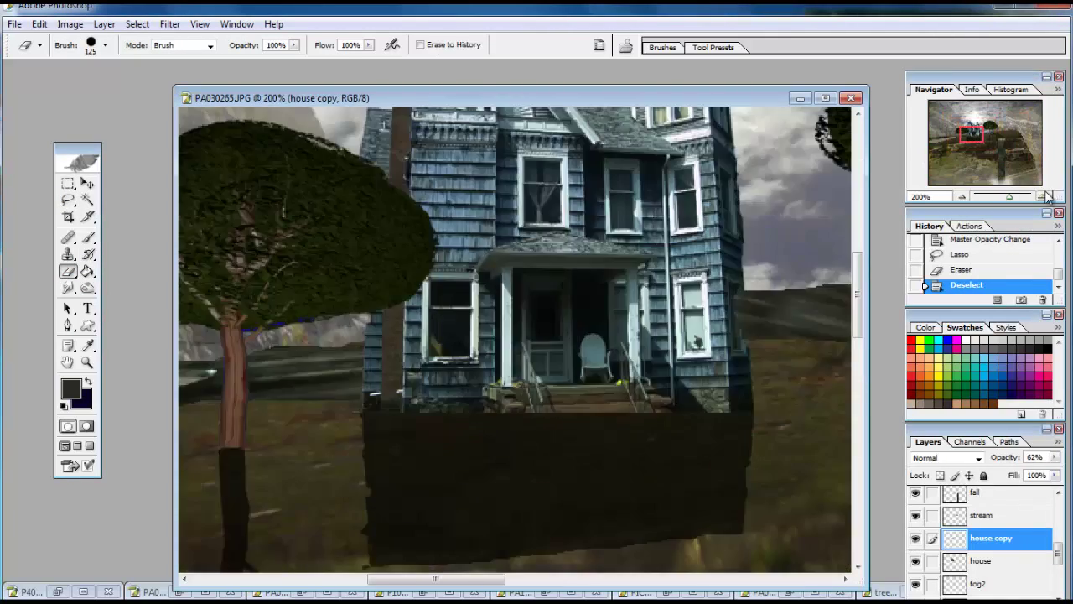
left_click(997, 560)
left_click(962, 196)
left_click(69, 288)
Switch to the Blur tool and work around the house edges at different zoom levels
left_click(126, 286)
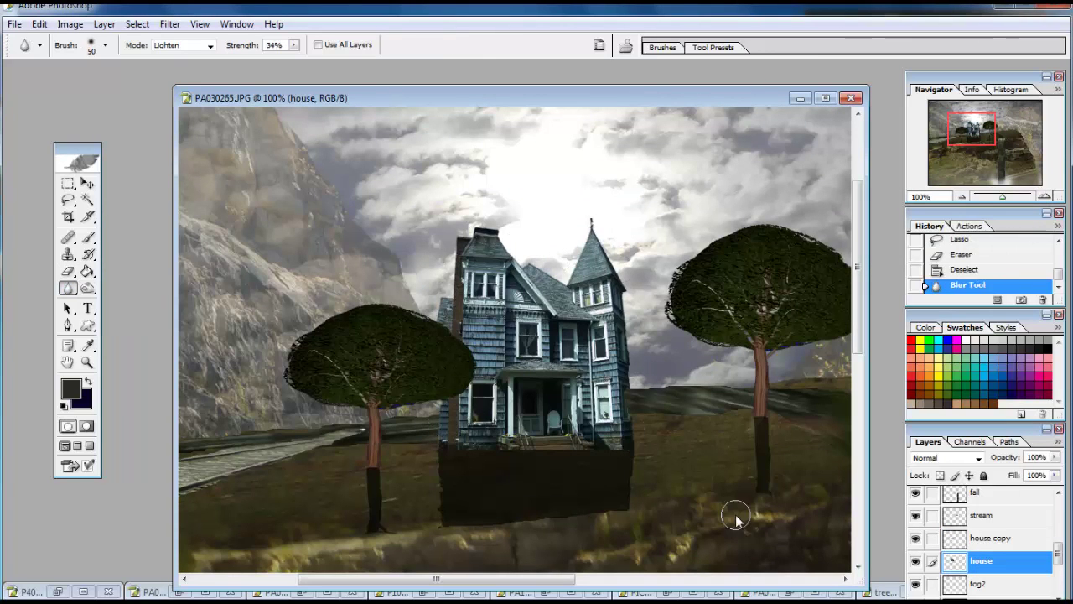
left_click(961, 196)
left_click(1044, 197)
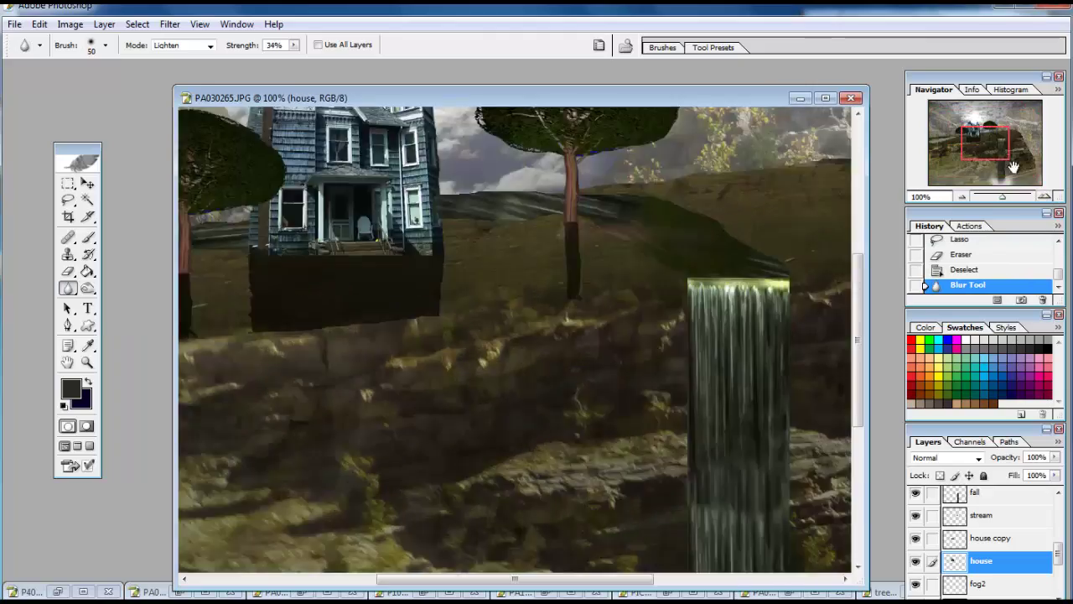
left_click_drag(1013, 168, 974, 130)
left_click(1045, 197)
left_click(961, 196)
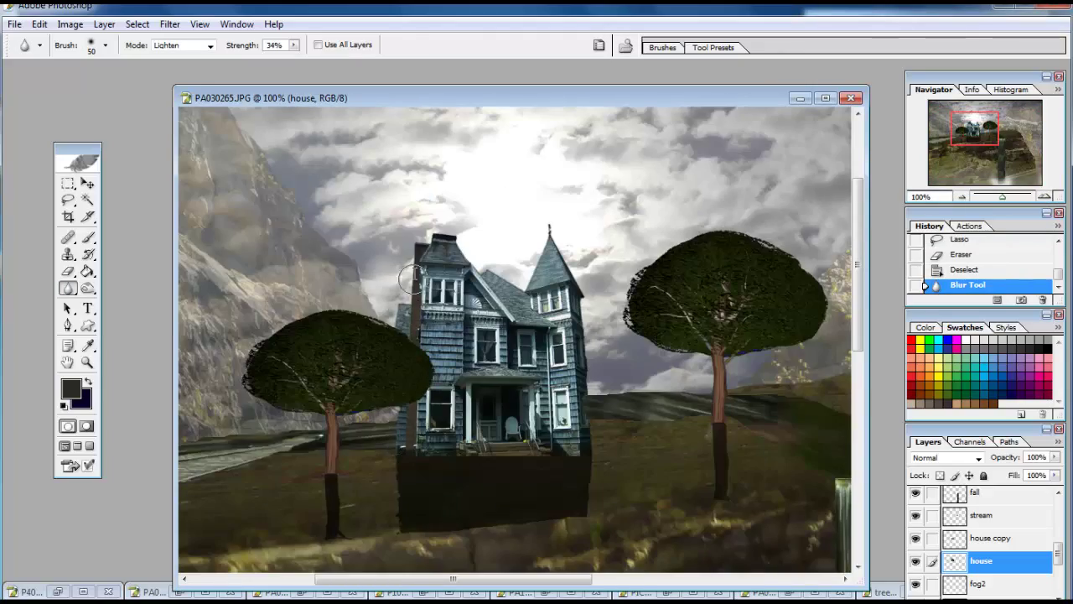
left_click(962, 196)
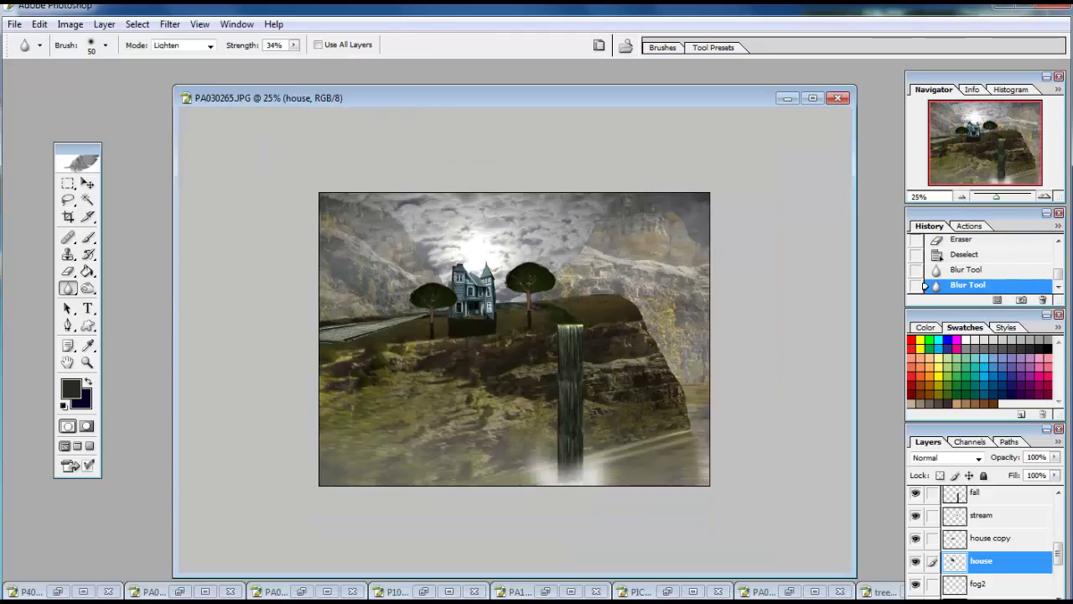